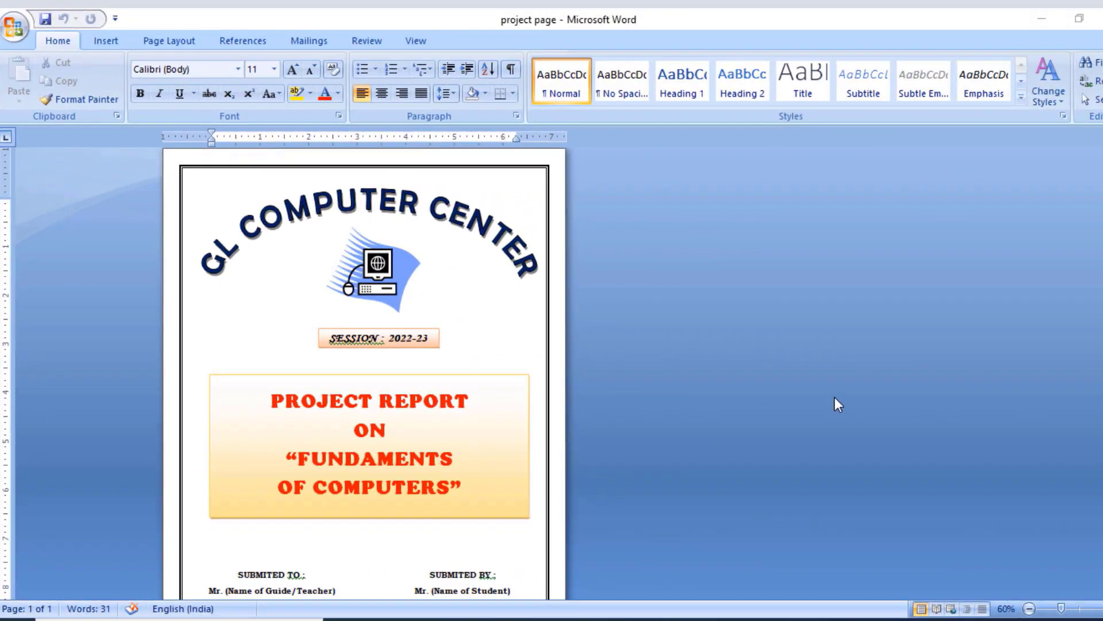
Scroll down past the sample cover page's submission details, then create a new blank Document1 with Ctrl+N
scroll(672, 328, down, 1)
scroll(591, 306, down, 3)
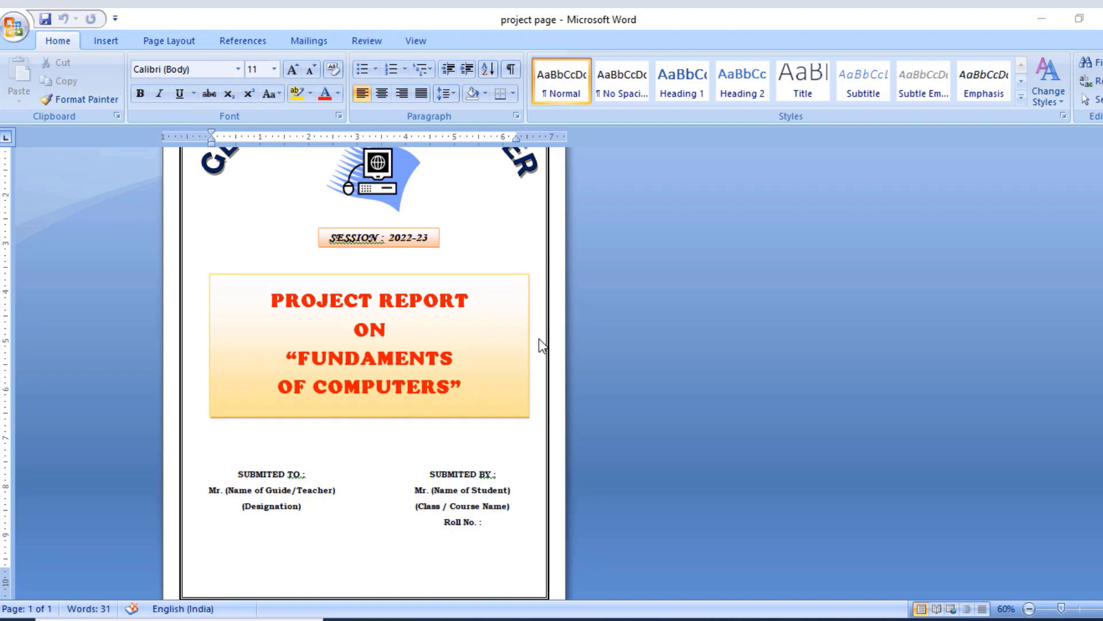
key(ctrl+n)
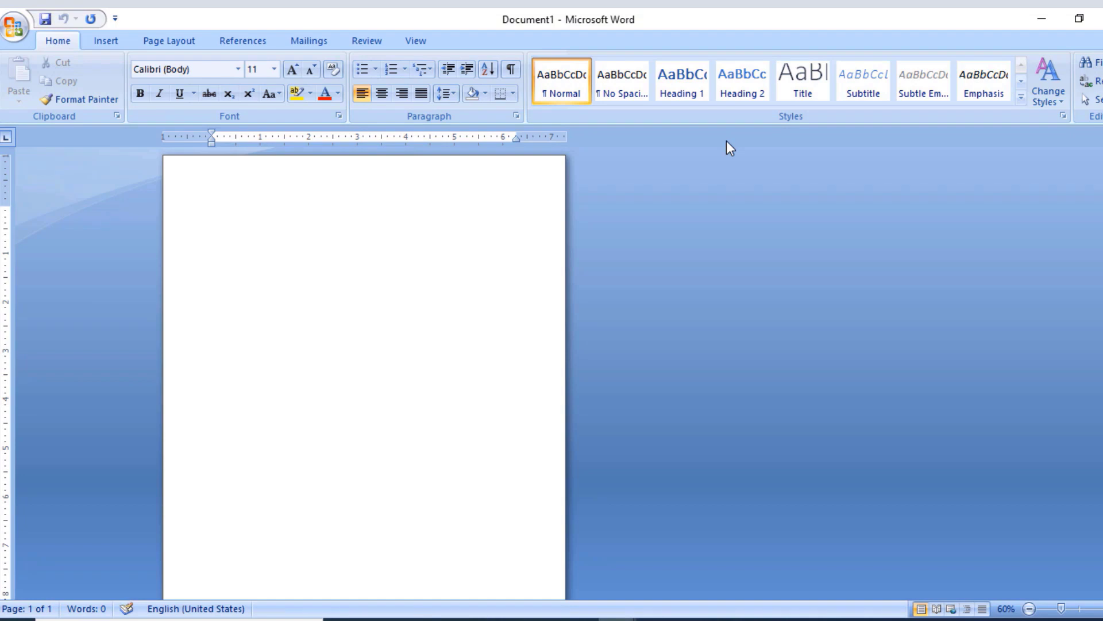
Review the Page Layout paper sizes and leave Document1 at A4
click(193, 39)
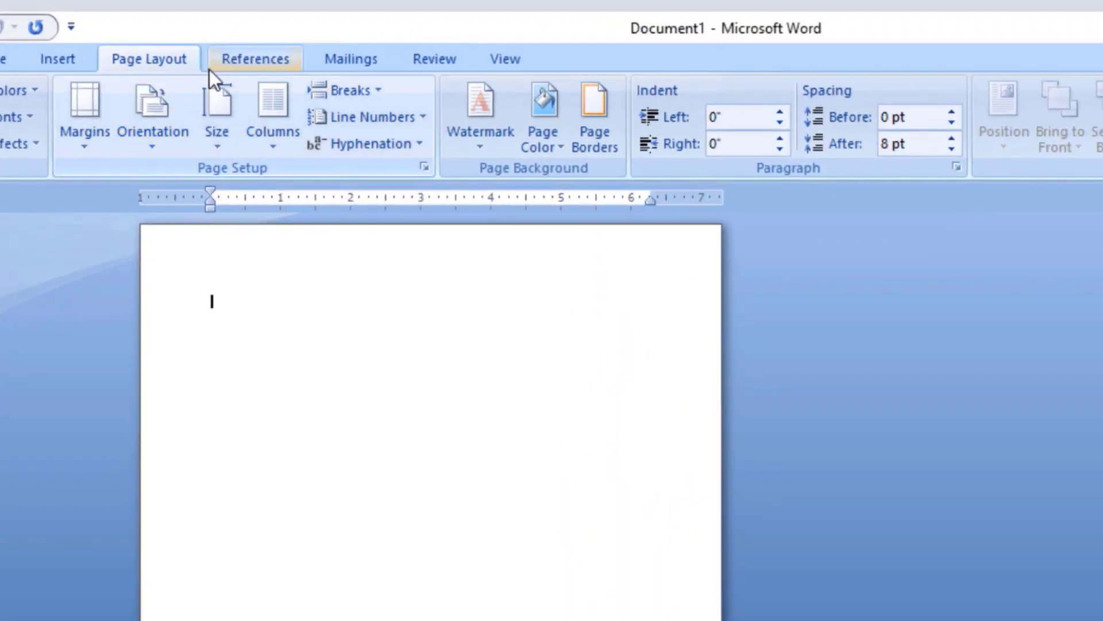
click(225, 147)
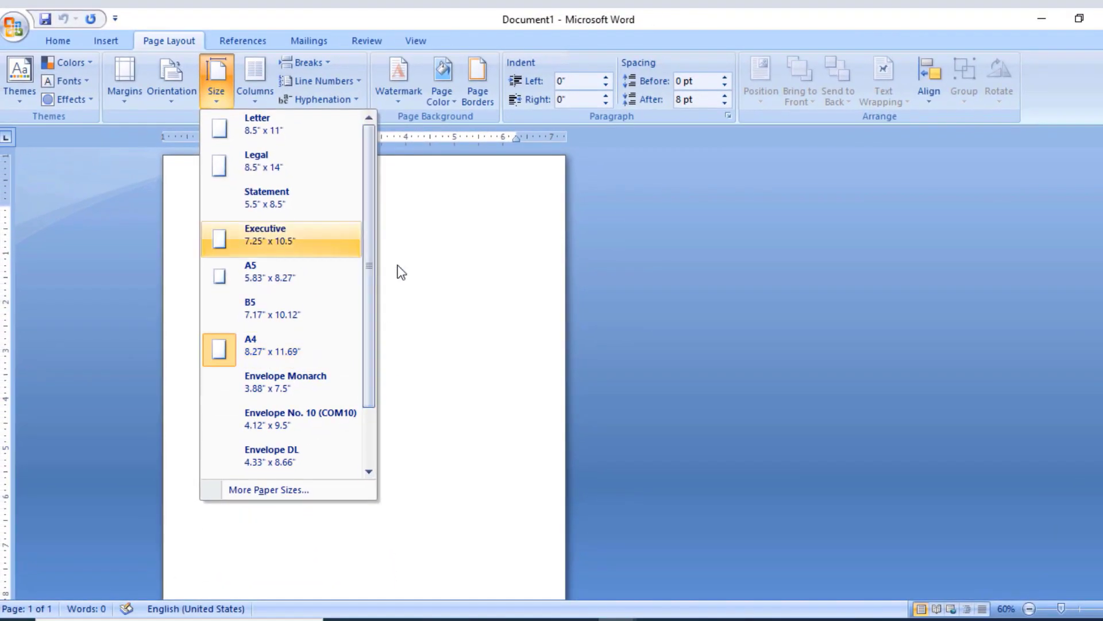
click(396, 271)
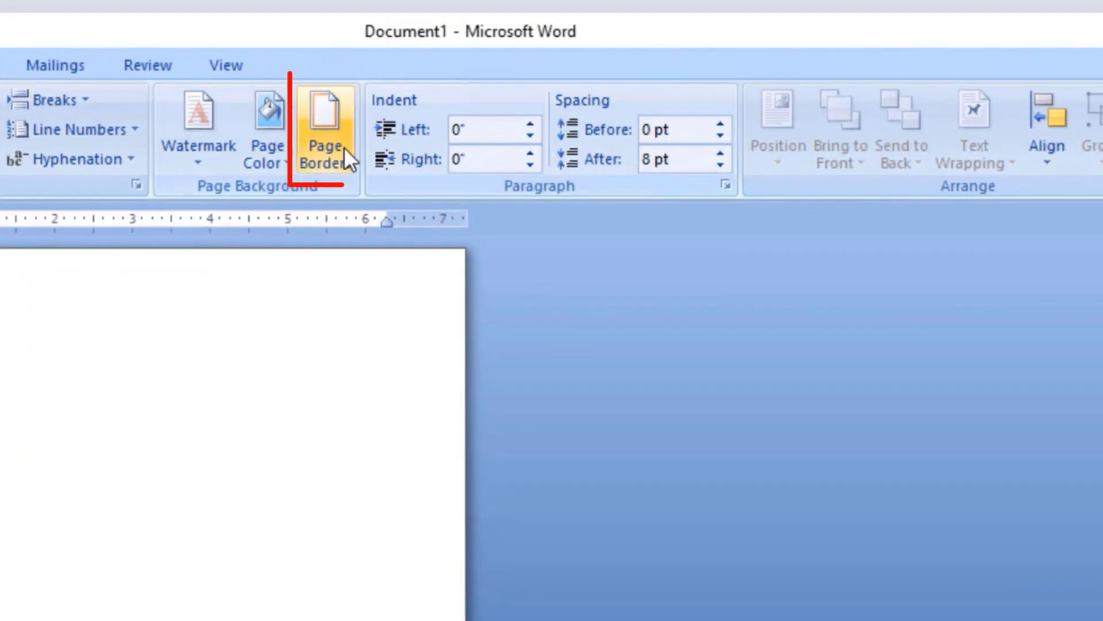
Give the page a Box border with the double-line style at 3 pt width
click(342, 144)
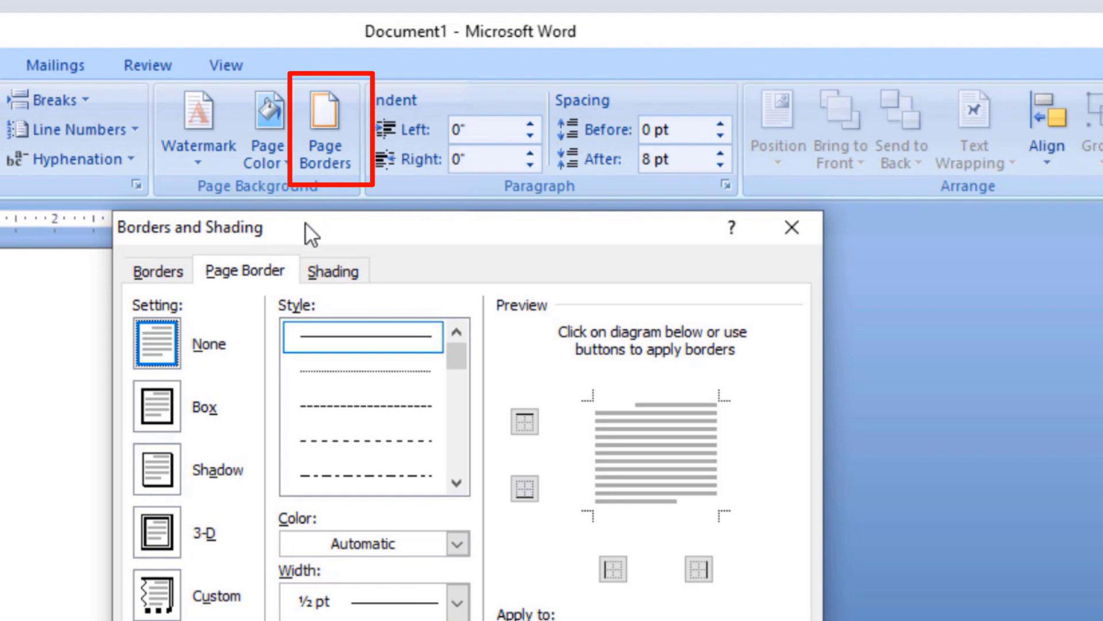
drag(311, 231, 245, 232)
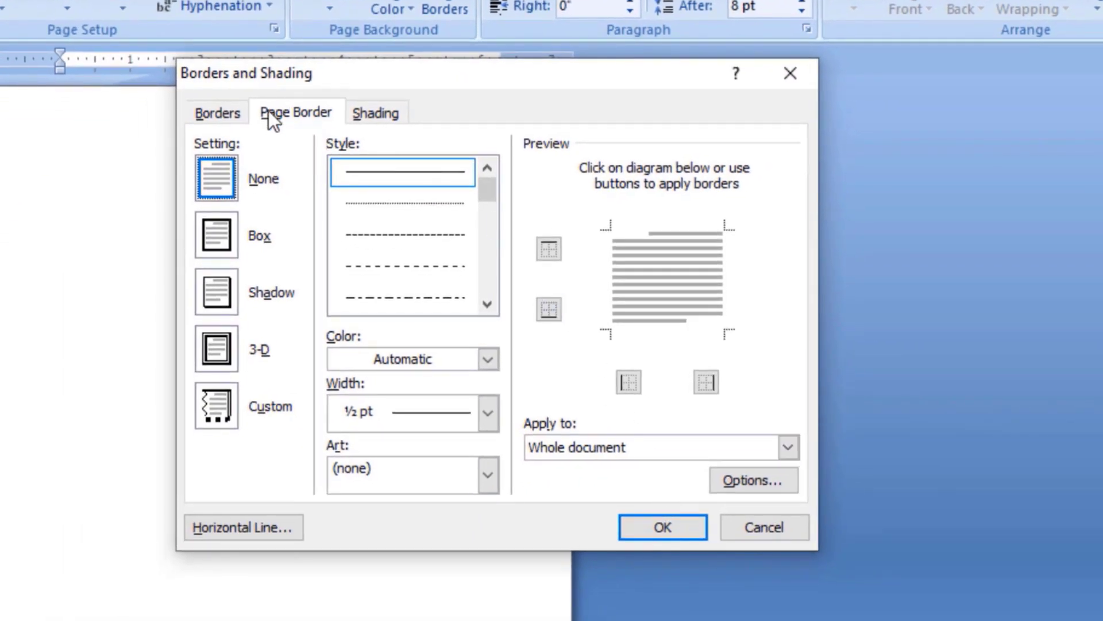
click(300, 113)
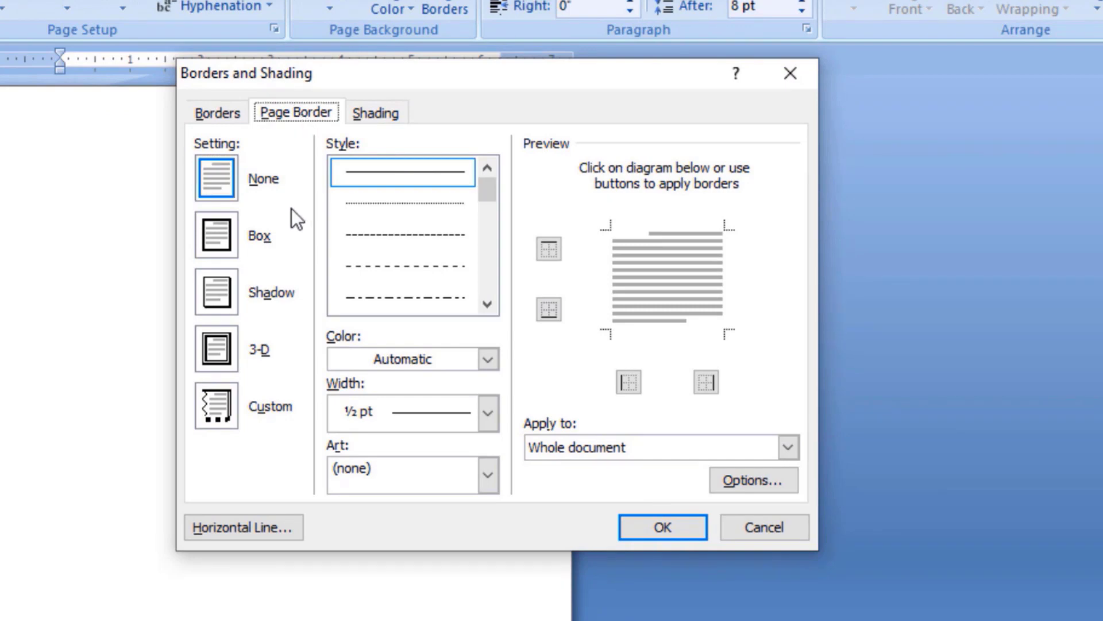
click(222, 238)
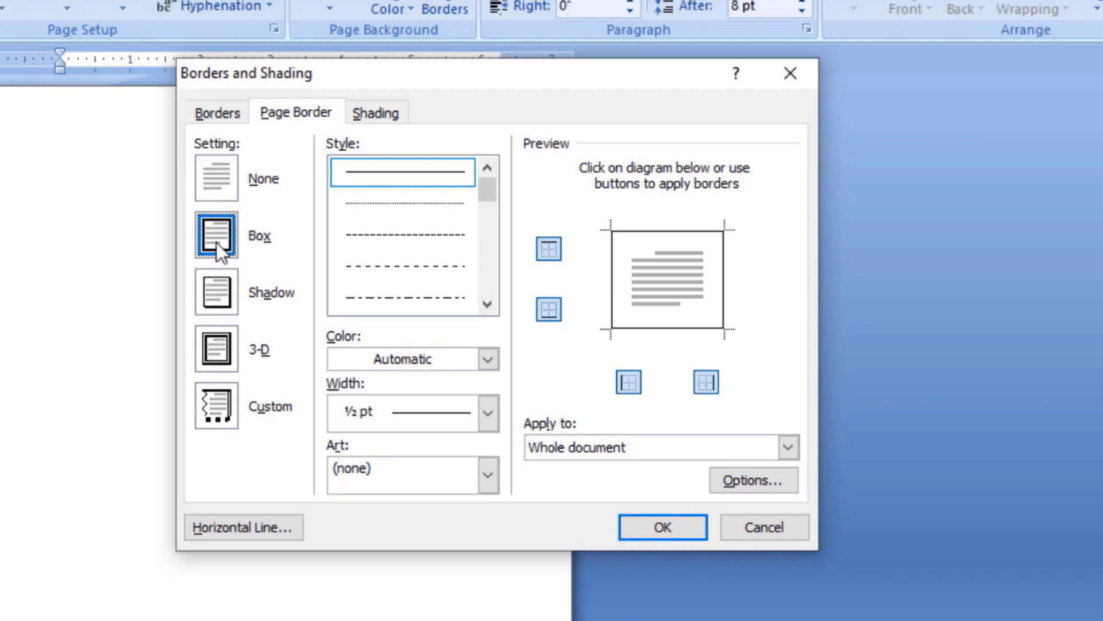
click(486, 304)
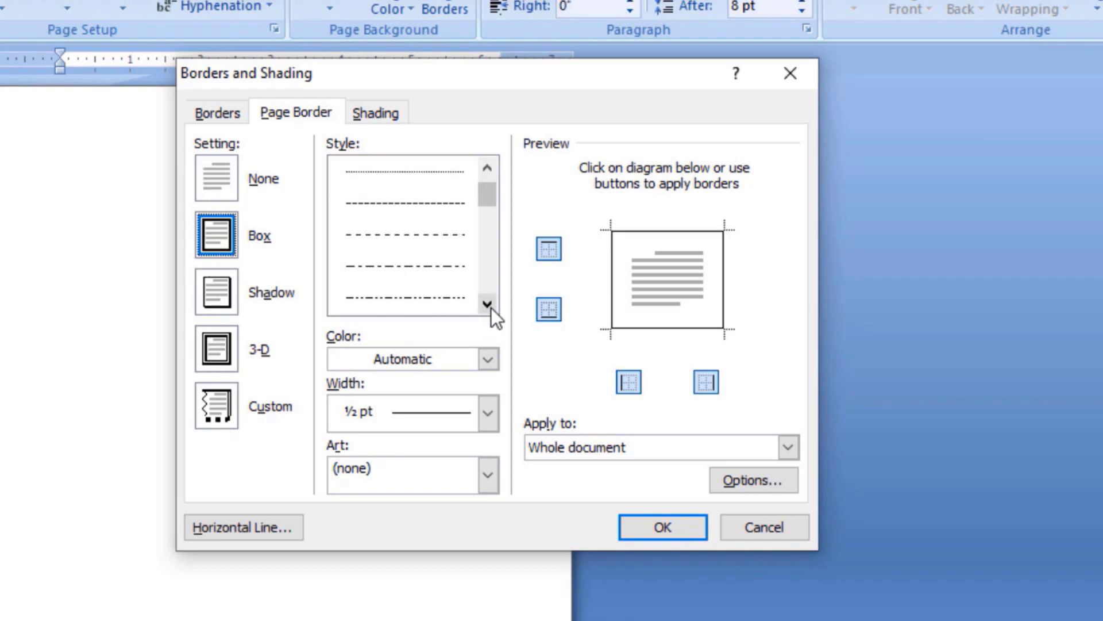
click(487, 305)
click(486, 305)
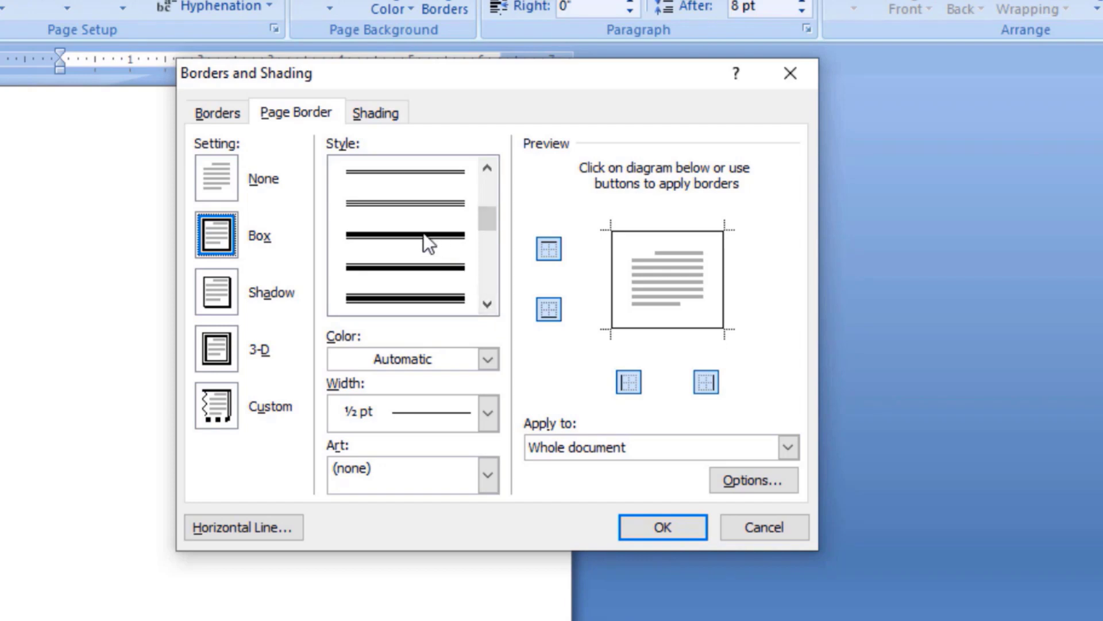
click(405, 235)
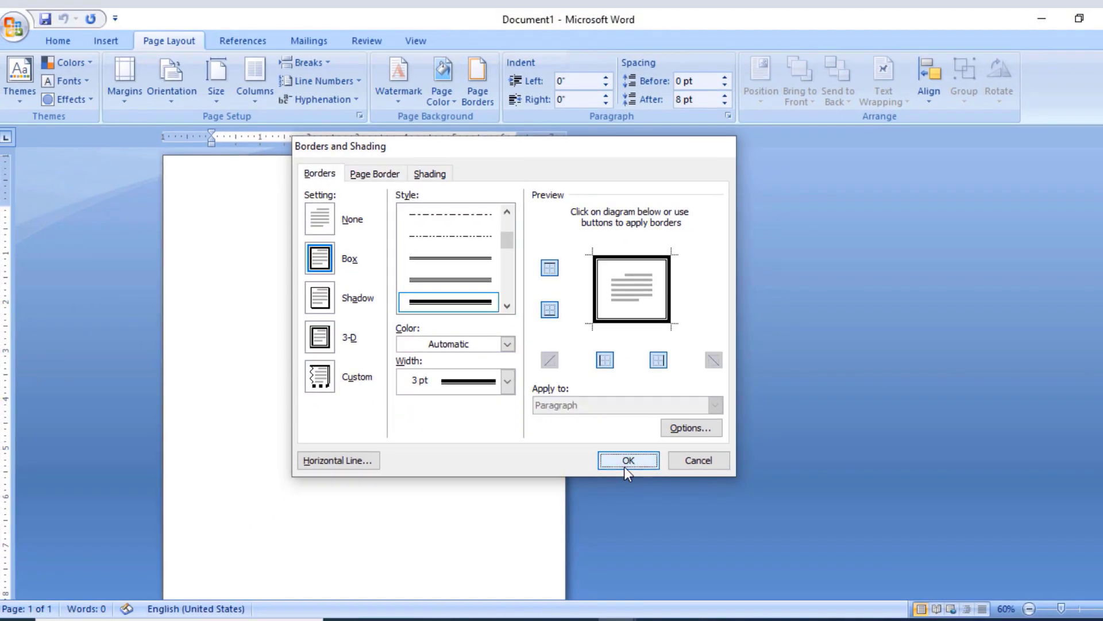
click(624, 466)
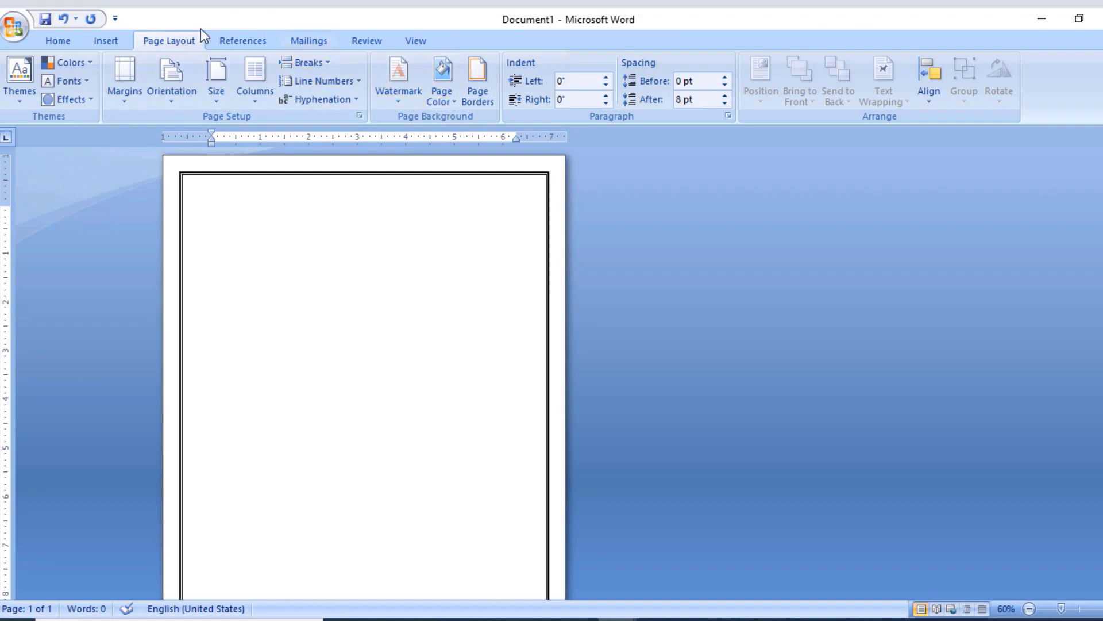
Choose arched WordArt style 3 from the Insert gallery, showing the Arial Black 36 placeholder text
click(115, 41)
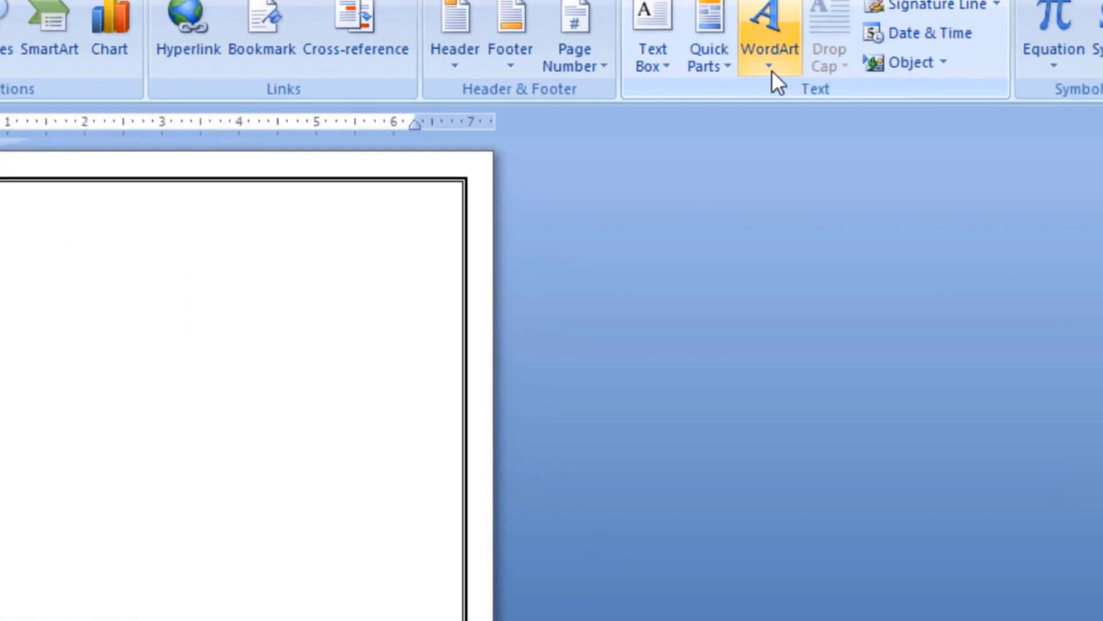
click(690, 45)
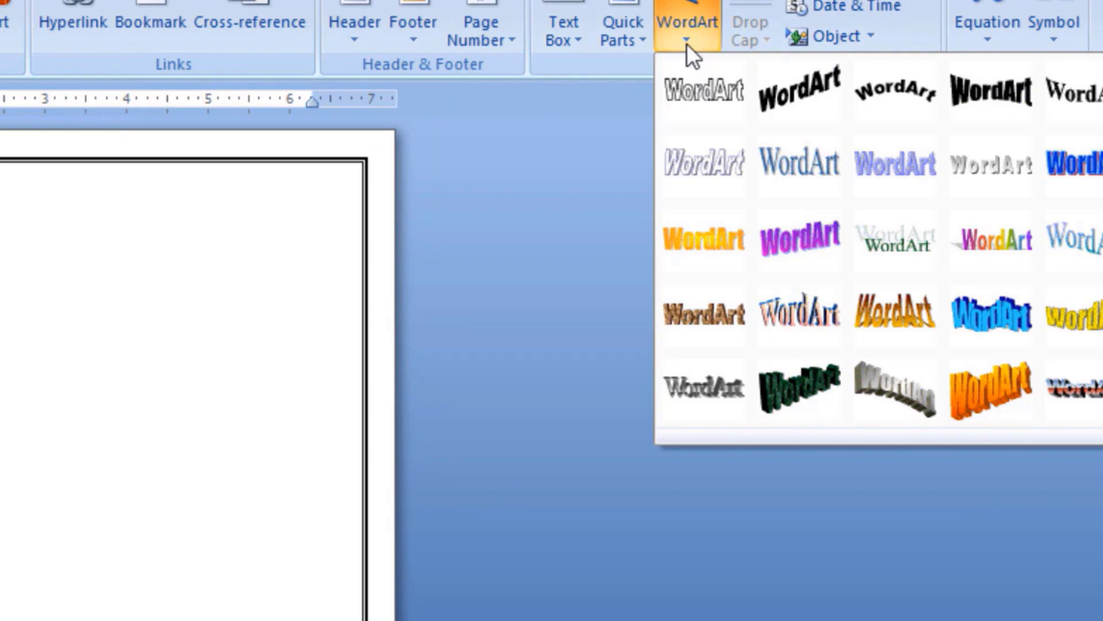
click(899, 101)
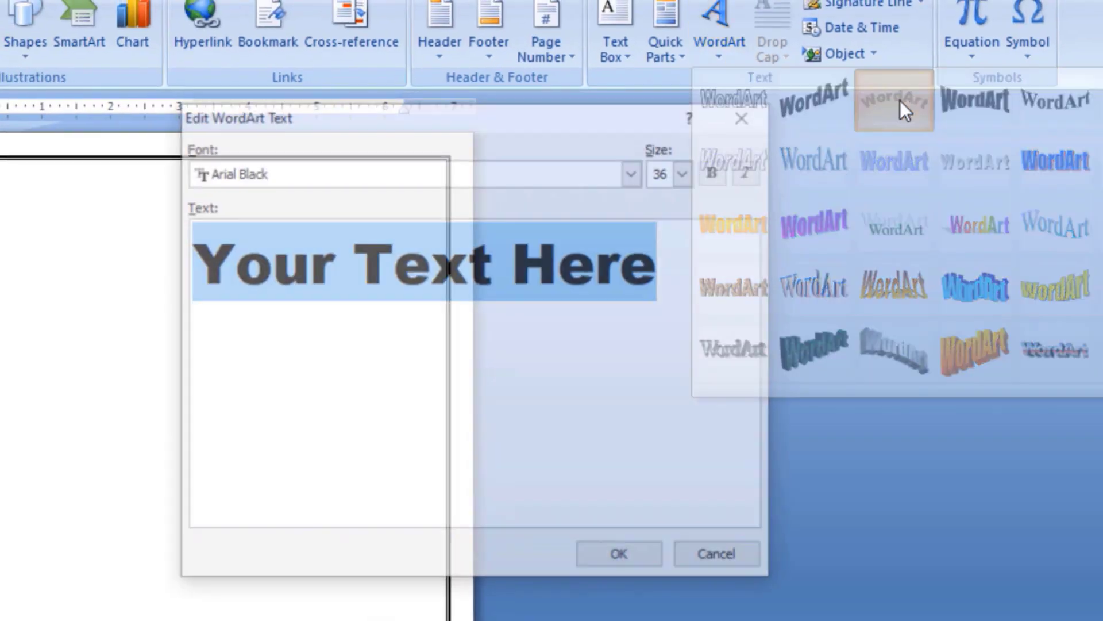
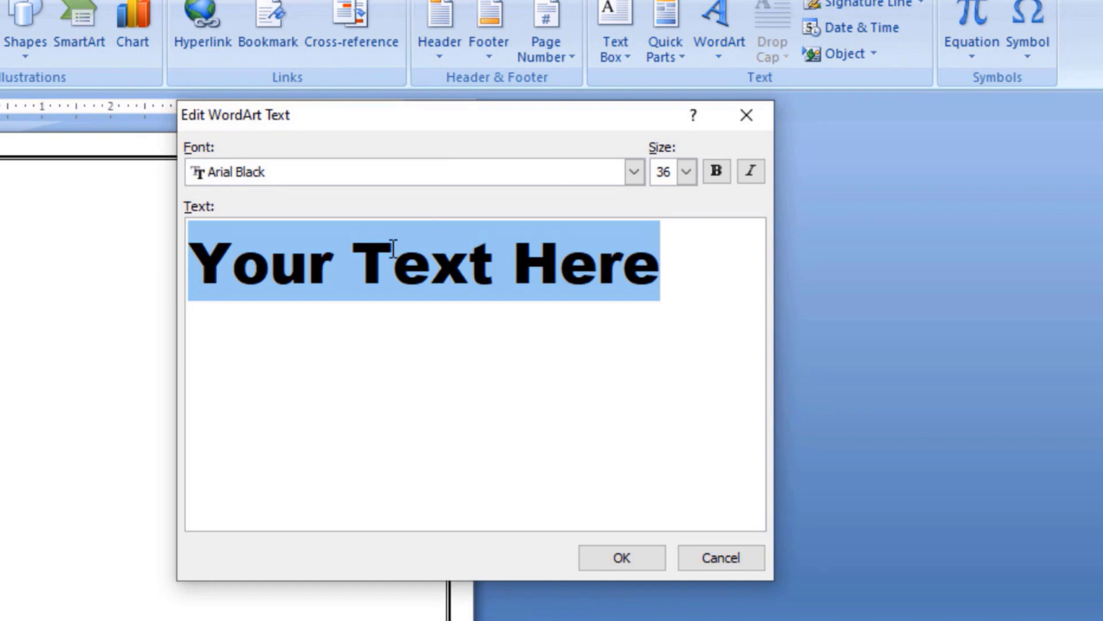
Enter 'GL COMPUTER CENTER' as the WordArt text, trying Agency FB before settling on Arial Black
text(G)
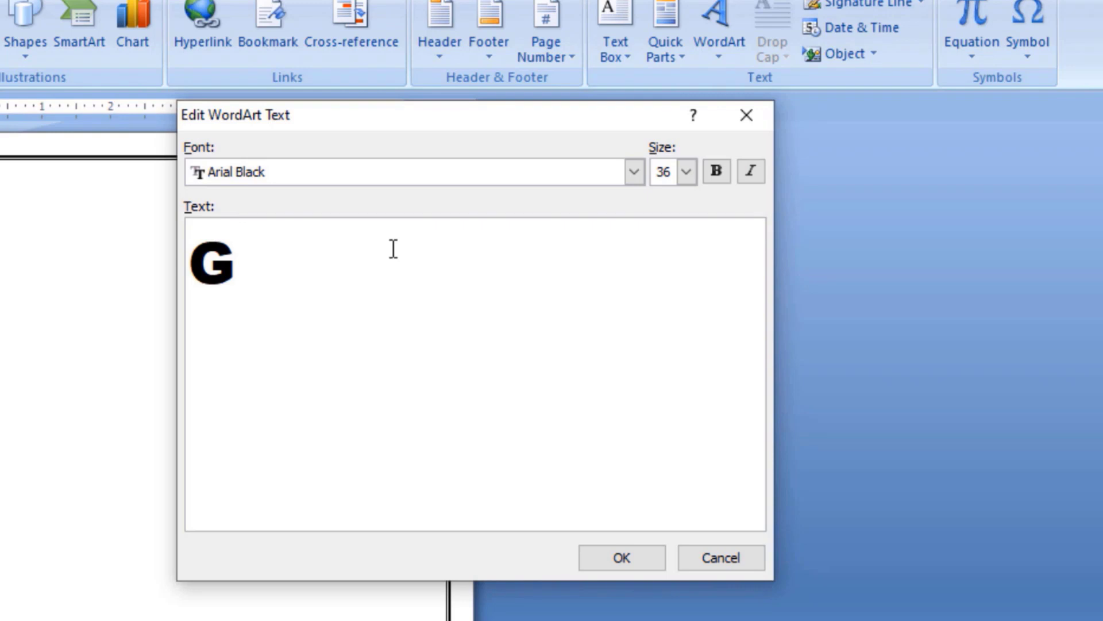
text(L COMPUTER )
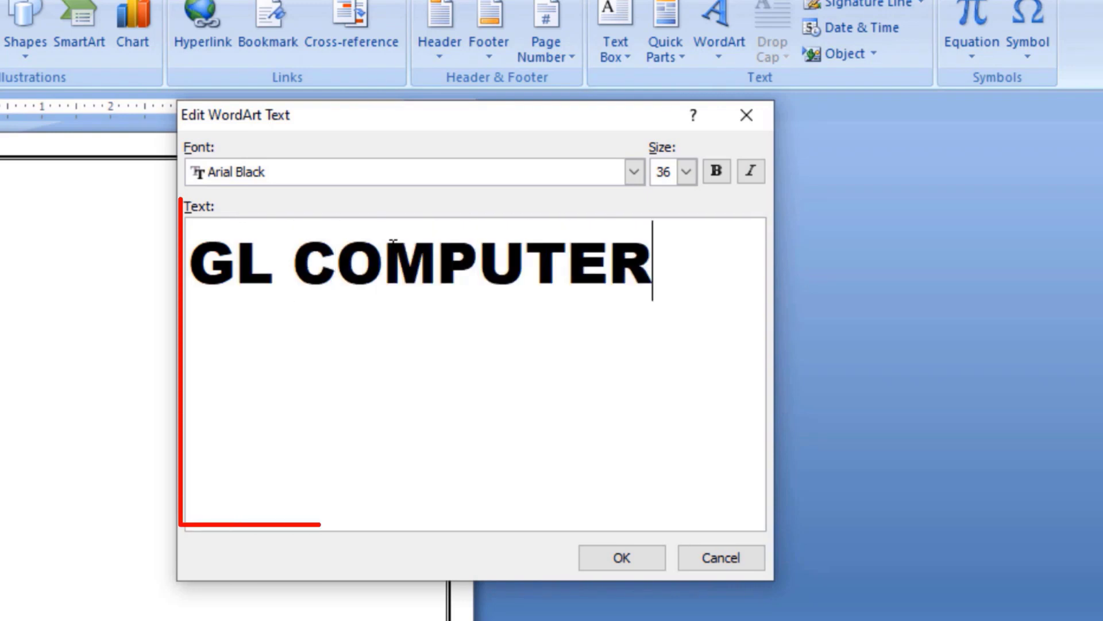
text(CENTER)
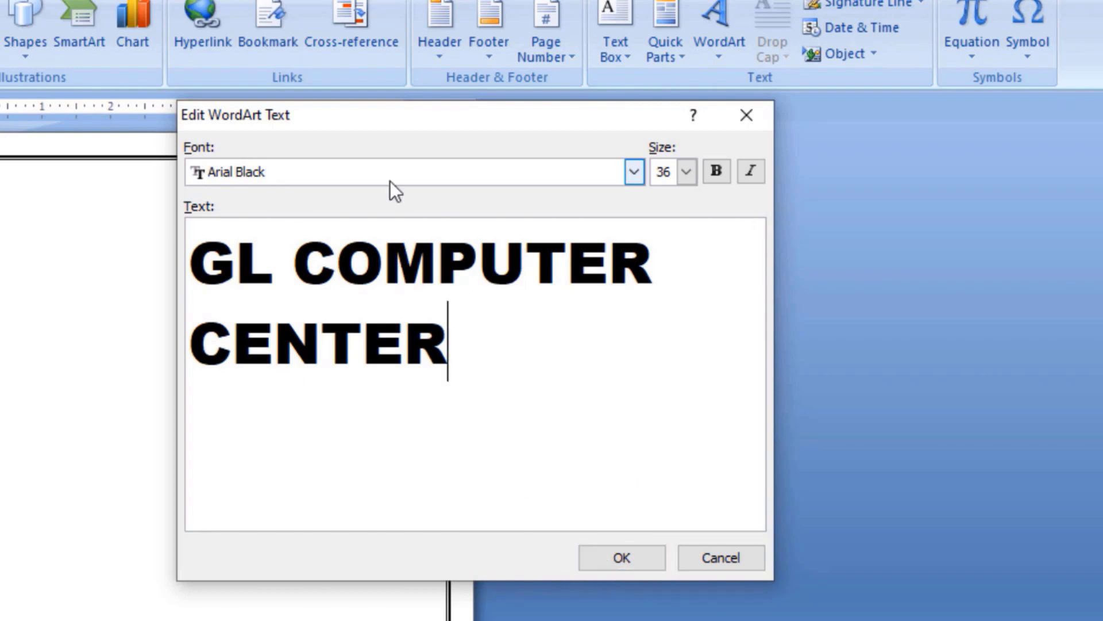
click(643, 175)
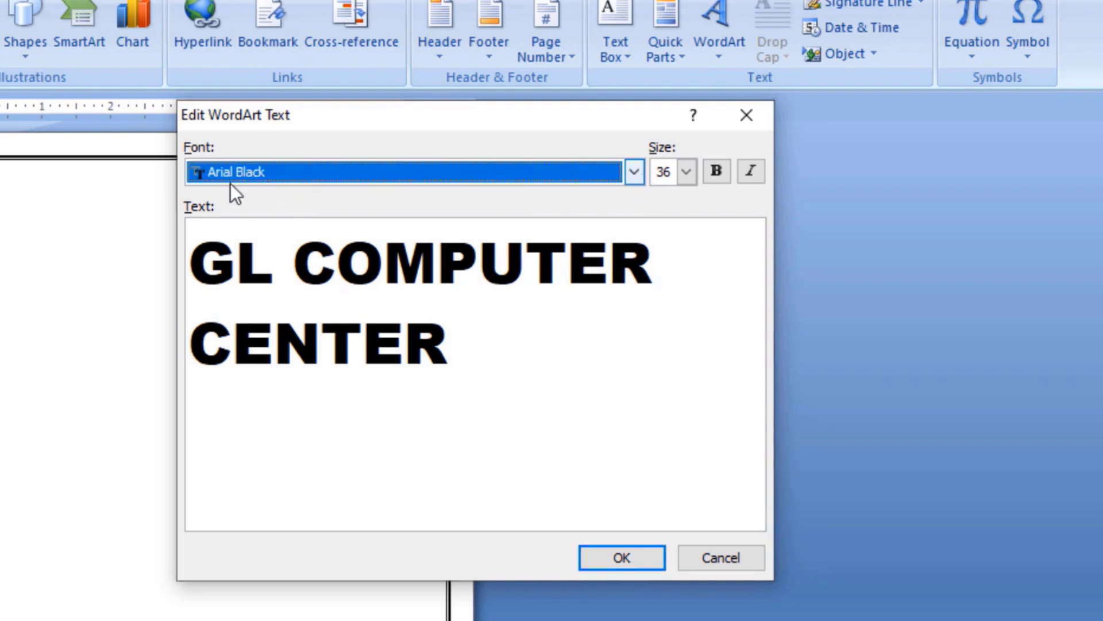
click(635, 175)
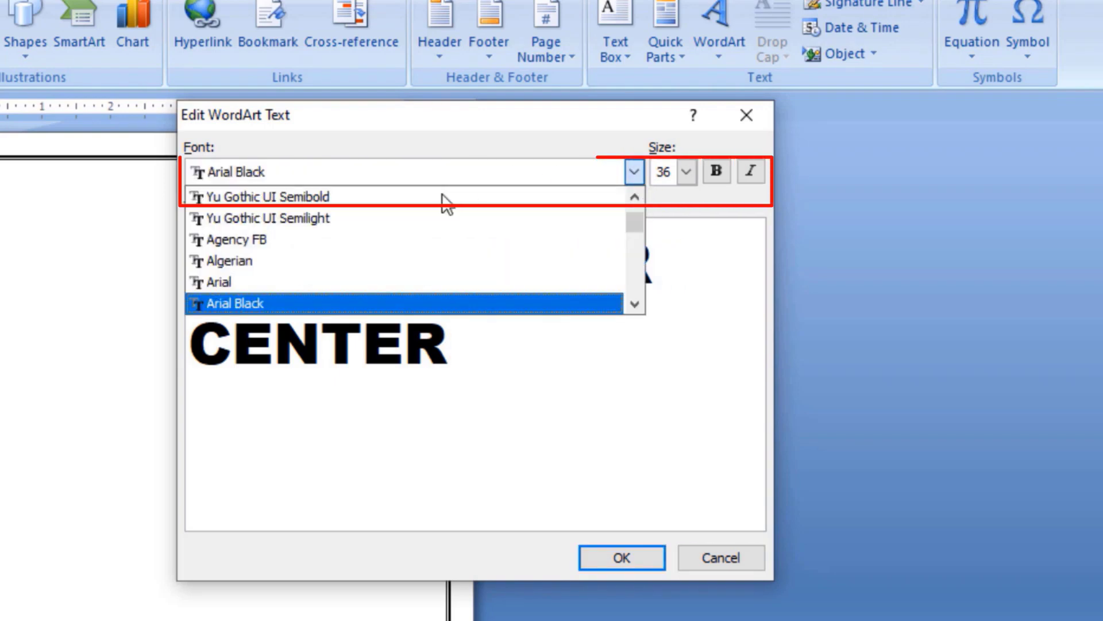
click(357, 239)
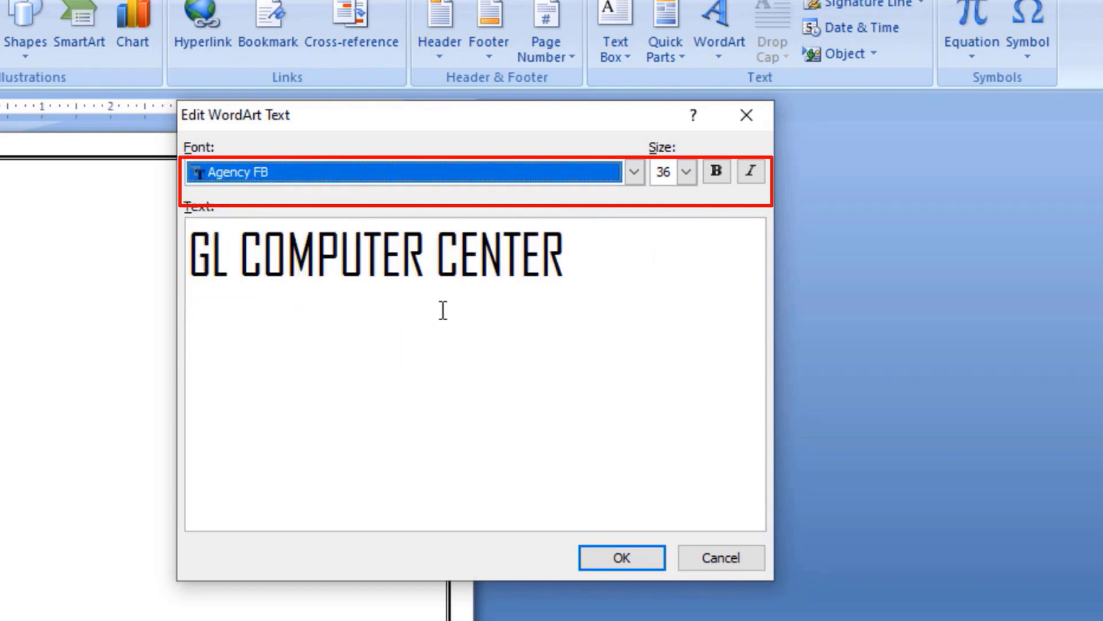
click(635, 172)
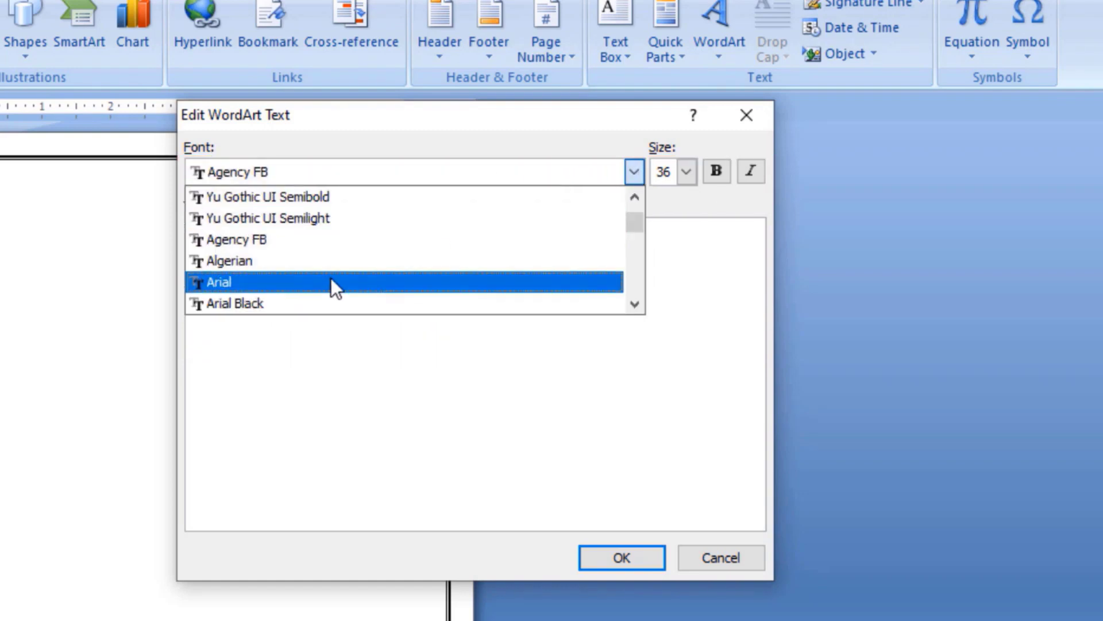
click(337, 296)
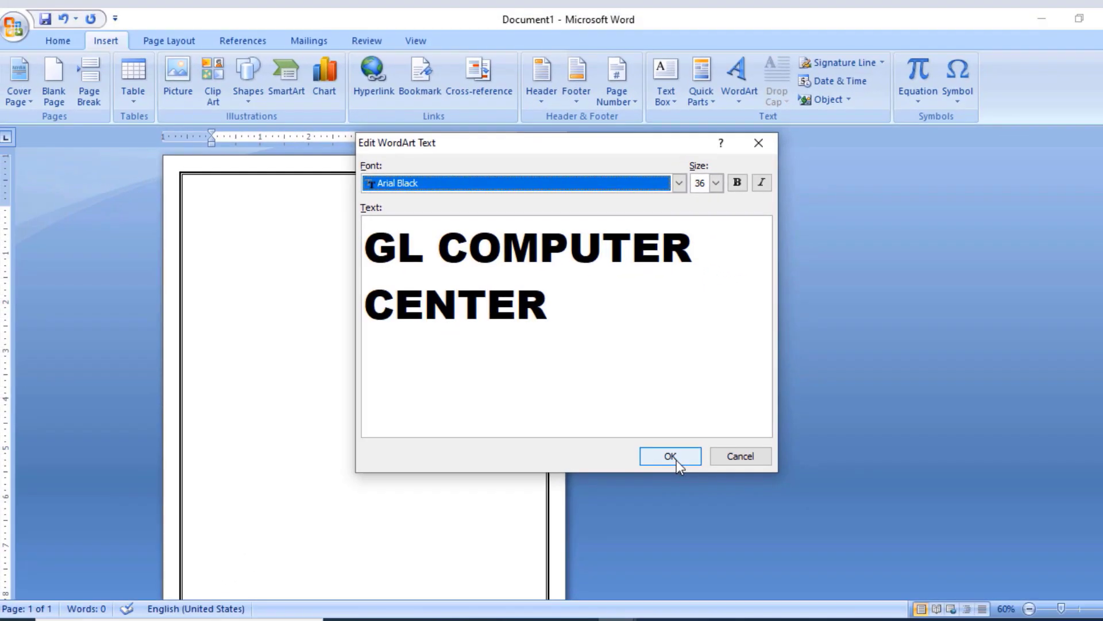
Insert the arched WordArt at the page top and drag its bottom-right corner to widen it
click(622, 557)
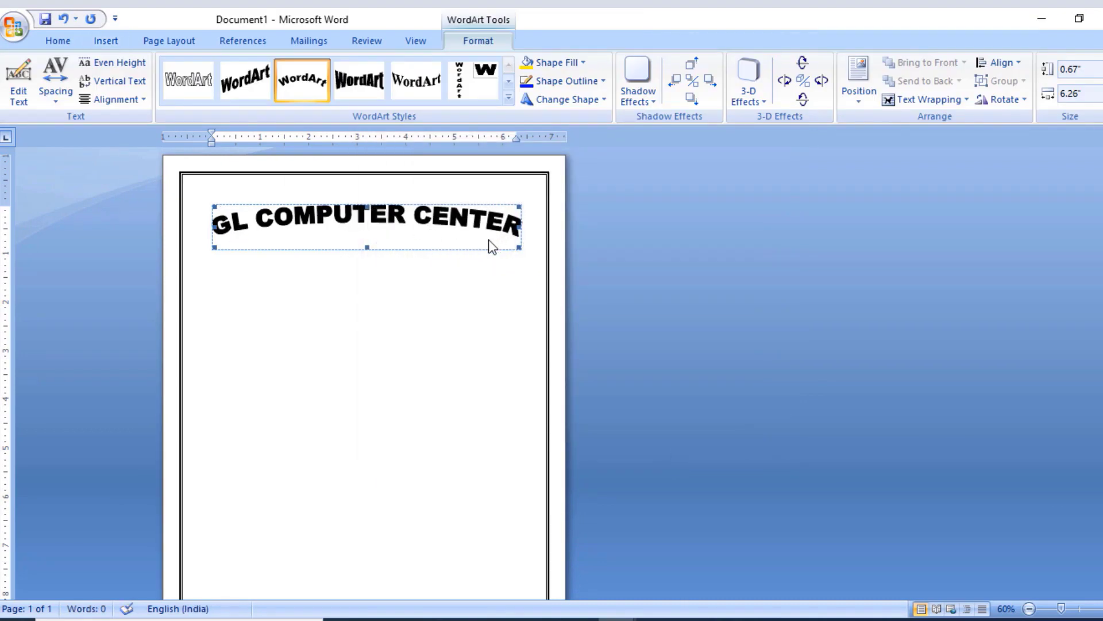
ctrl+scroll(492, 241, up, 3)
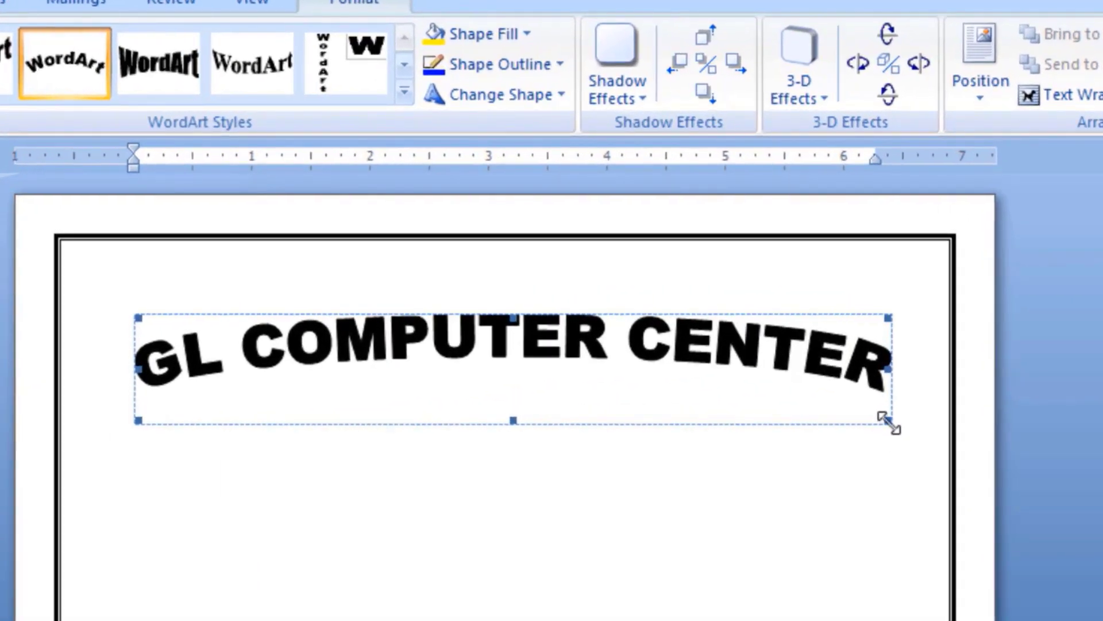
drag(889, 423, 901, 583)
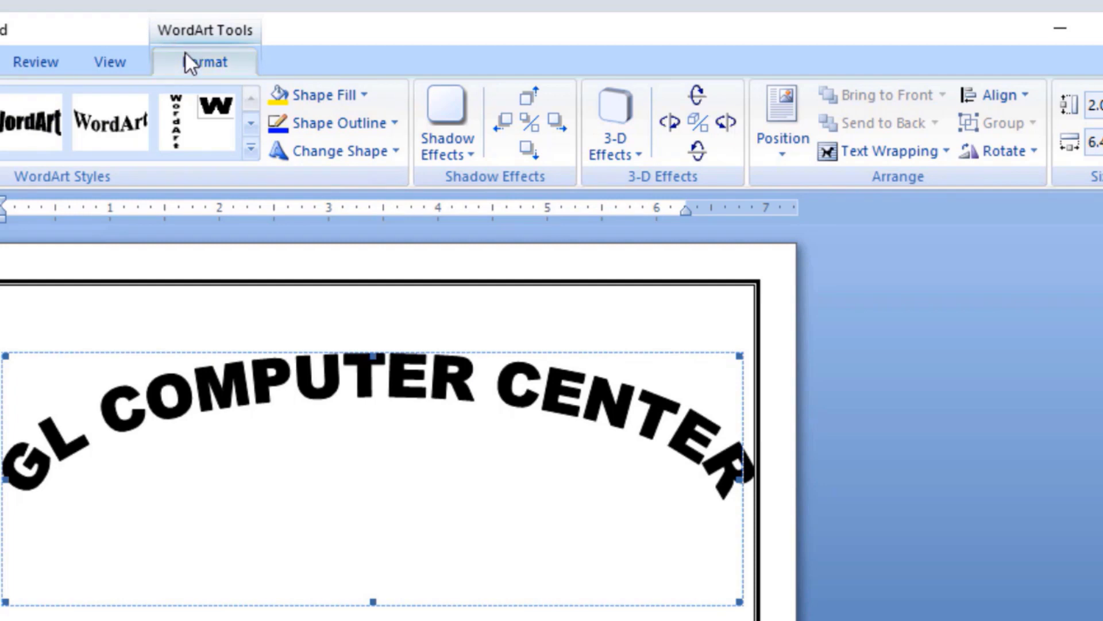
Give the WordArt Tight text wrapping and stretch it to 2.8" tall, then deselect it
click(916, 160)
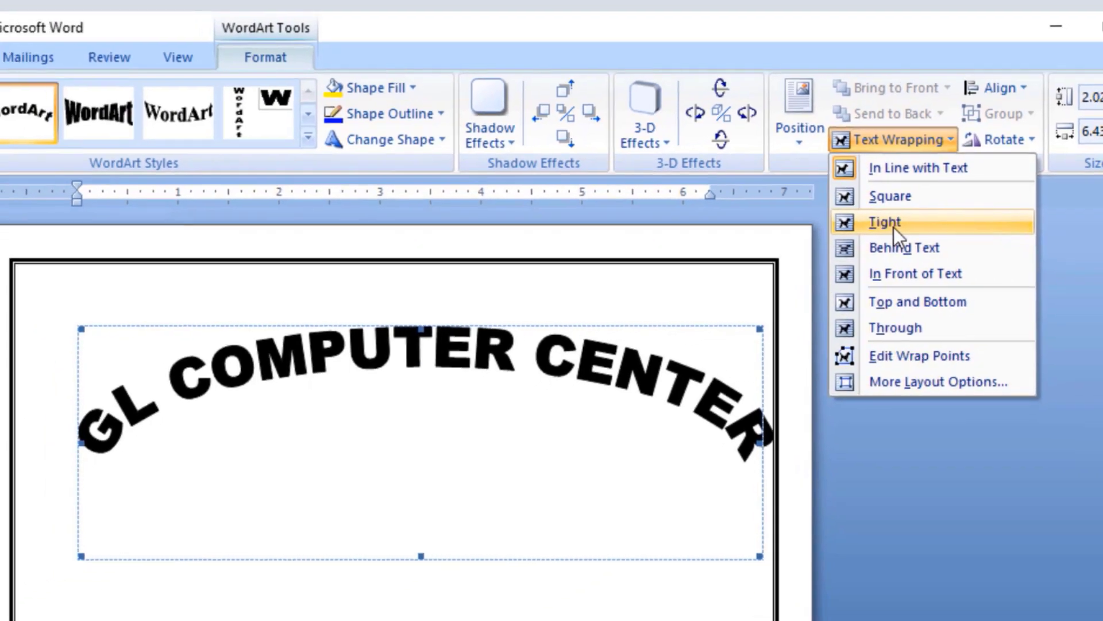
click(888, 223)
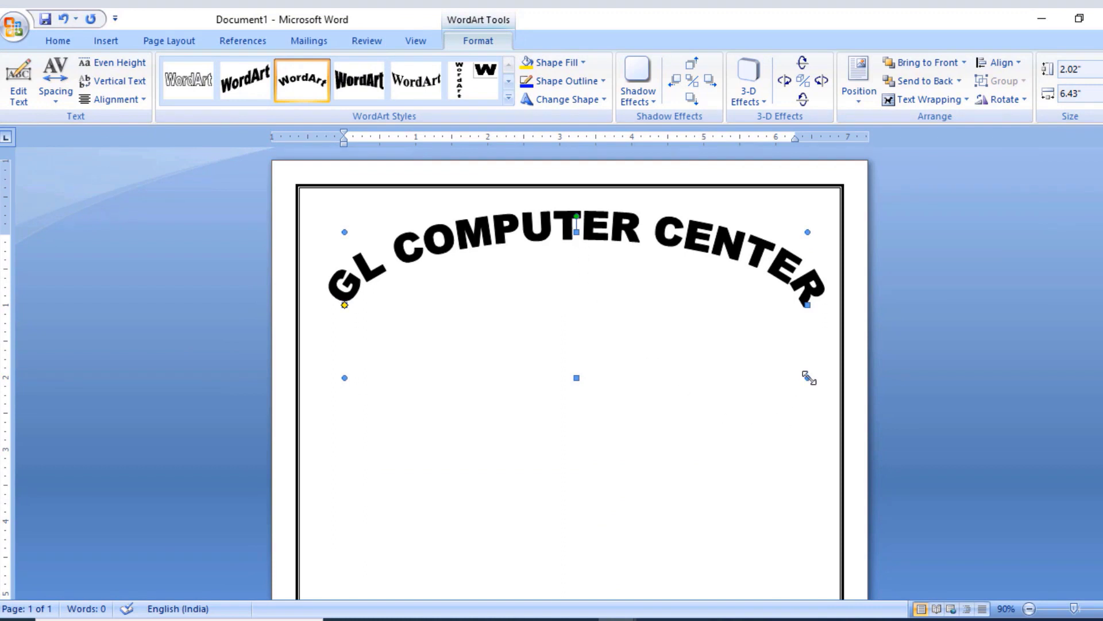
drag(807, 377, 808, 434)
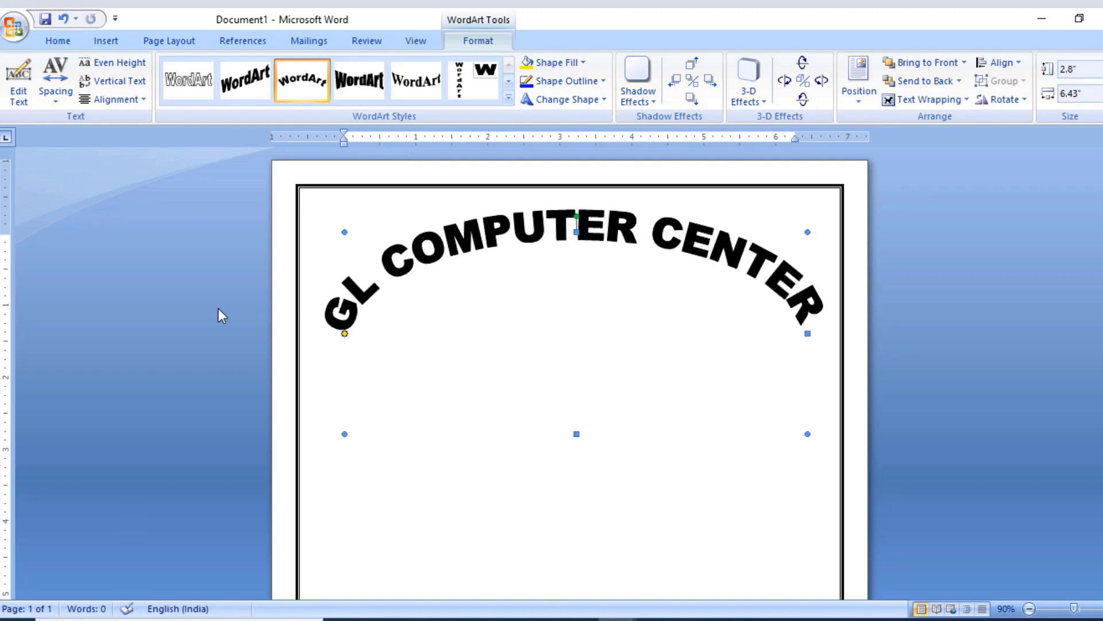
click(465, 312)
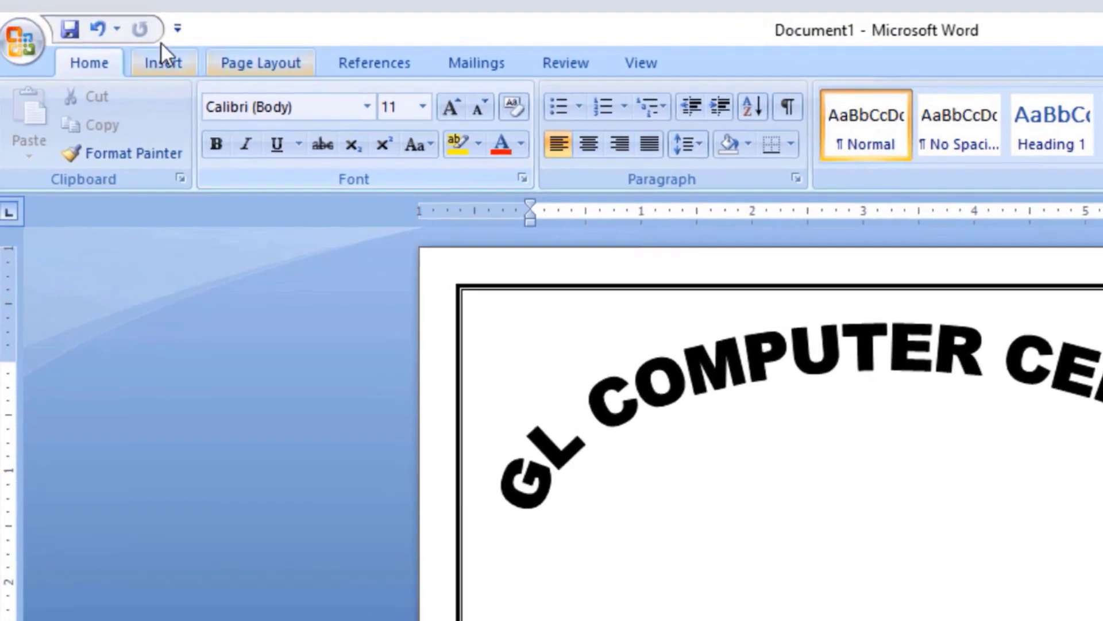
Search Clip Art for COMPUTER and insert the computer-with-globe picture
click(162, 60)
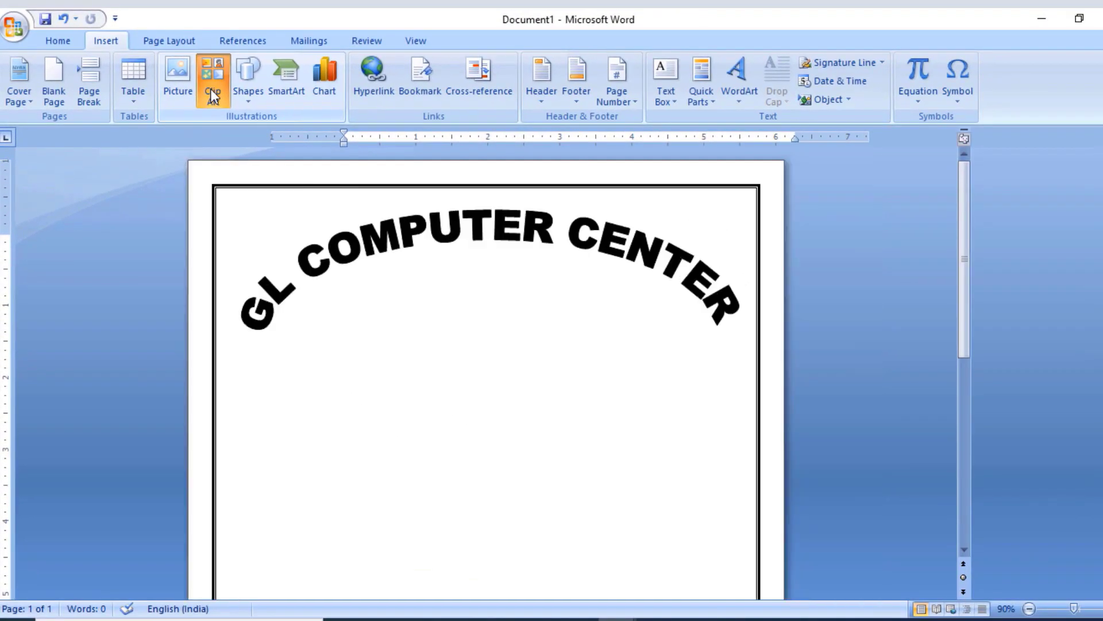
click(211, 92)
text(COMPUTER)
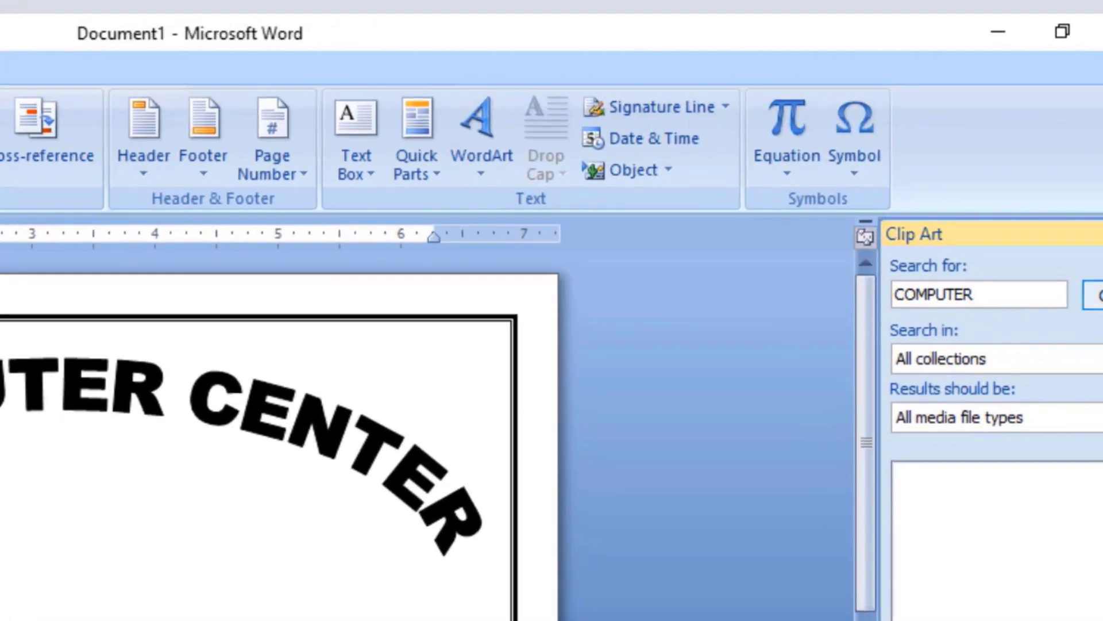
key(Return)
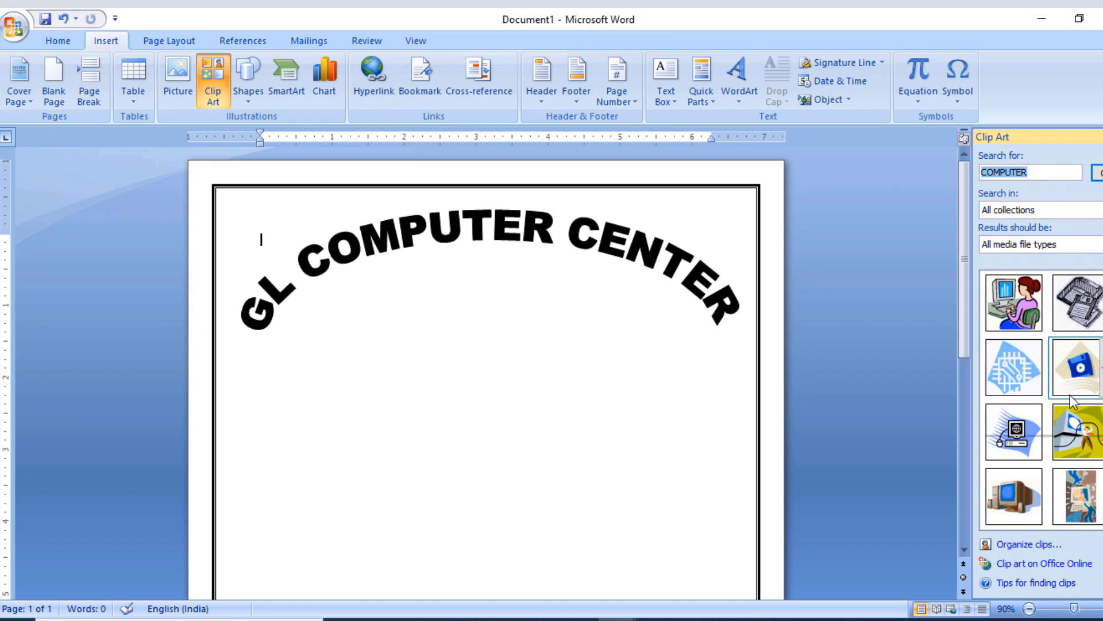
scroll(1086, 367, down, 3)
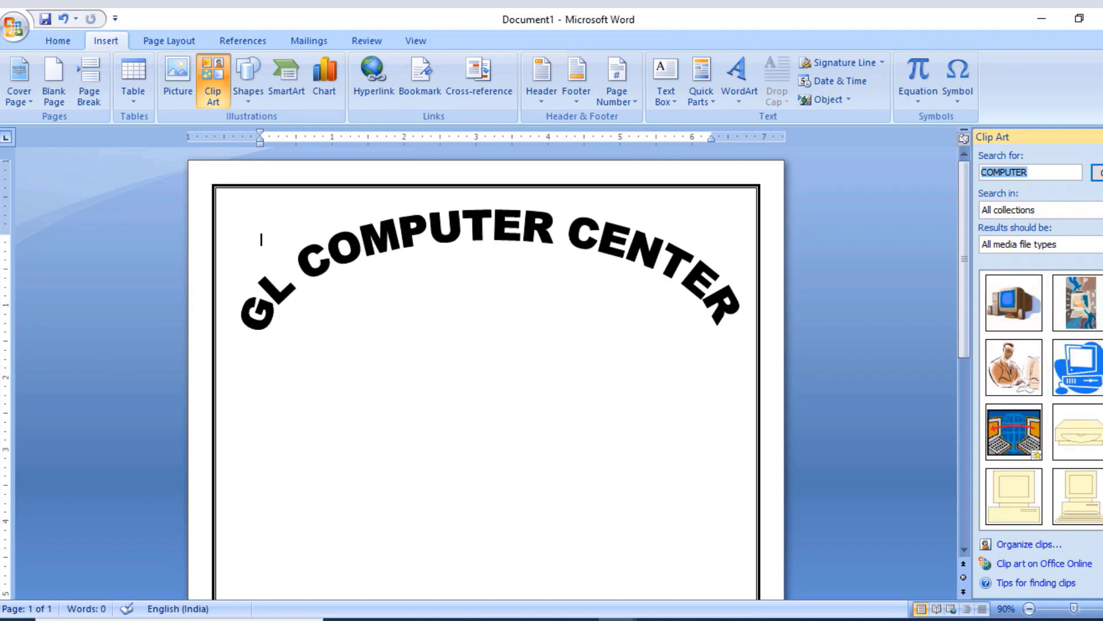
scroll(1040, 400, up, 3)
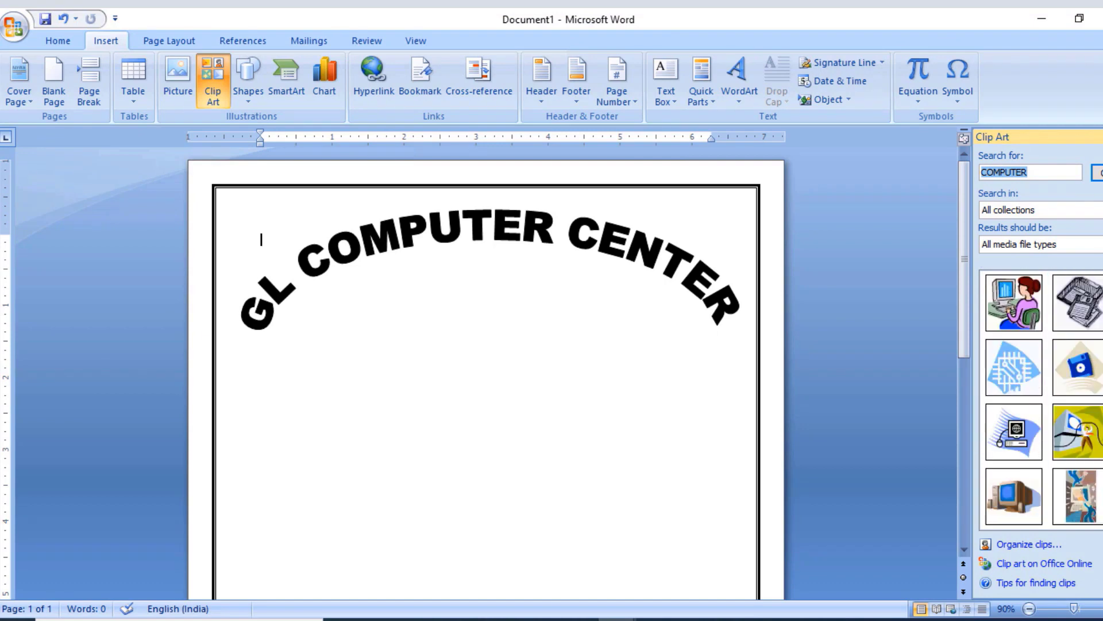
scroll(1040, 399, down, 2)
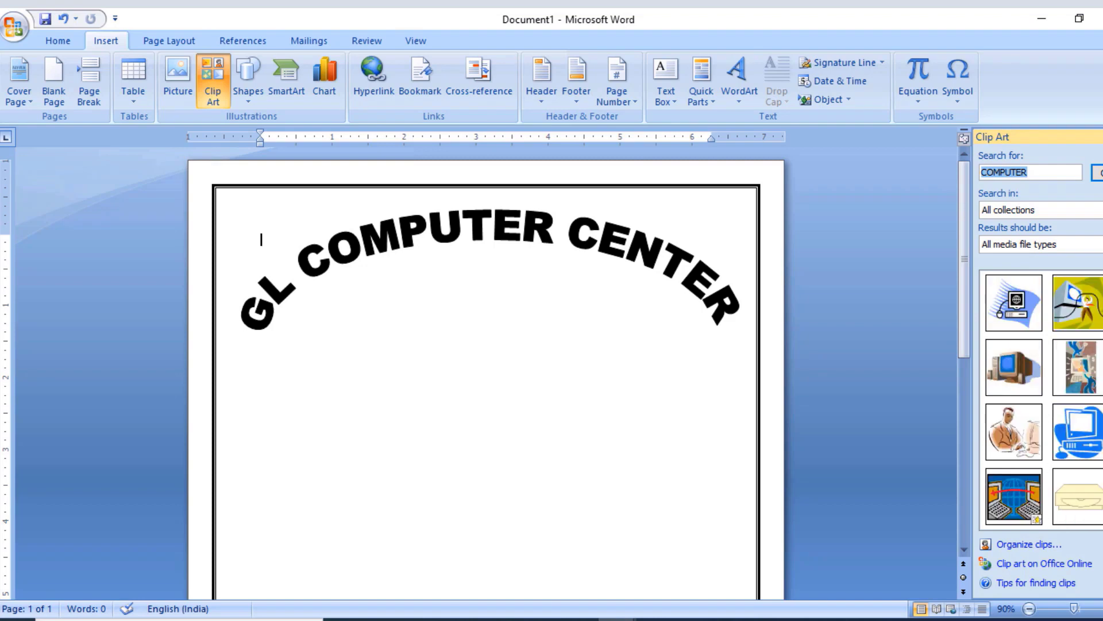
click(1019, 319)
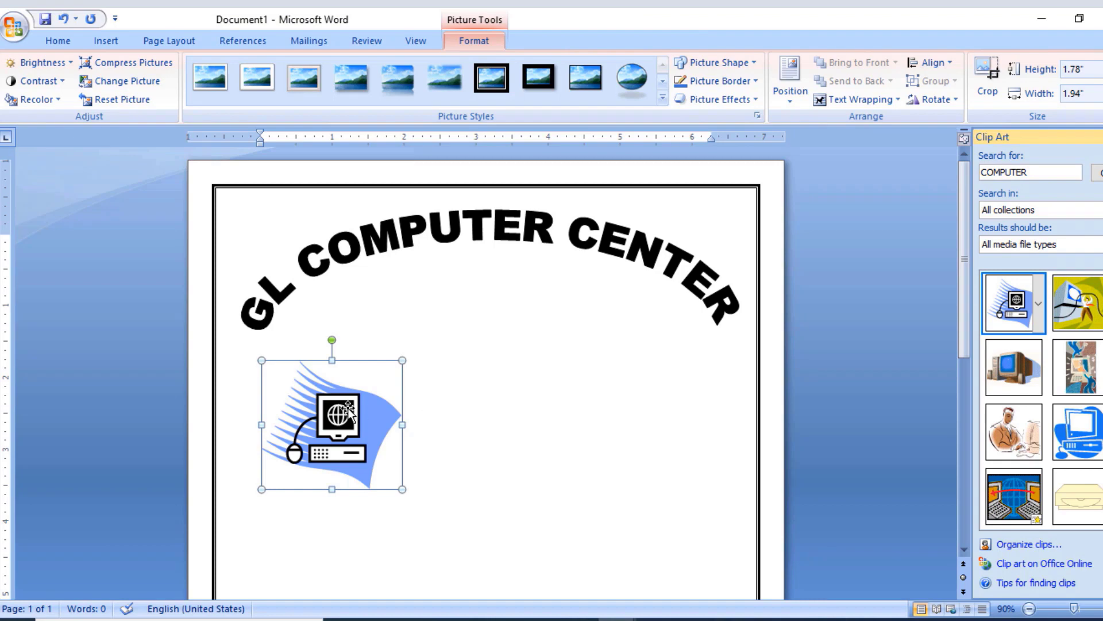
Switch the computer picture to Square wrapping and drag it to the centre under the WordArt
drag(336, 426, 377, 401)
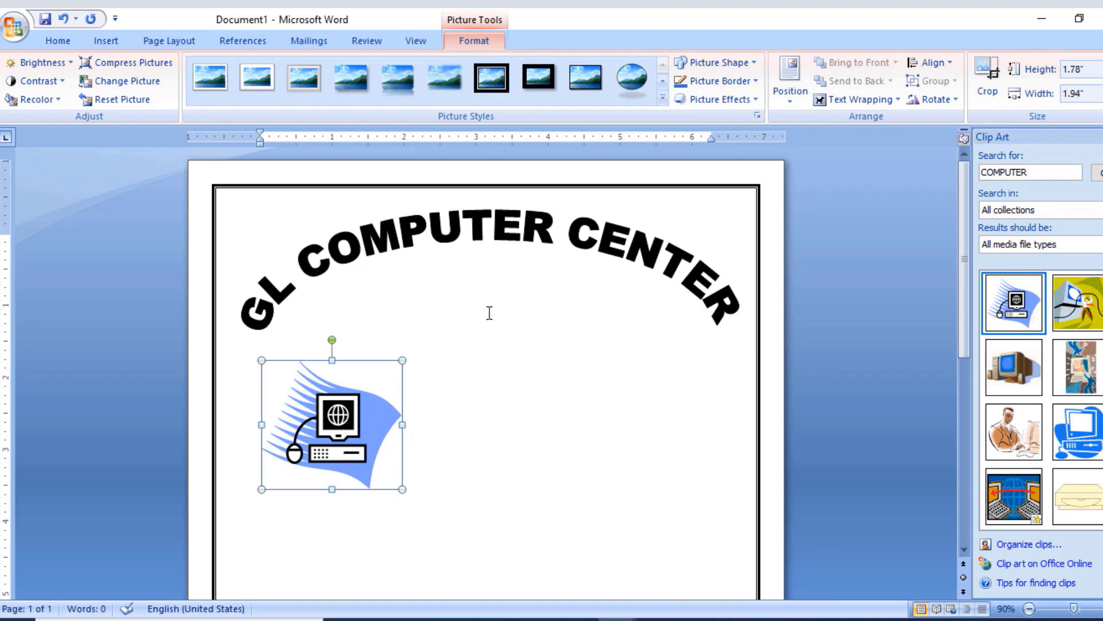
drag(377, 394, 537, 320)
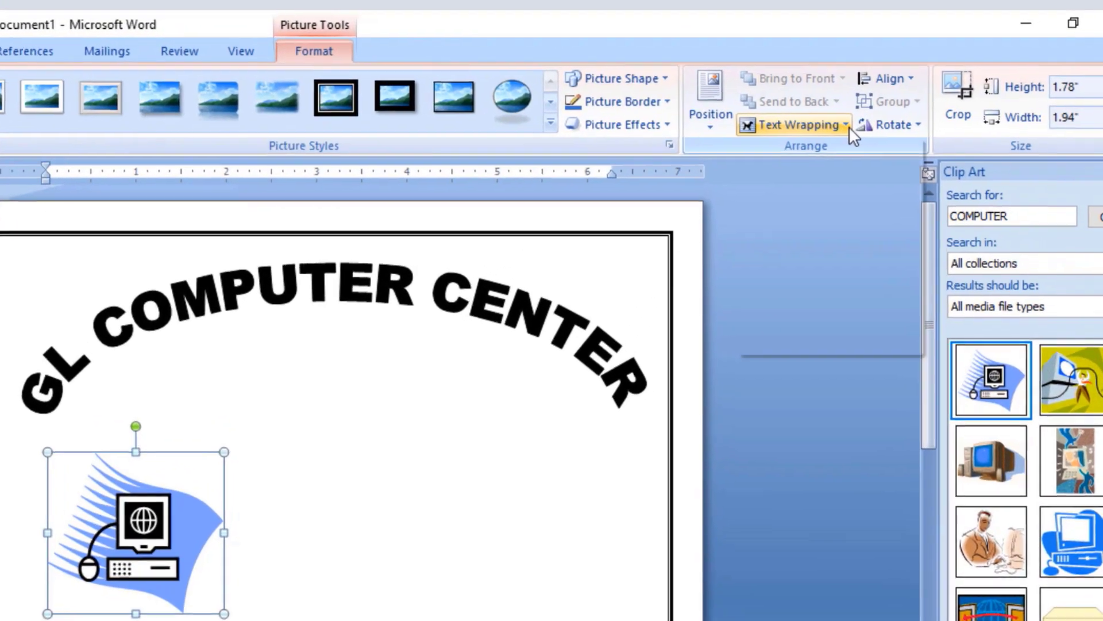
click(897, 100)
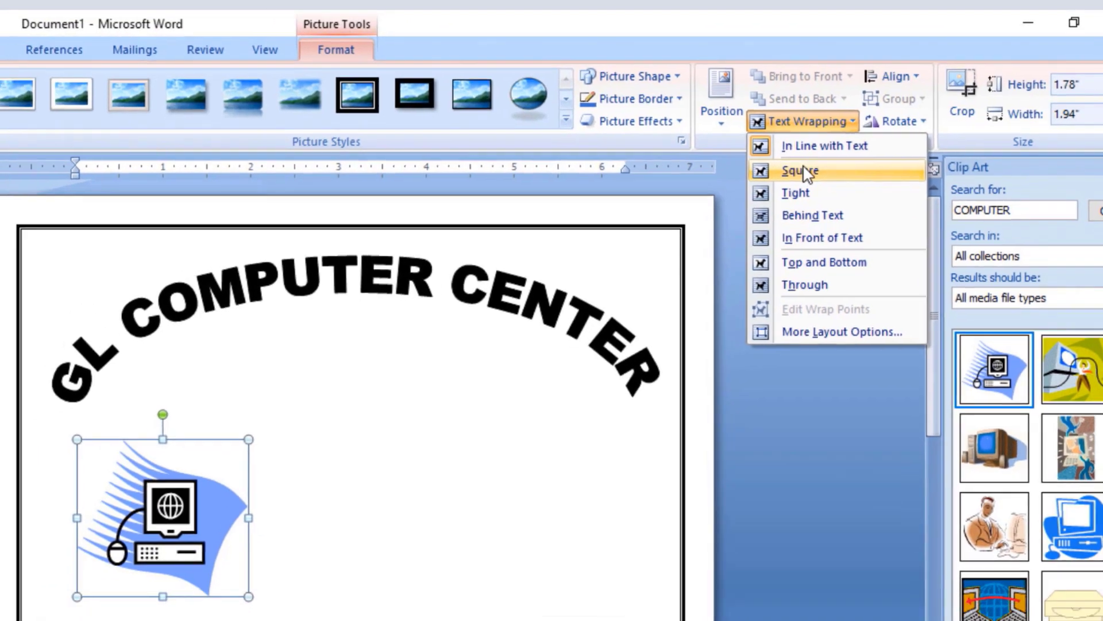
click(780, 181)
mouse_move(378, 403)
mouse_down()
mouse_move(529, 331)
mouse_move(515, 371)
mouse_move(520, 396)
mouse_move(508, 401)
mouse_up()
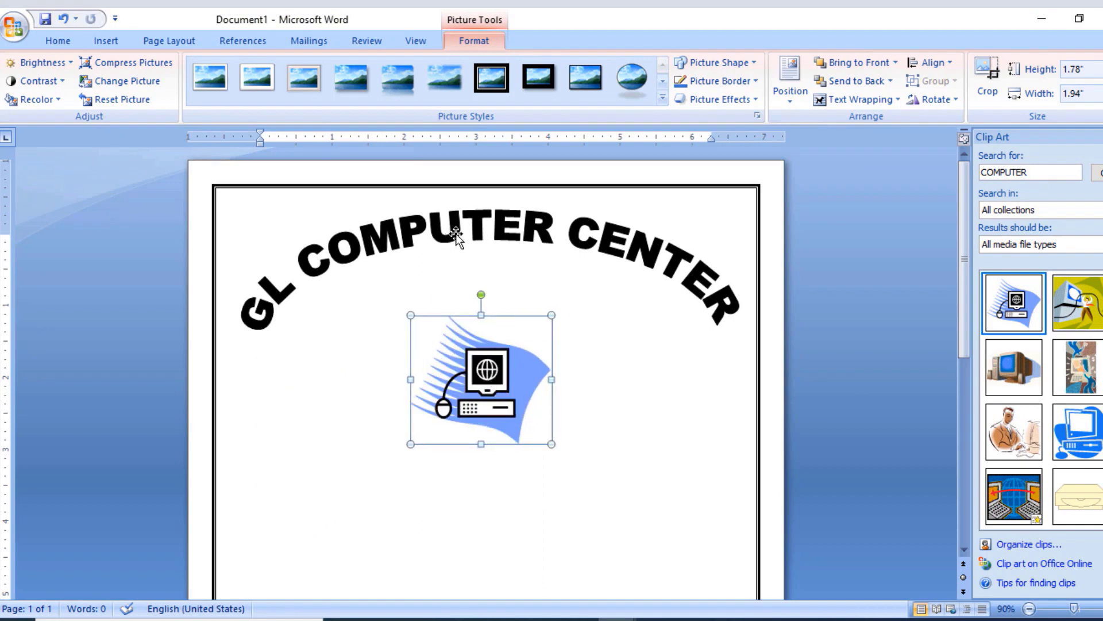
Nudge the selected WordArt heading down two steps, then back up one
click(490, 230)
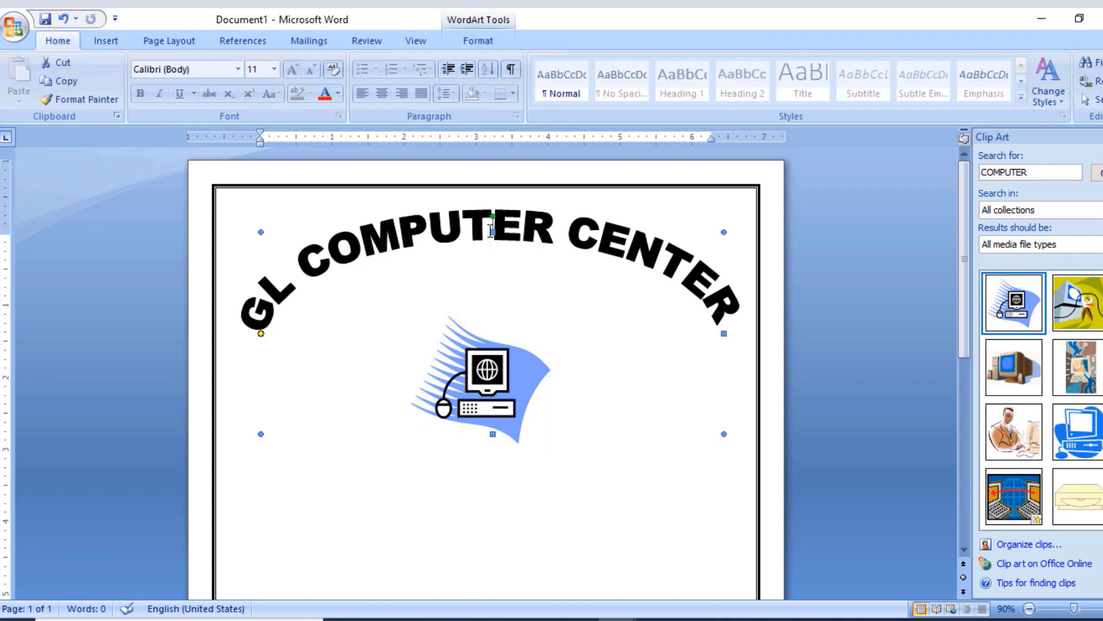
key(Down)
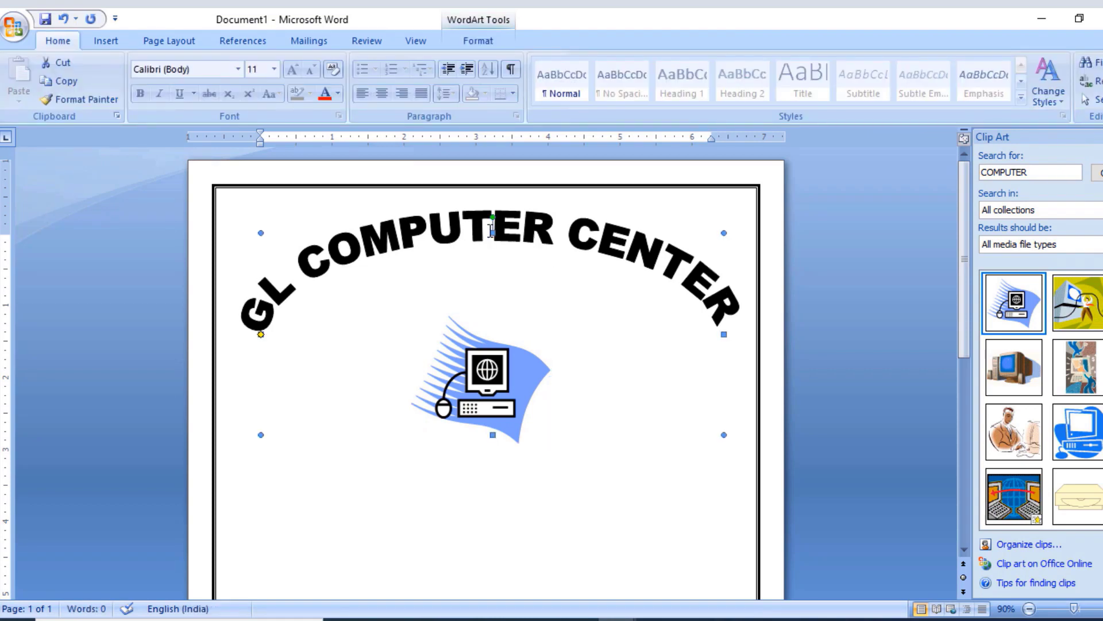
key(Down)
key(Down)
key(Down)
key(Down)
key(Down)
key(Down)
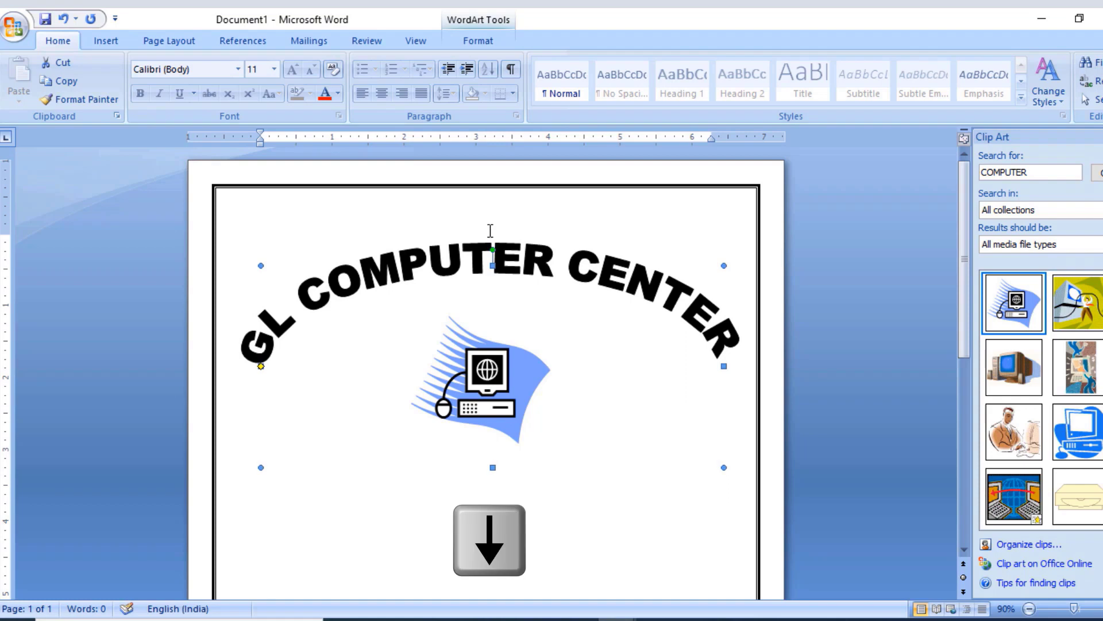
key(Up)
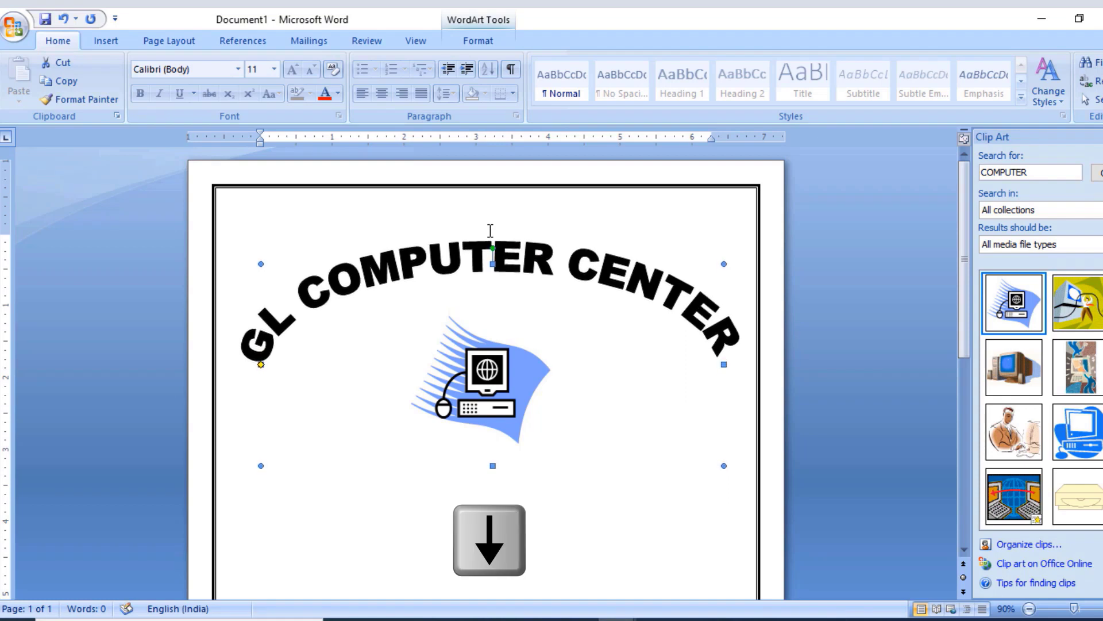
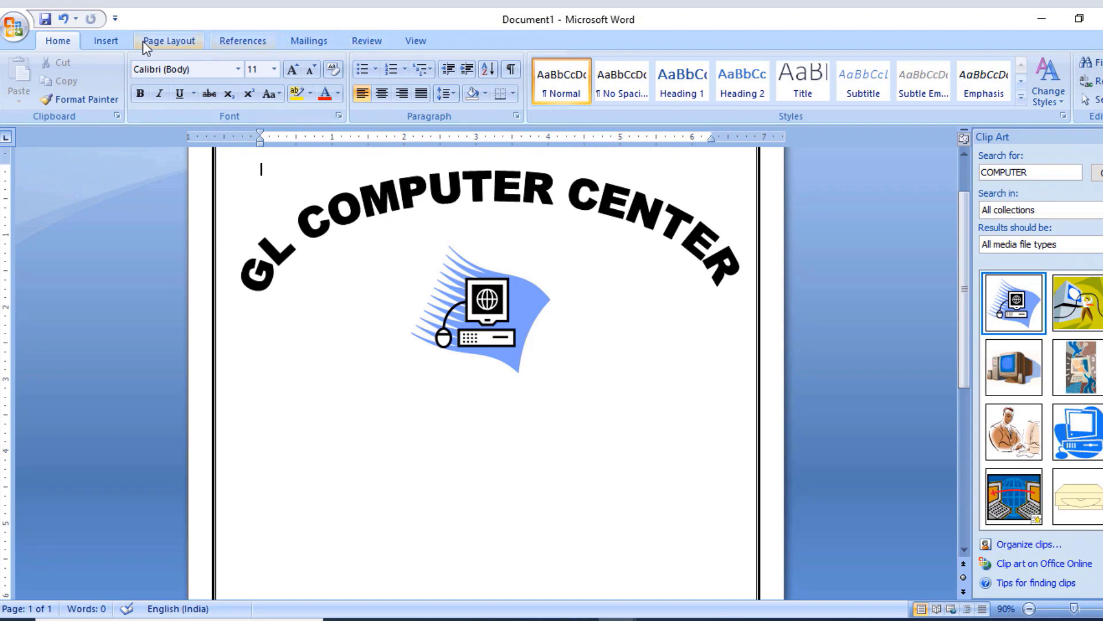
Insert a Simple Text Box and position it just below the computer clip art
click(126, 40)
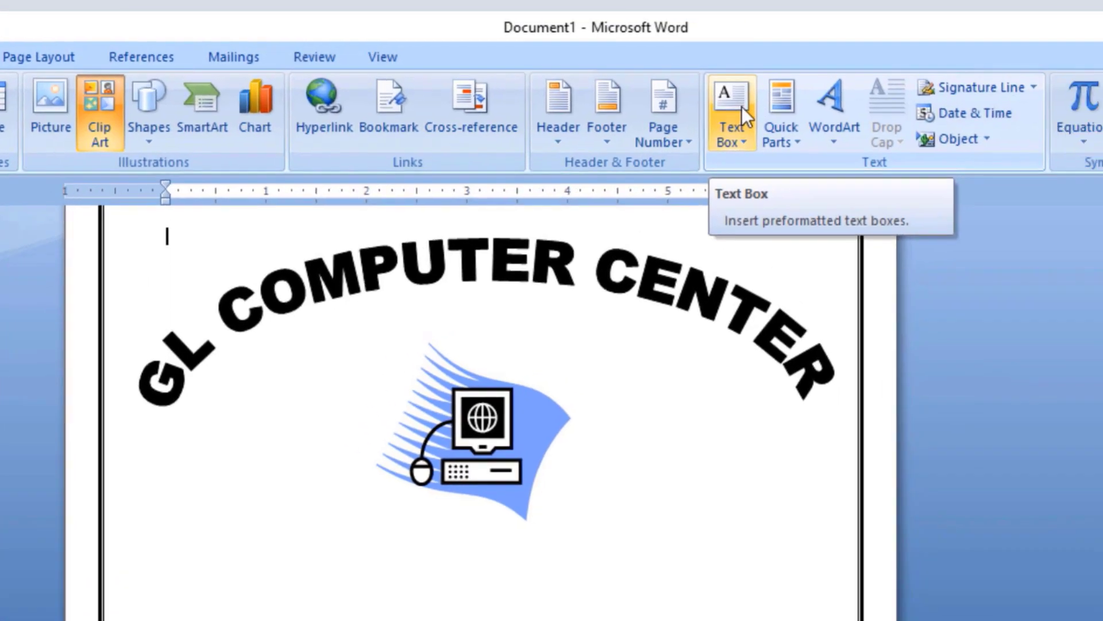
click(893, 103)
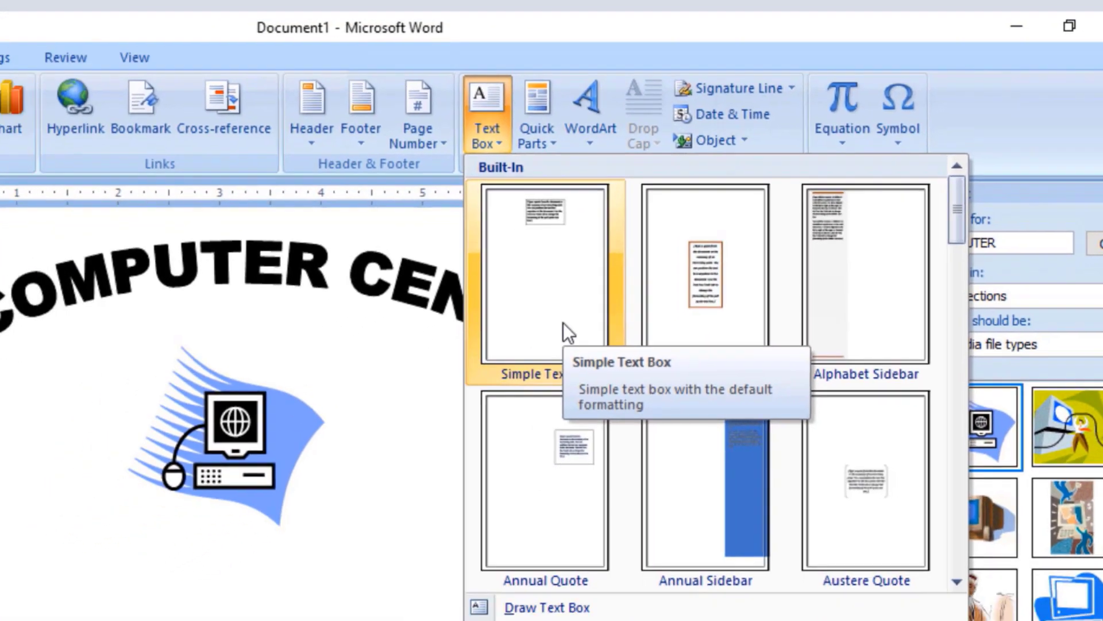
click(563, 331)
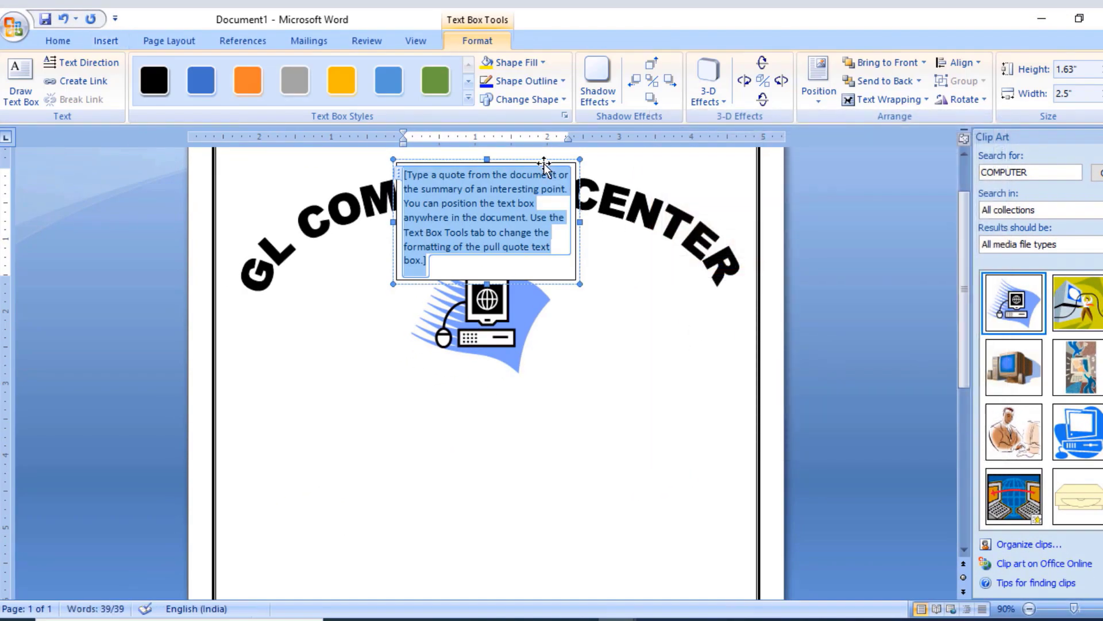
drag(544, 167, 554, 385)
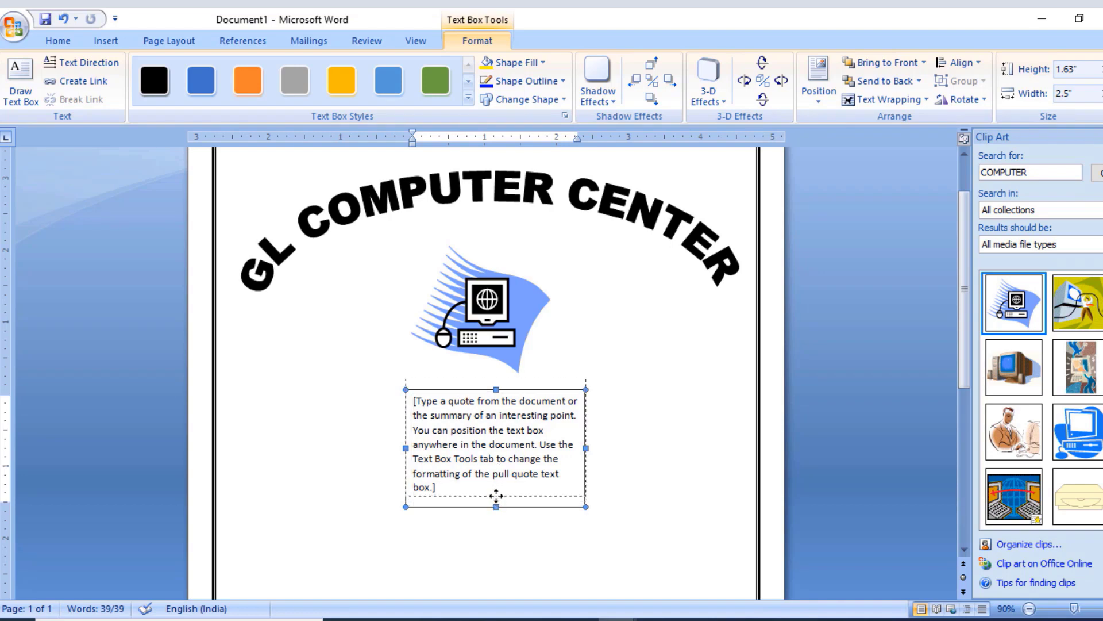
drag(496, 506, 503, 499)
Replace the box's placeholder text with 'SESSION : 2022-23'
click(498, 458)
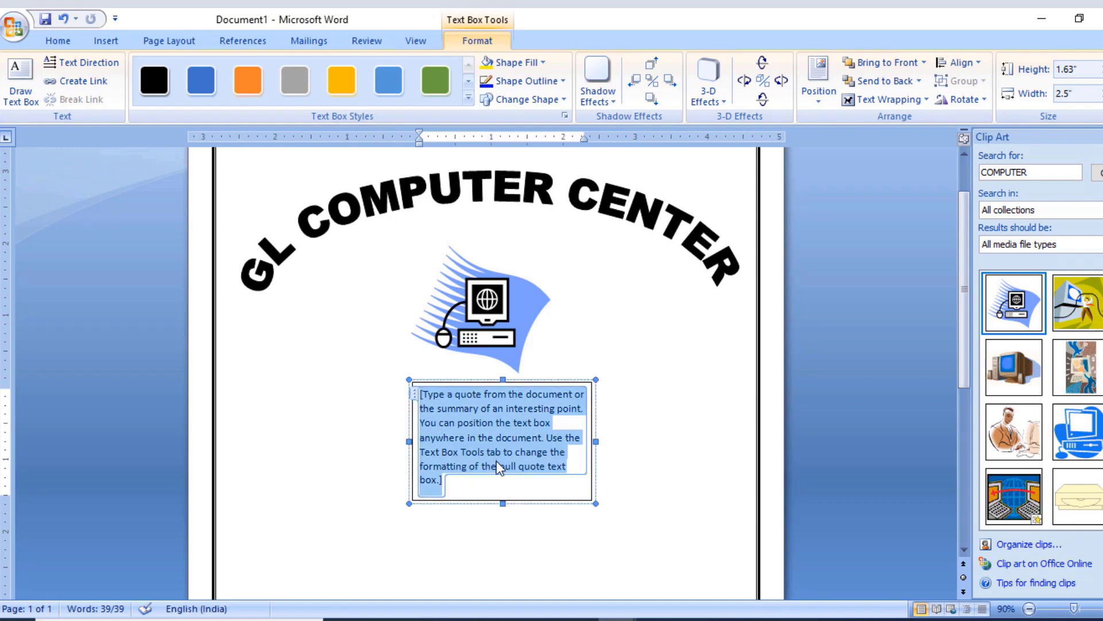
text(S)
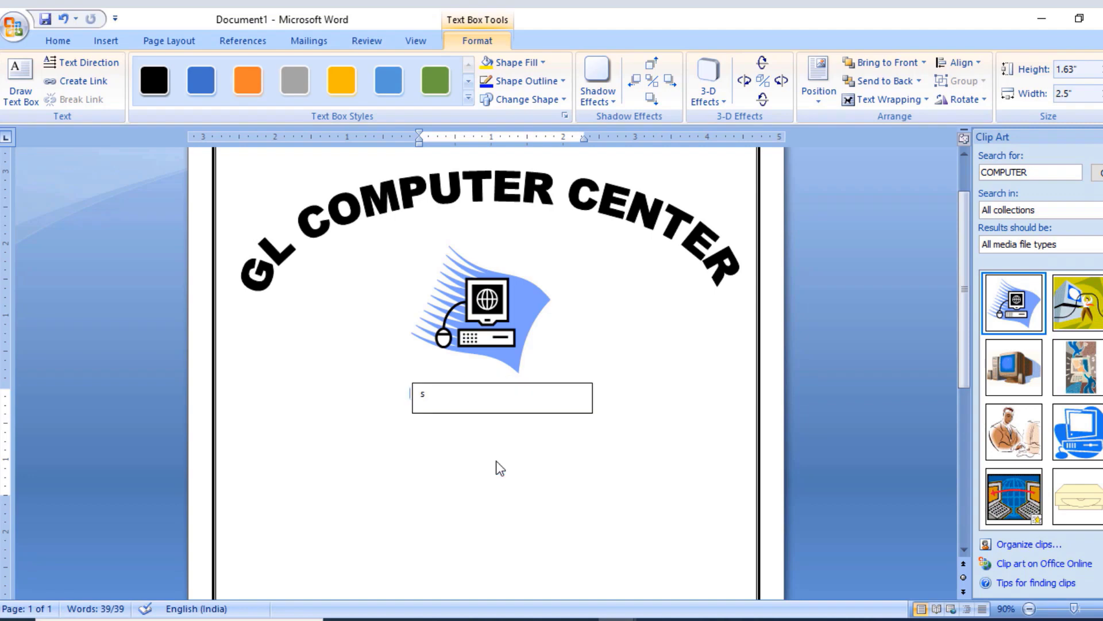
text(ESS)
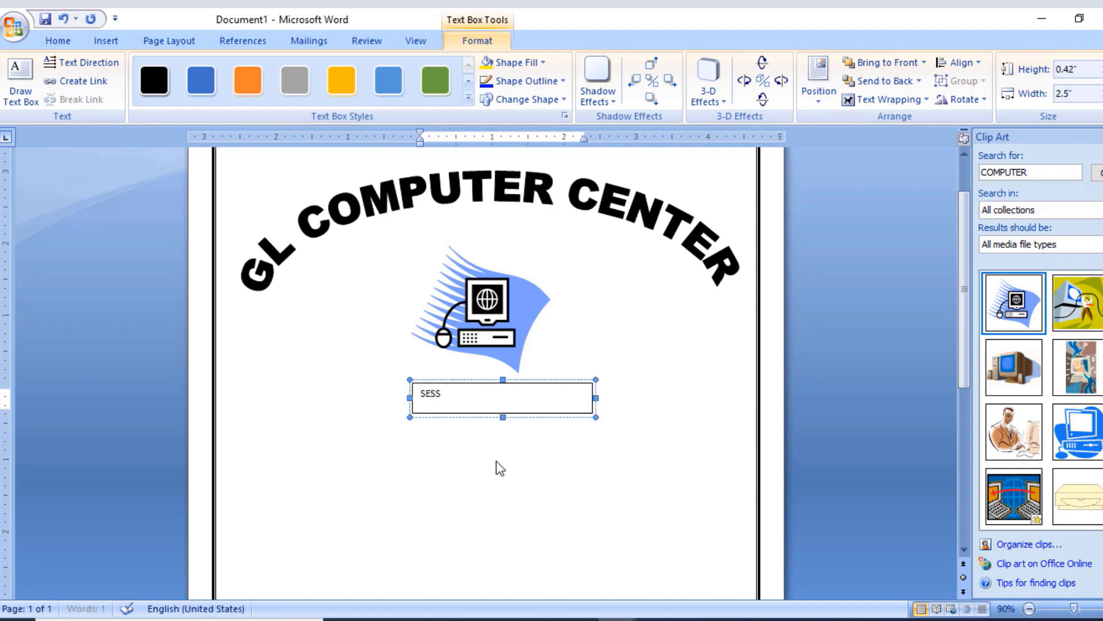
text(ION)
scroll(535, 445, up, 3)
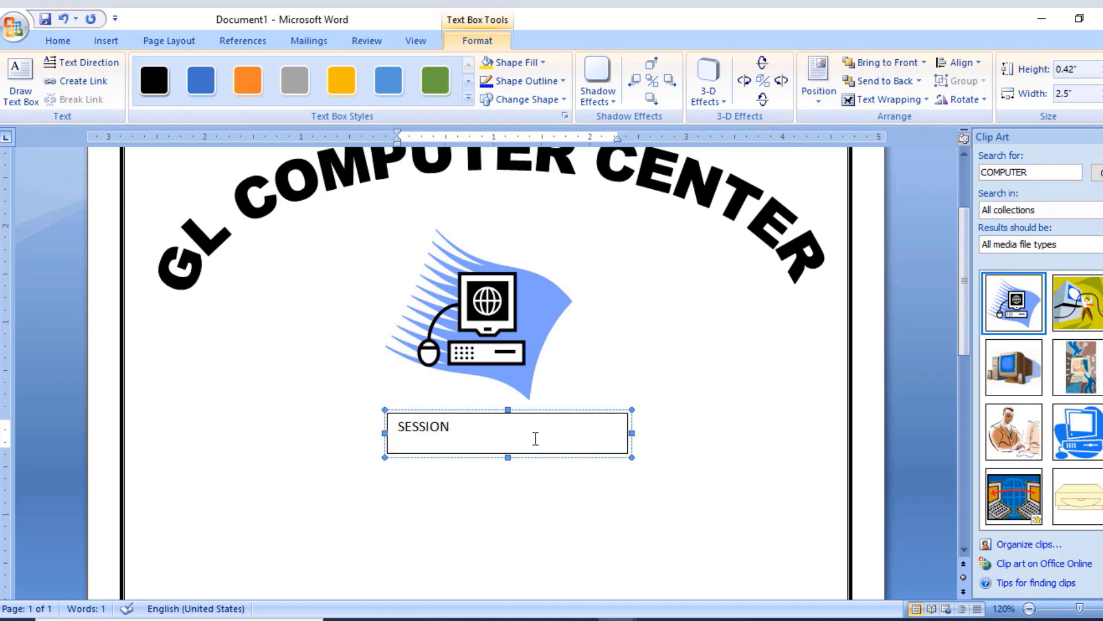
text( : 202)
text(2-23)
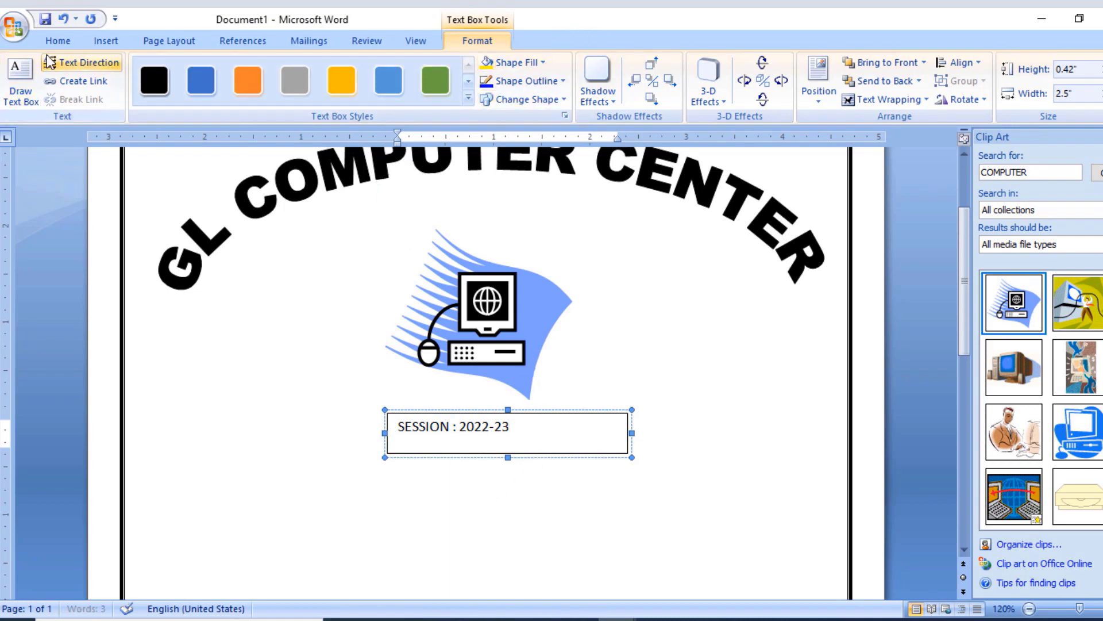
Center the session text and narrow the box from its right side to fit the line
click(57, 42)
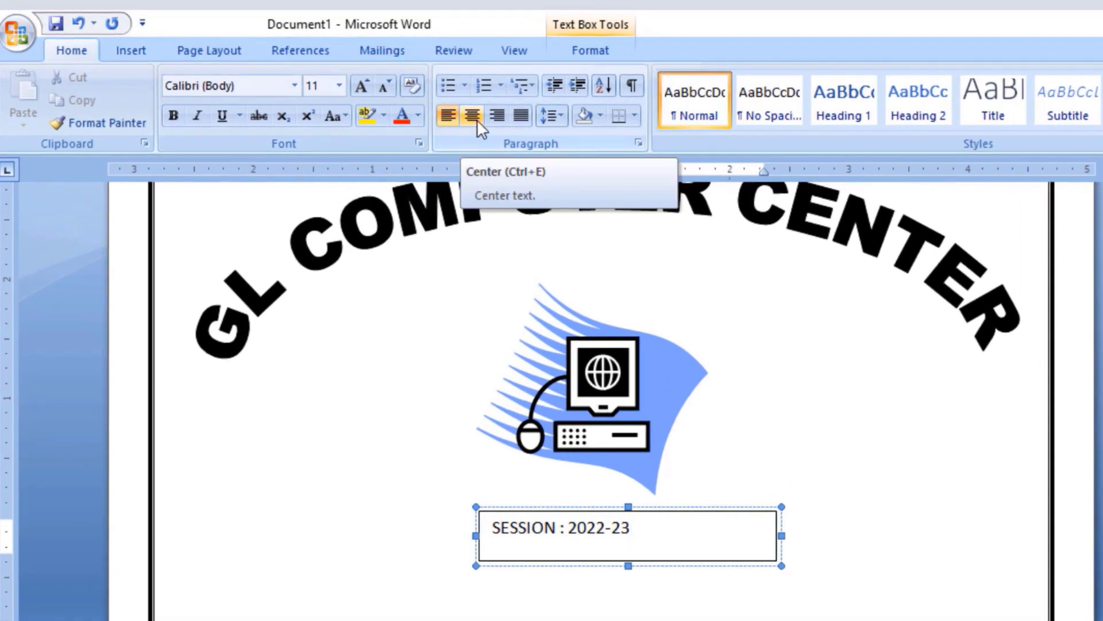
click(471, 113)
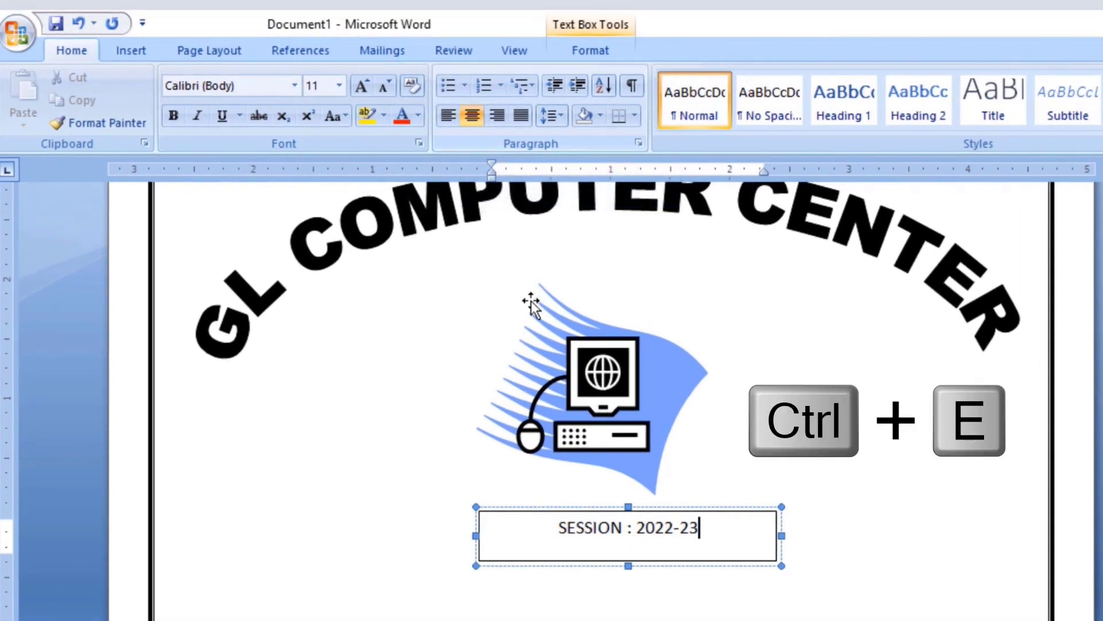
click(628, 560)
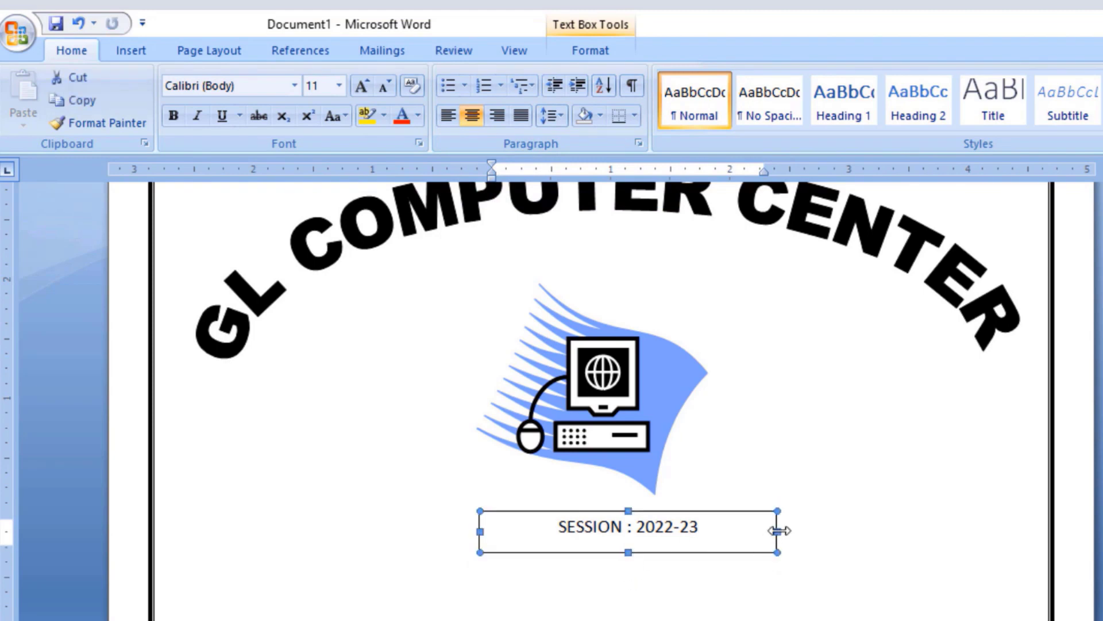
drag(778, 528, 740, 529)
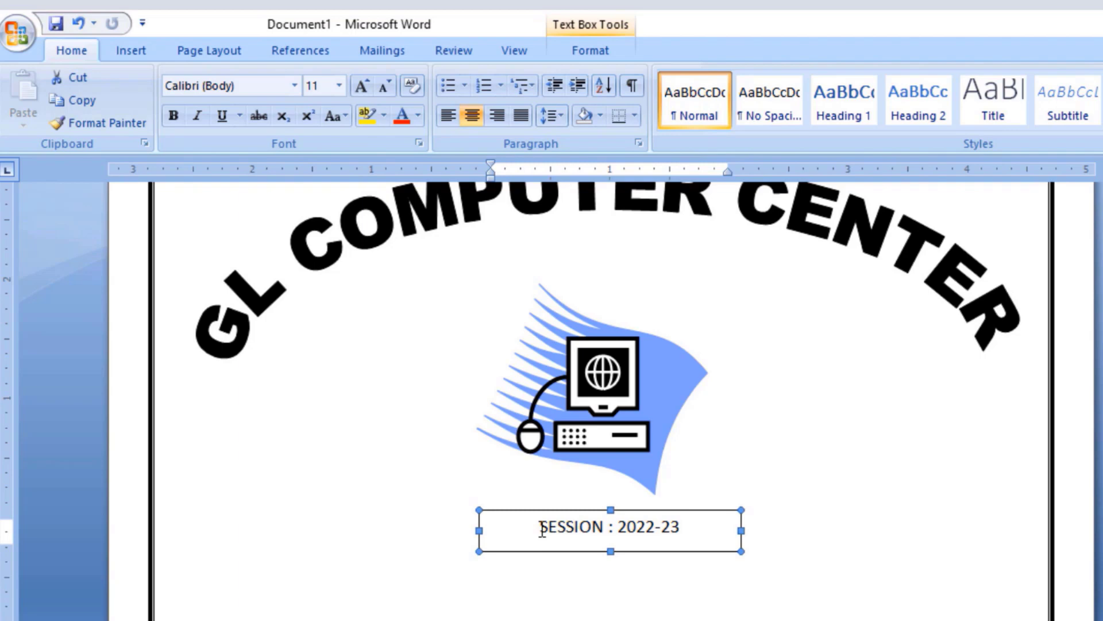
drag(541, 527, 690, 532)
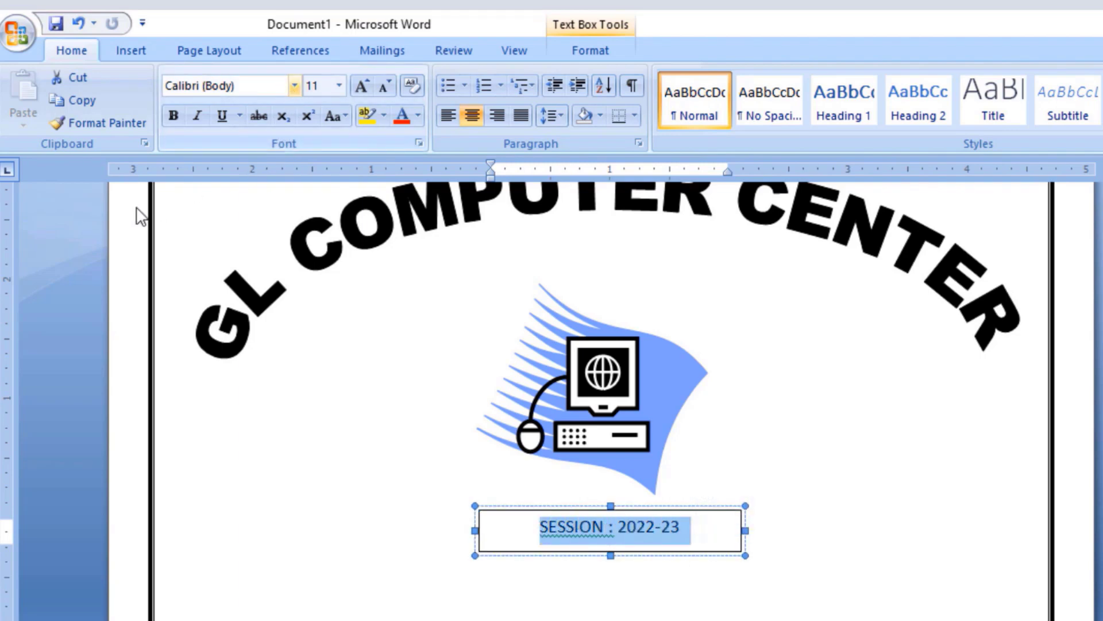
Format the 'SESSION : 2022-23' text as bold, 14 pt Monotype Corsiva
key(ctrl+shift+f)
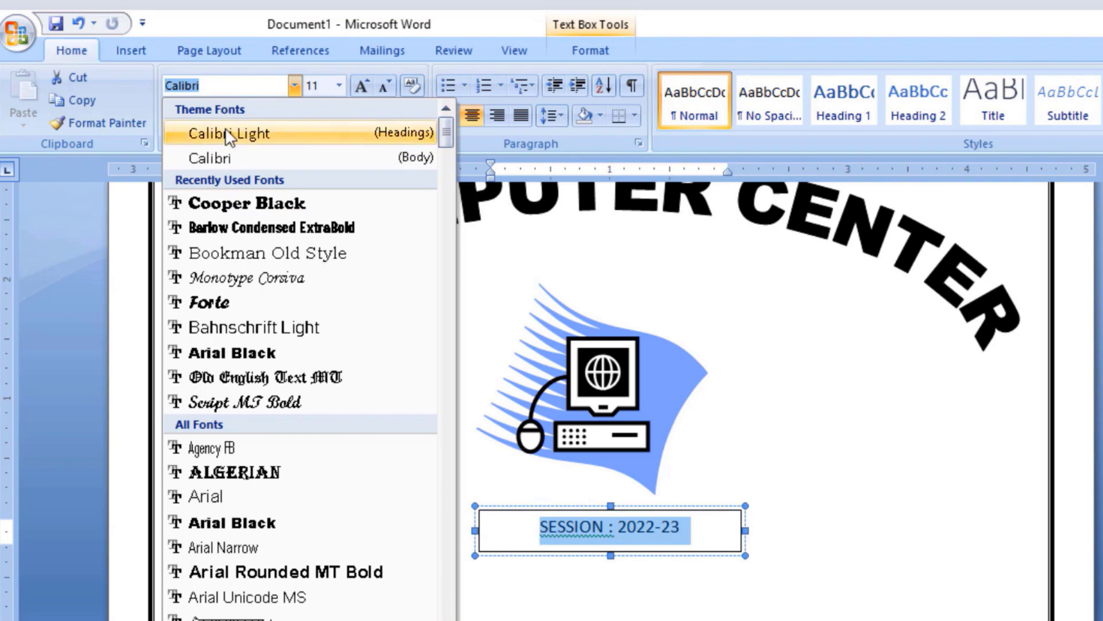
click(262, 278)
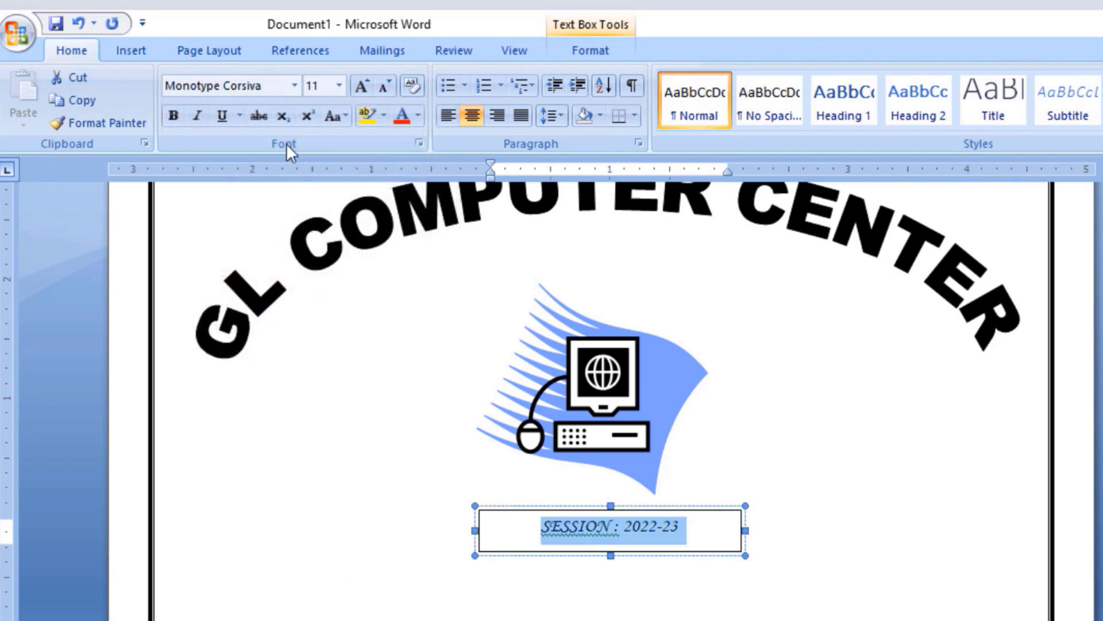
click(340, 85)
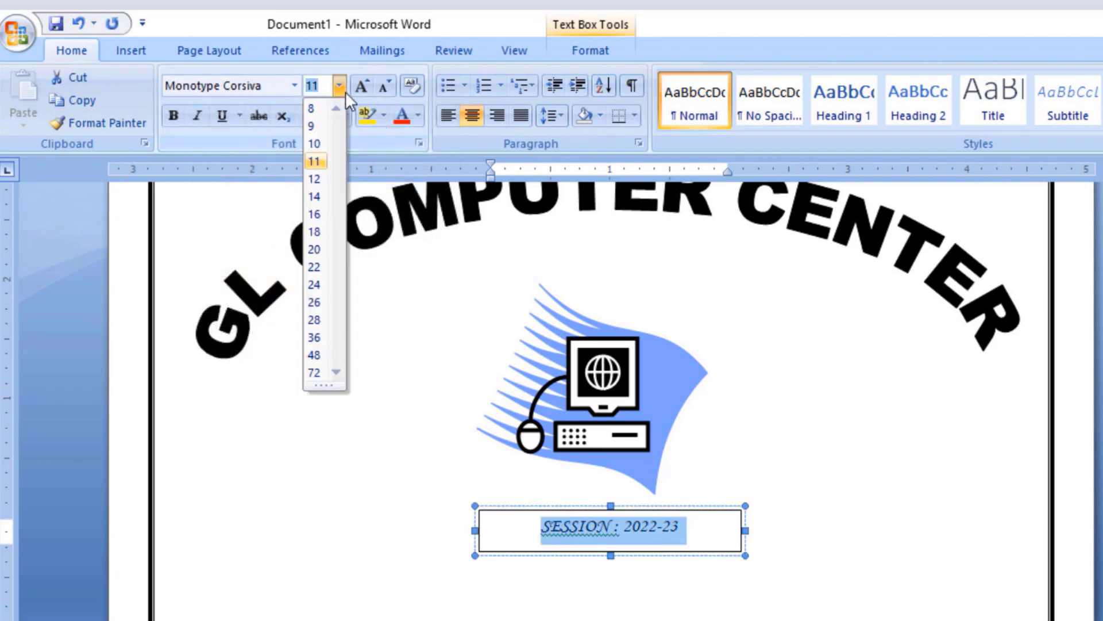
click(315, 196)
click(177, 119)
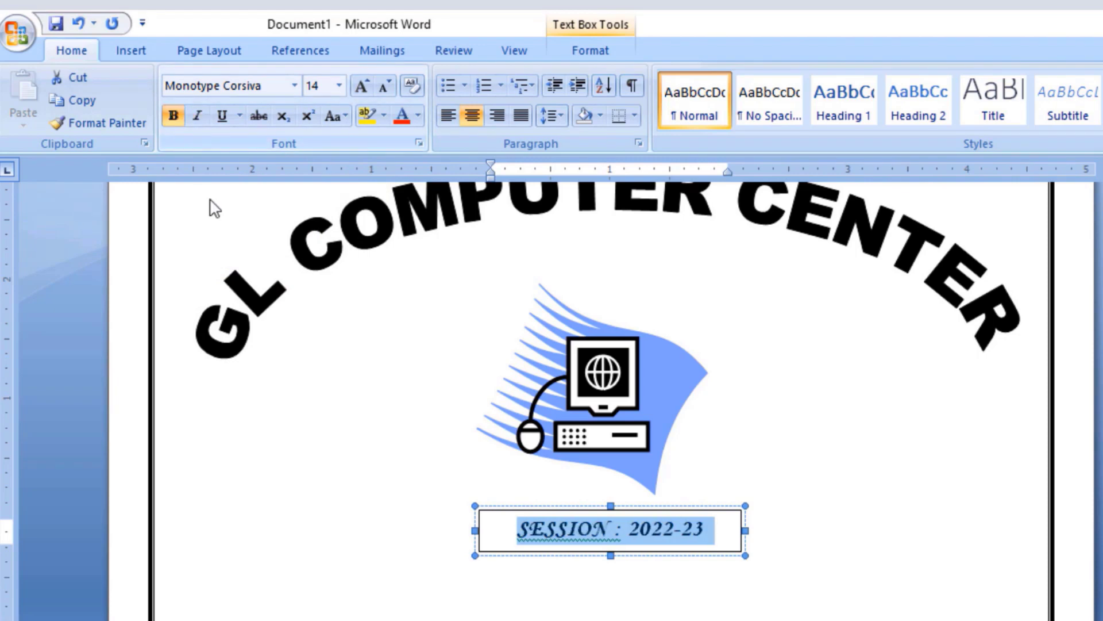
click(621, 596)
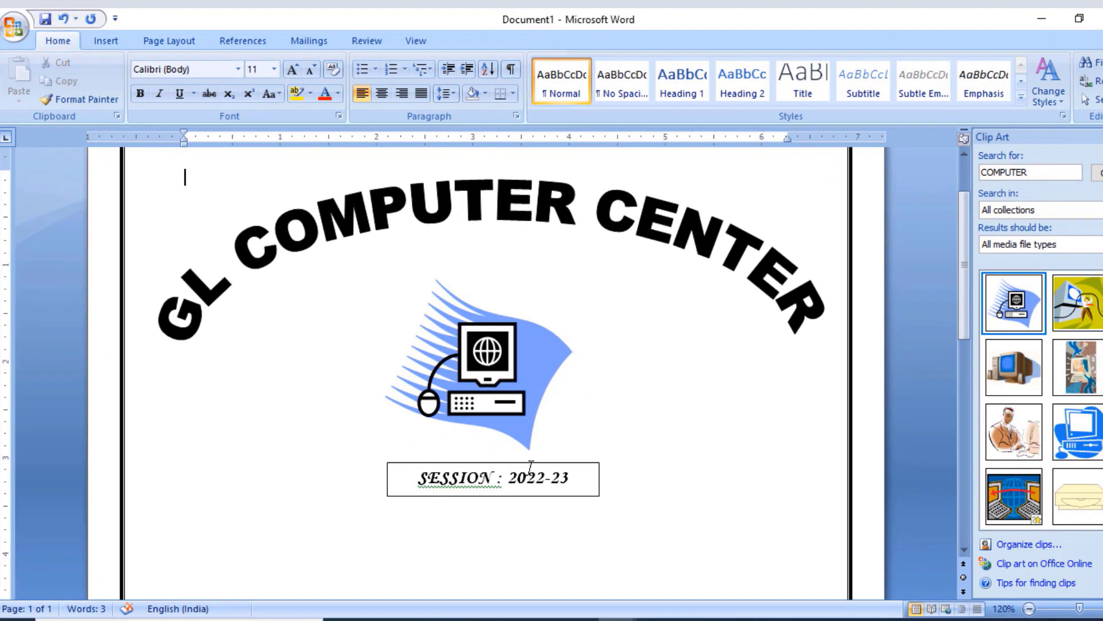
click(530, 463)
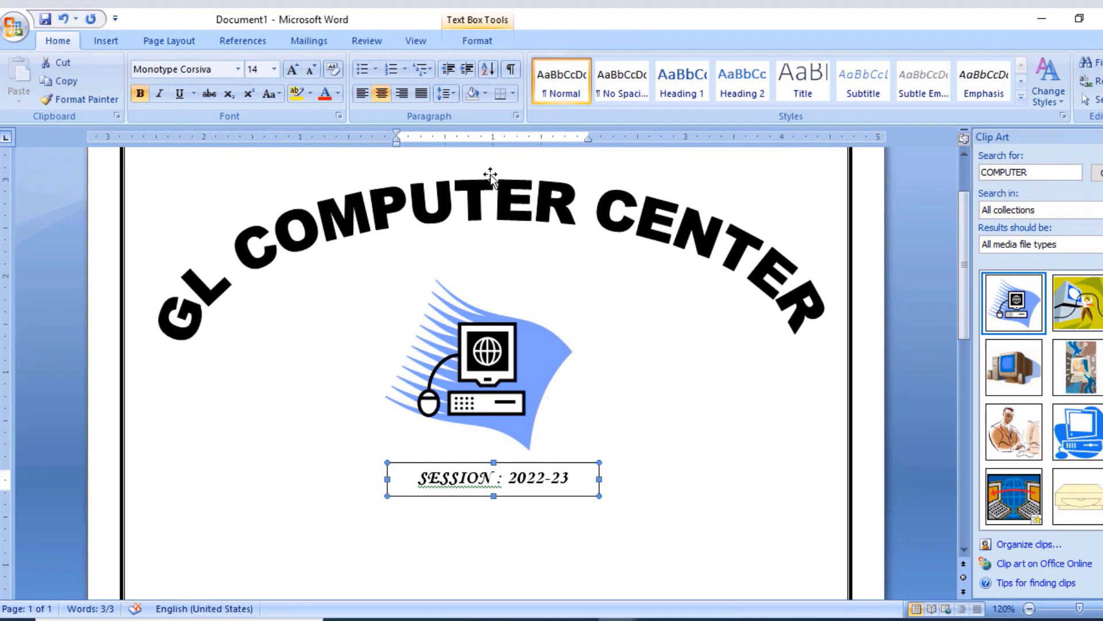
Apply the gold/orange gradient text box style to the session box and nudge it slightly down
click(463, 53)
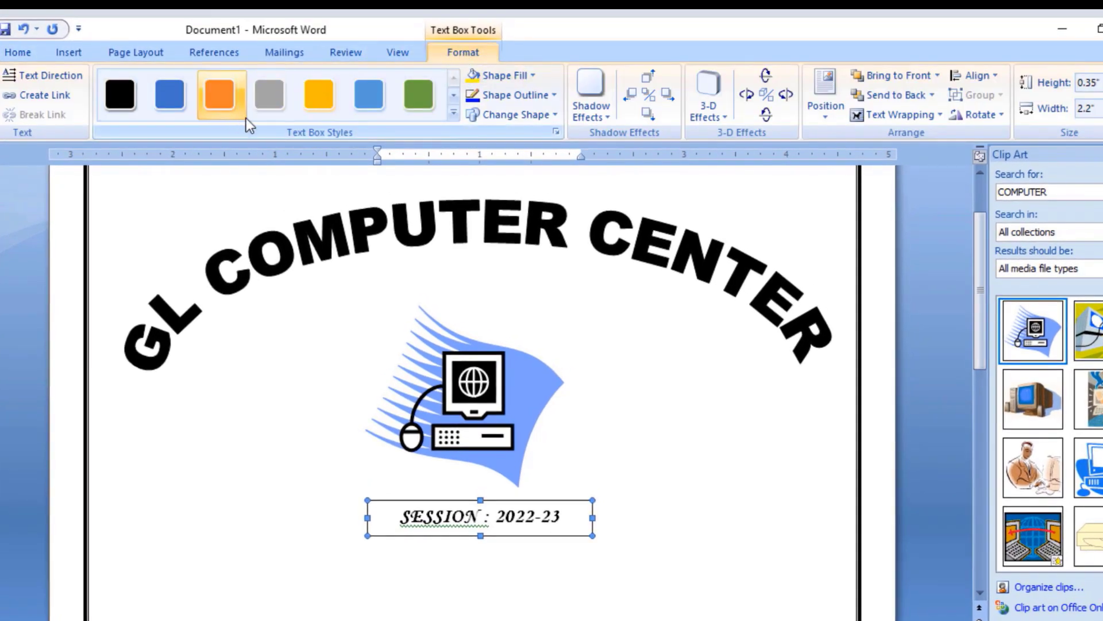
click(453, 115)
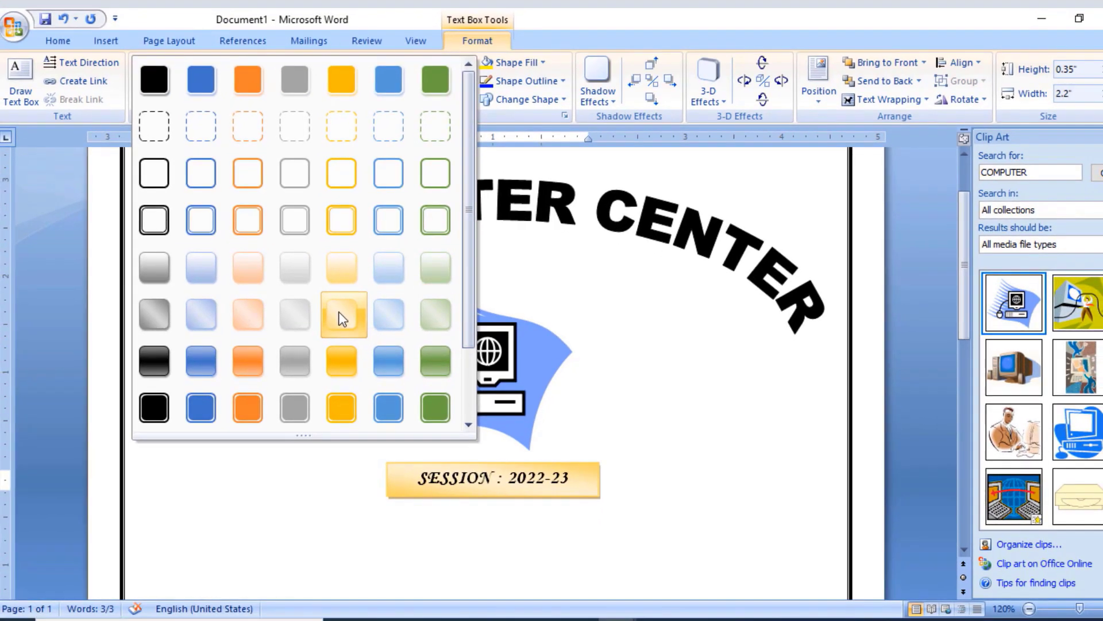
click(339, 312)
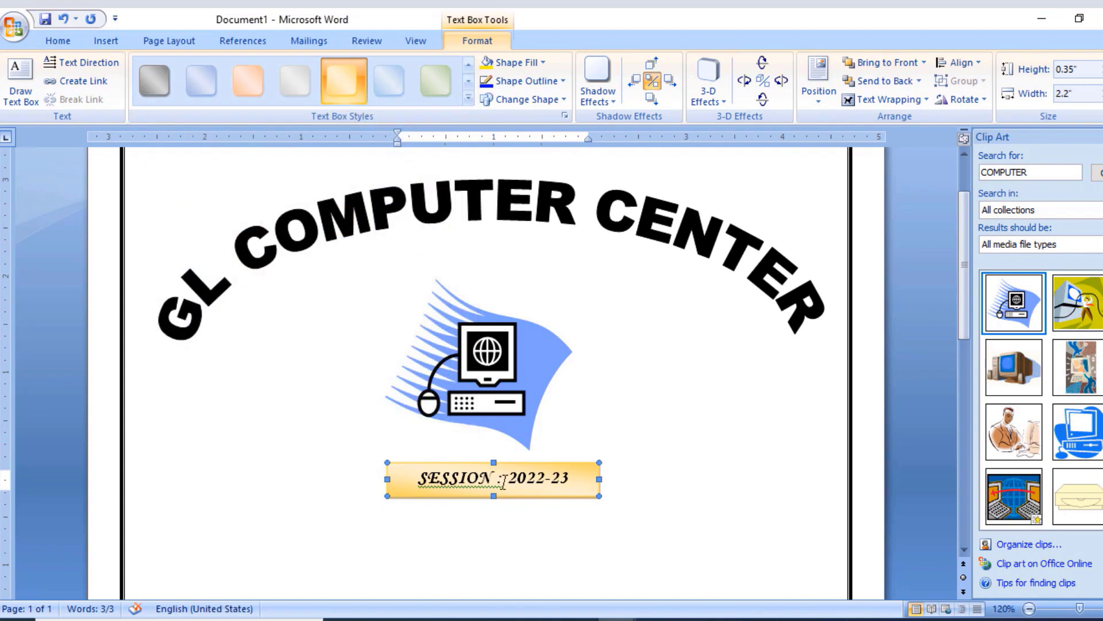
key(Down)
key(Down)
key(Down)
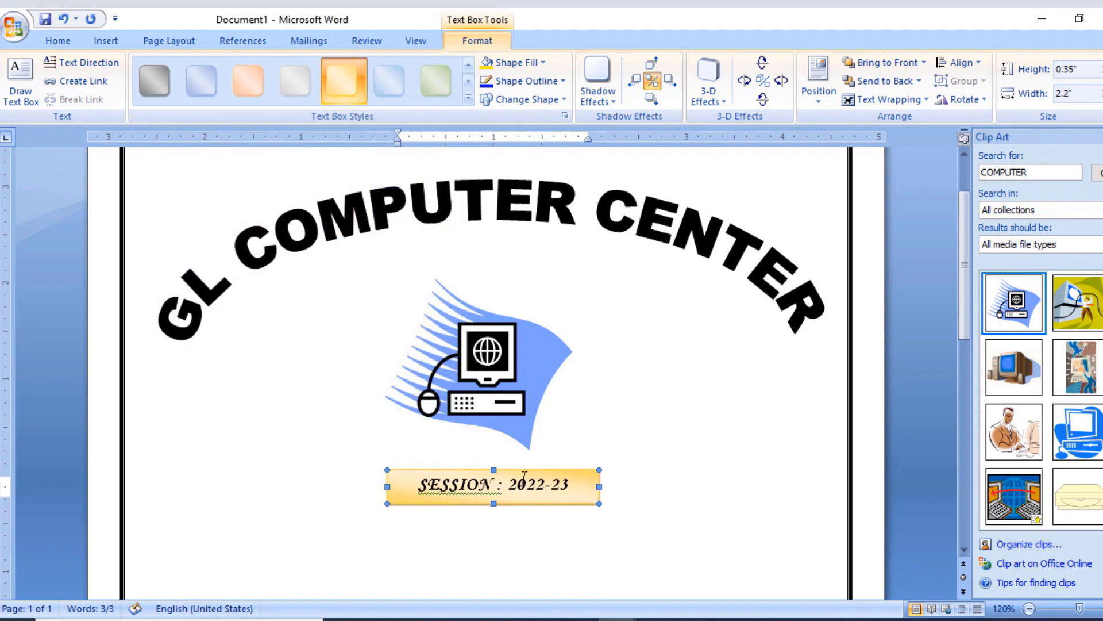
key(Down)
key(Down)
key(Down)
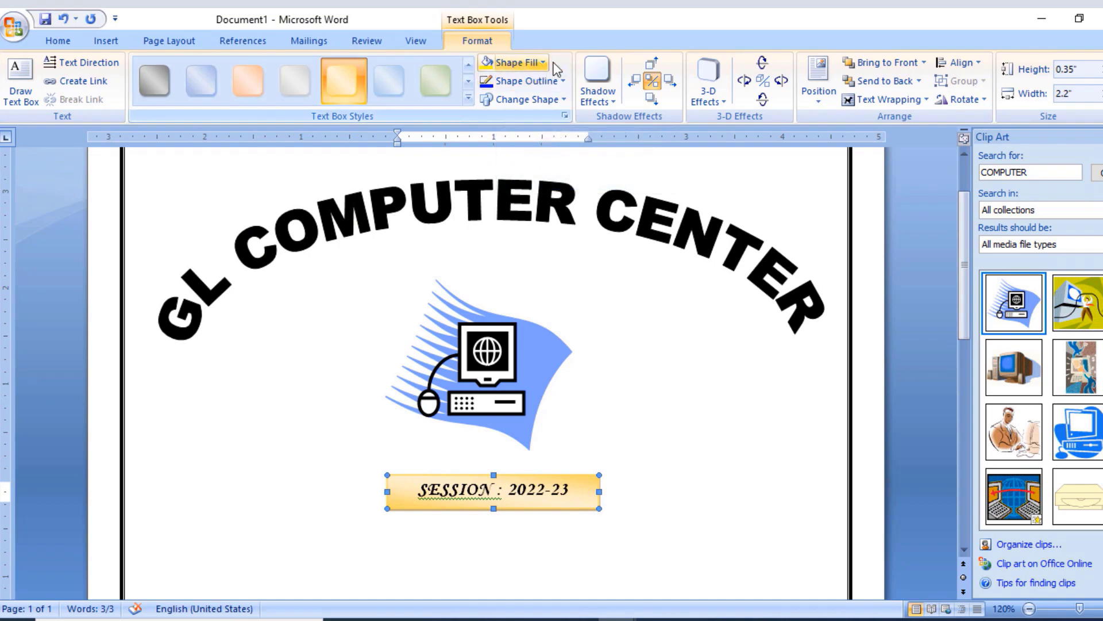
click(467, 98)
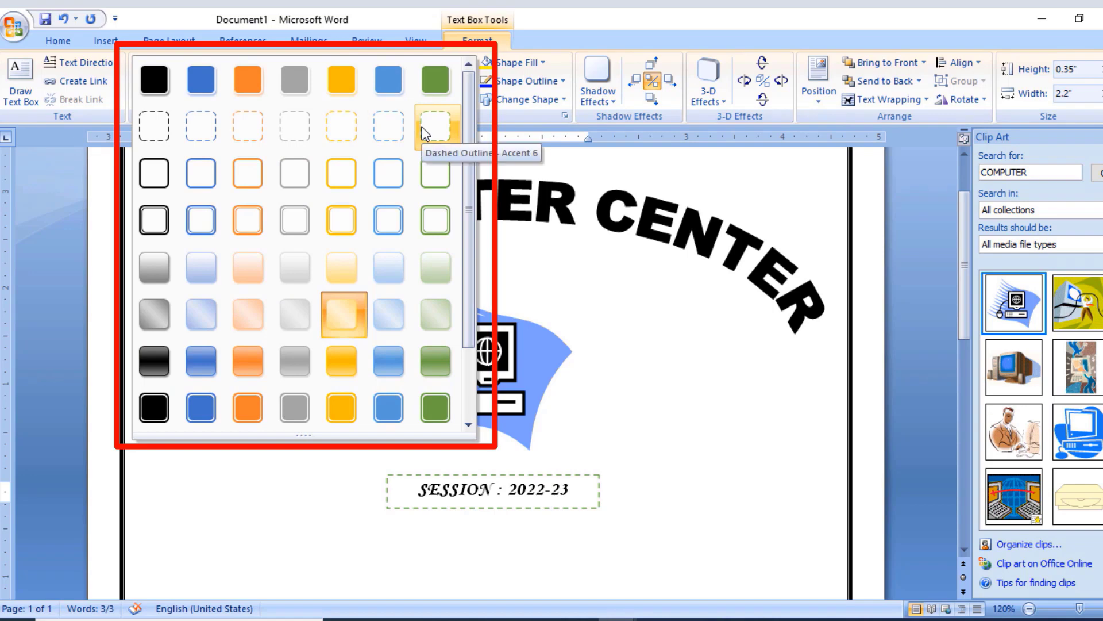
click(643, 280)
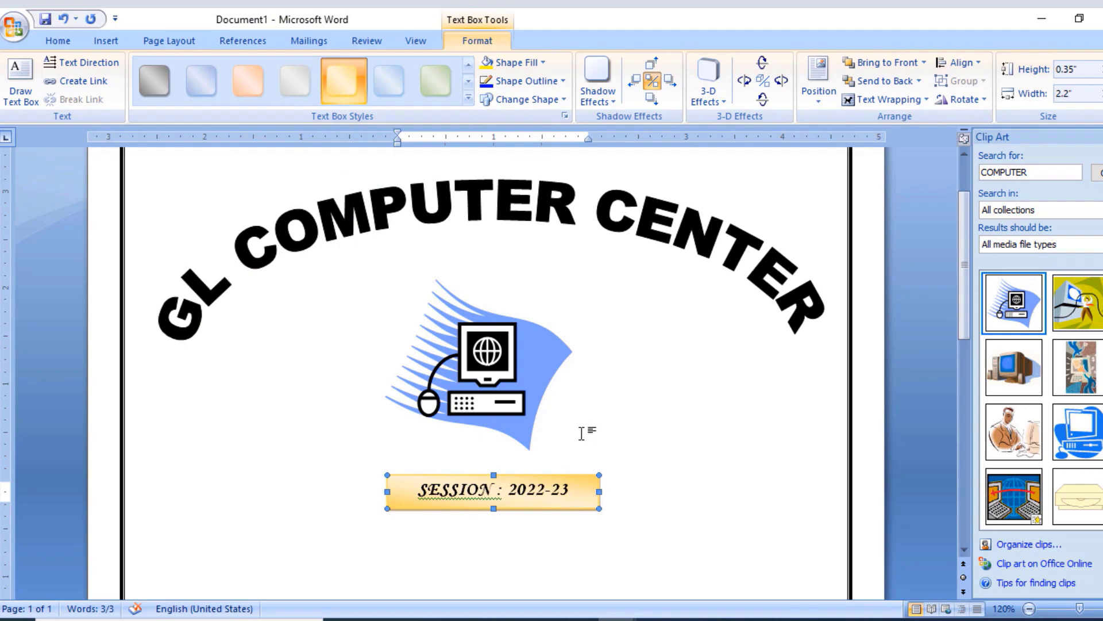
scroll(582, 432, down, 4)
click(534, 438)
scroll(535, 448, down, 3)
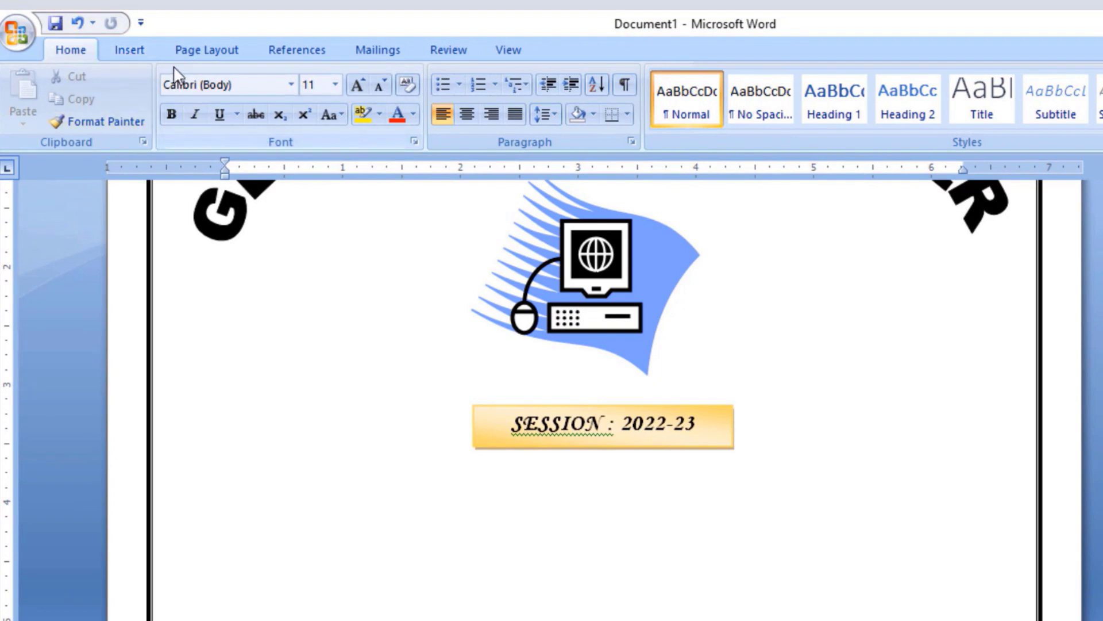
Insert another Simple Text Box and place it below the SESSION : 2022-23 banner
click(136, 54)
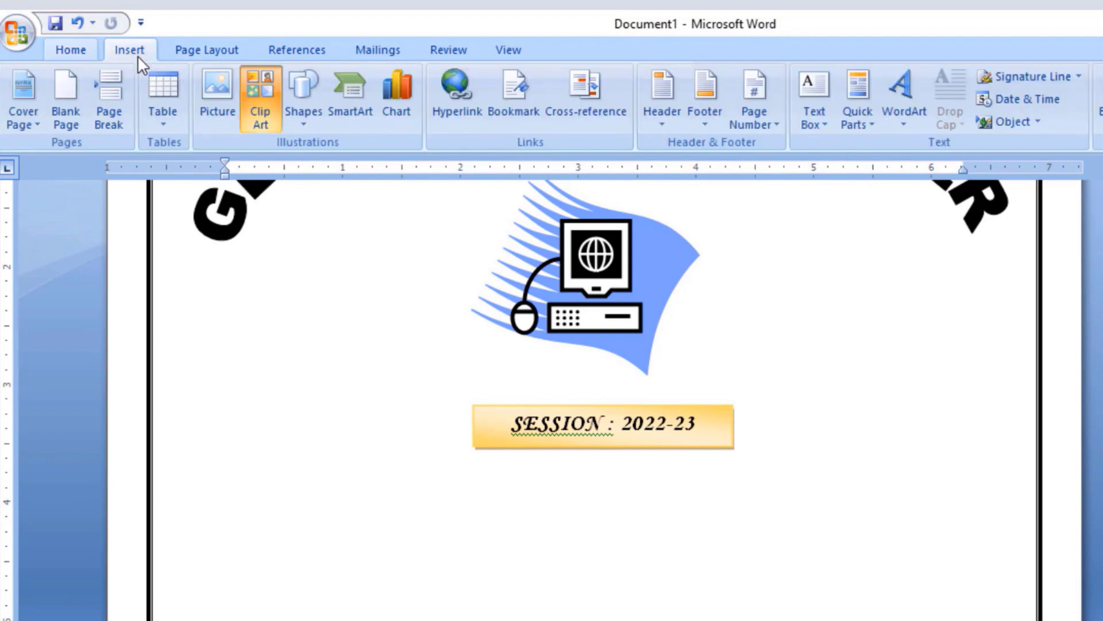
click(821, 97)
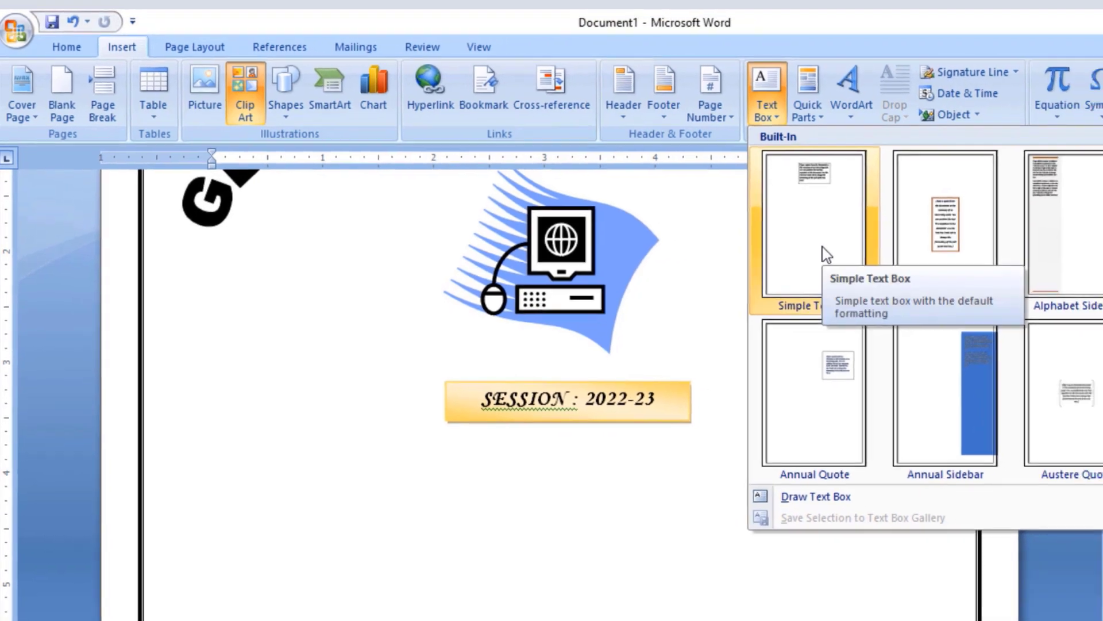
click(870, 251)
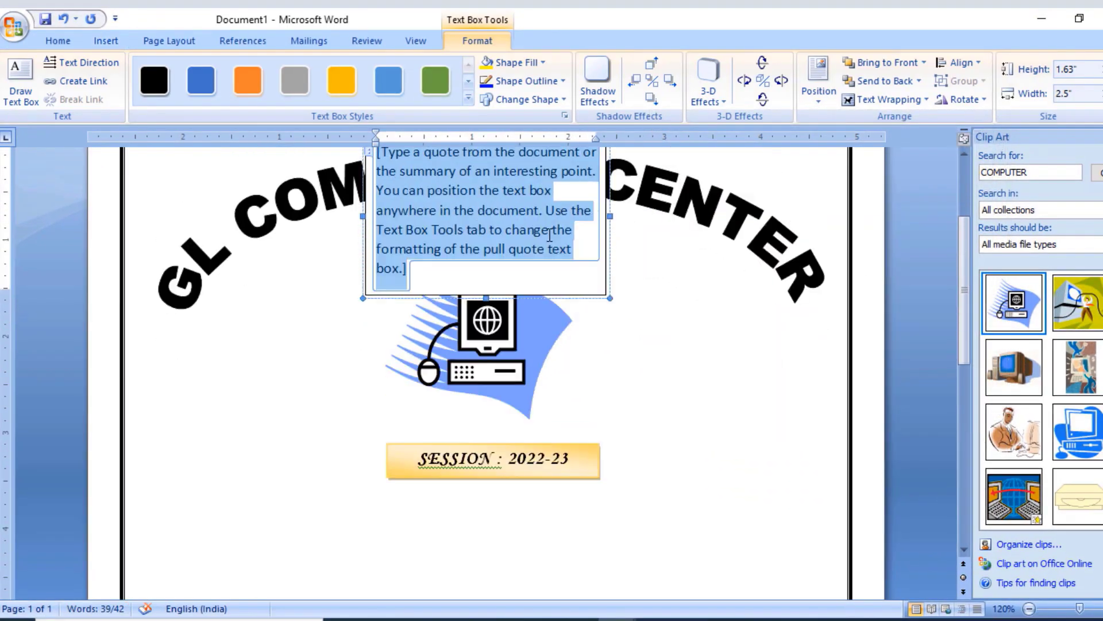
click(522, 181)
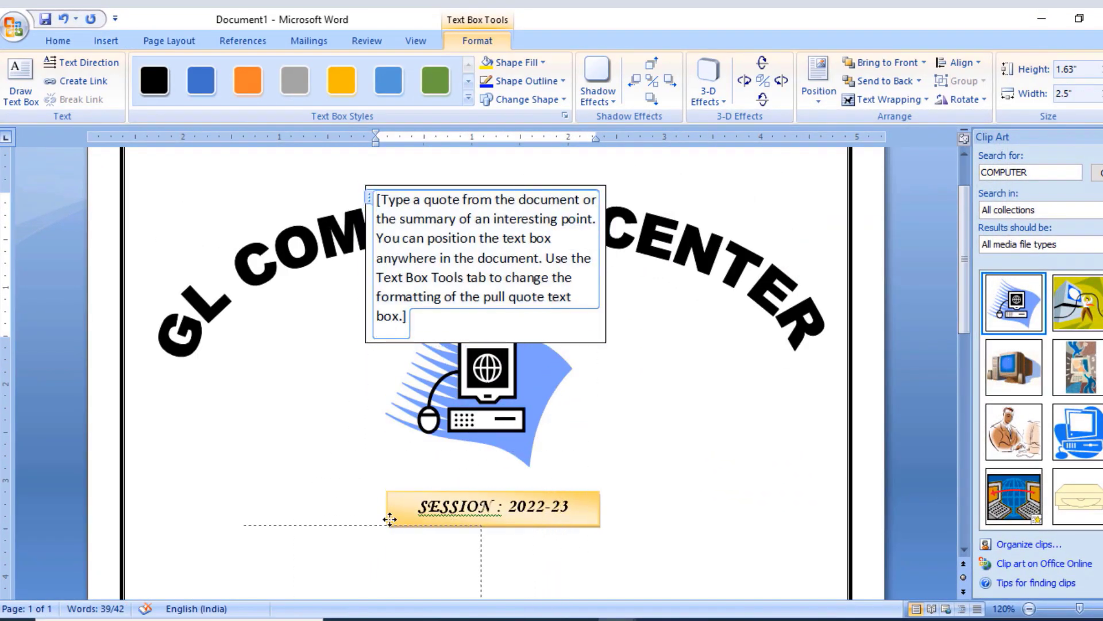
drag(480, 468, 368, 555)
Enlarge the new box across the page width to about 6.08" by 3.09"
scroll(379, 460, down, 2)
scroll(379, 458, down, 3)
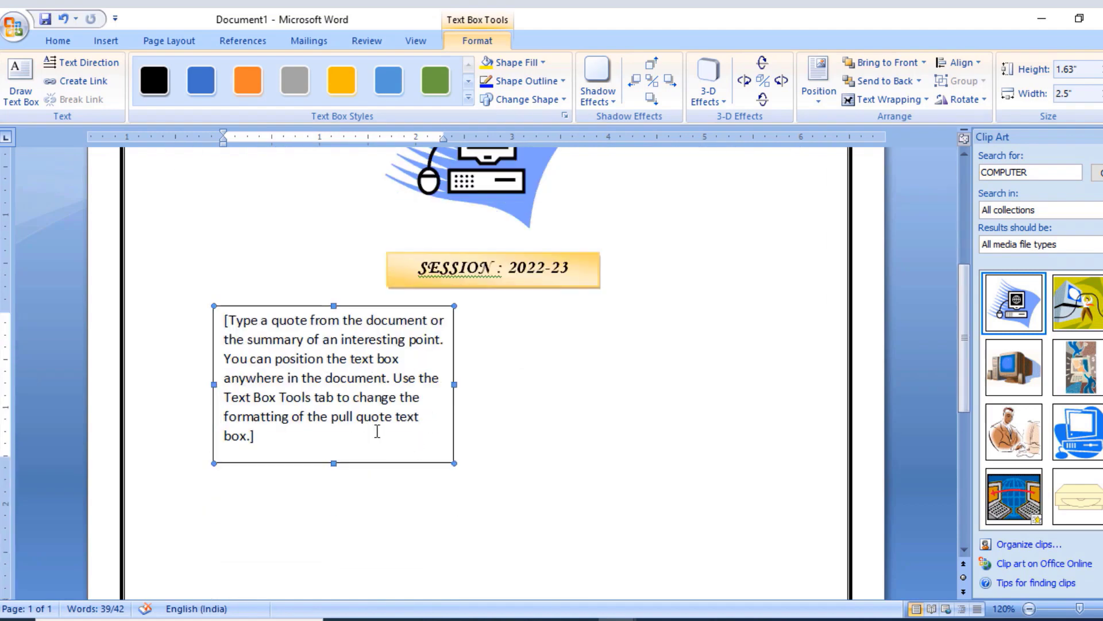
scroll(377, 431, down, 3)
drag(455, 320, 799, 460)
scroll(801, 454, up, 3)
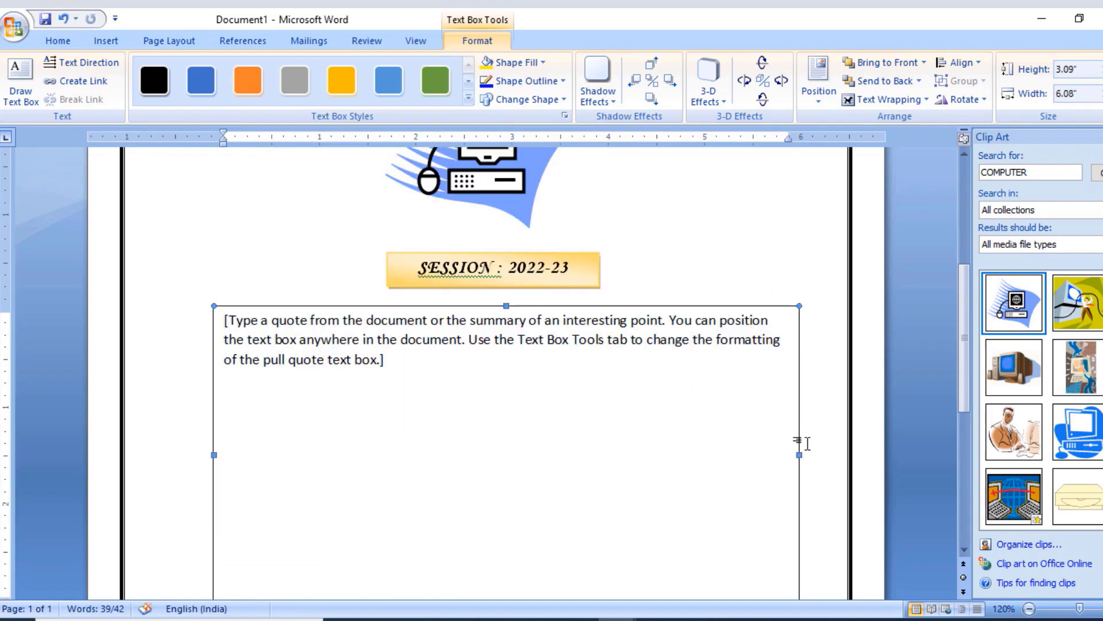
scroll(801, 443, up, 3)
scroll(801, 434, down, 3)
scroll(802, 434, down, 3)
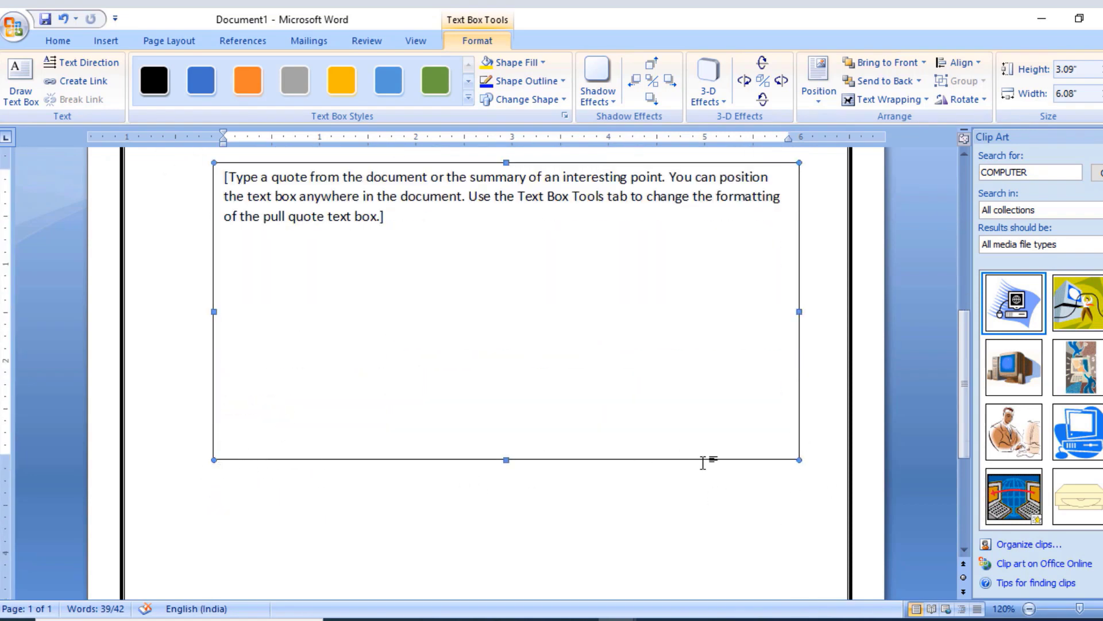
scroll(807, 460, up, 5)
scroll(805, 380, up, 1)
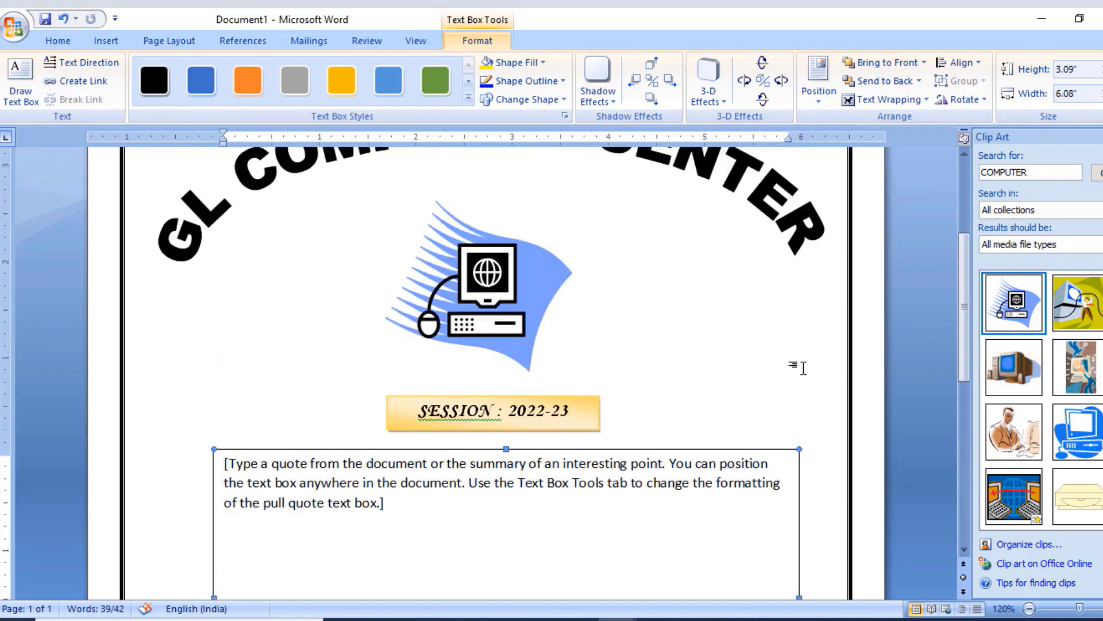
scroll(800, 365, up, 1)
scroll(798, 364, down, 5)
scroll(791, 362, down, 1)
scroll(665, 301, down, 1)
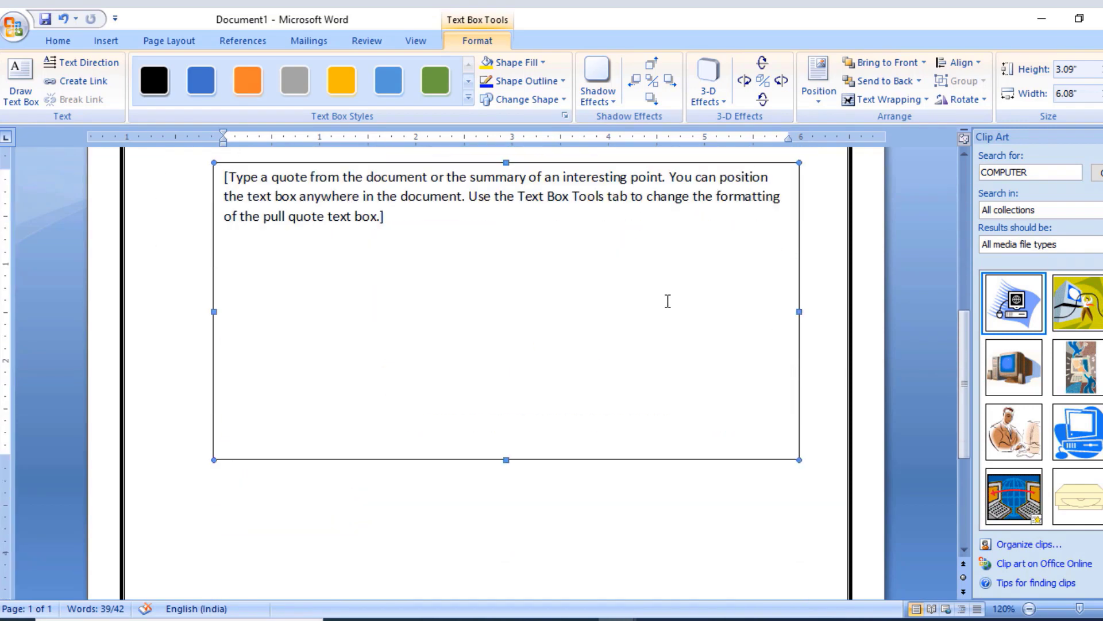
scroll(575, 322, up, 2)
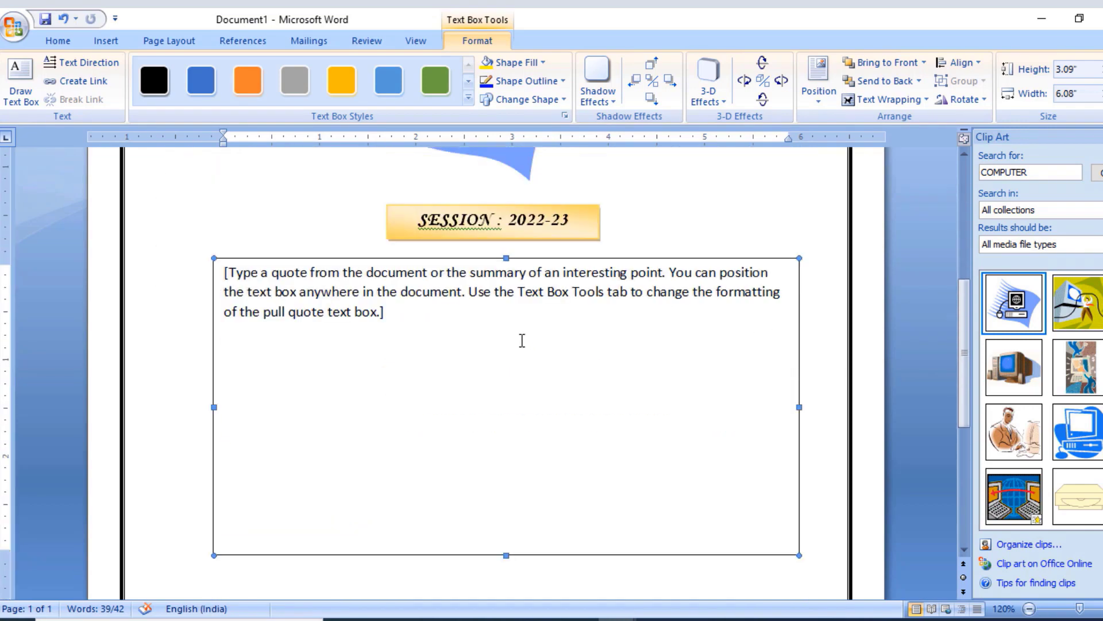
Delete the placeholder text and set the box to center alignment
click(423, 309)
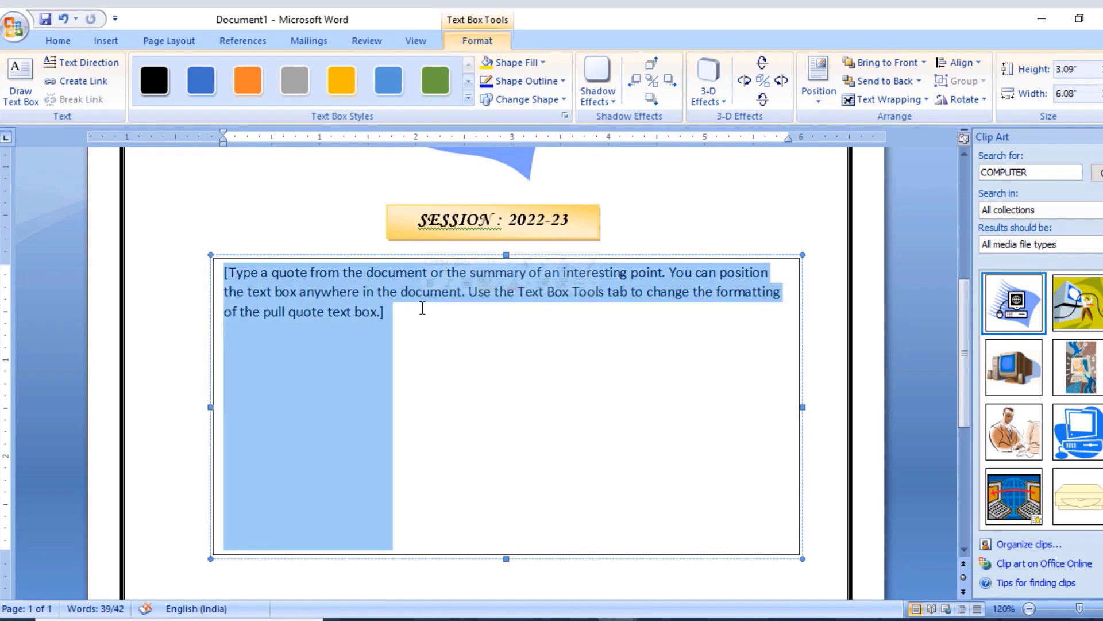
key(Delete)
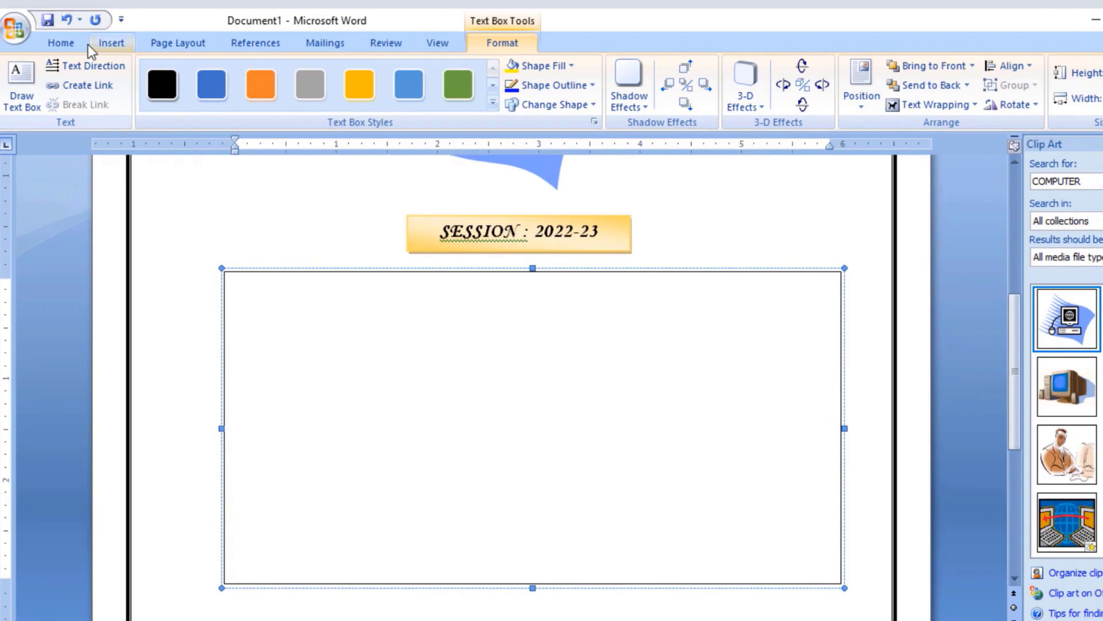
click(60, 41)
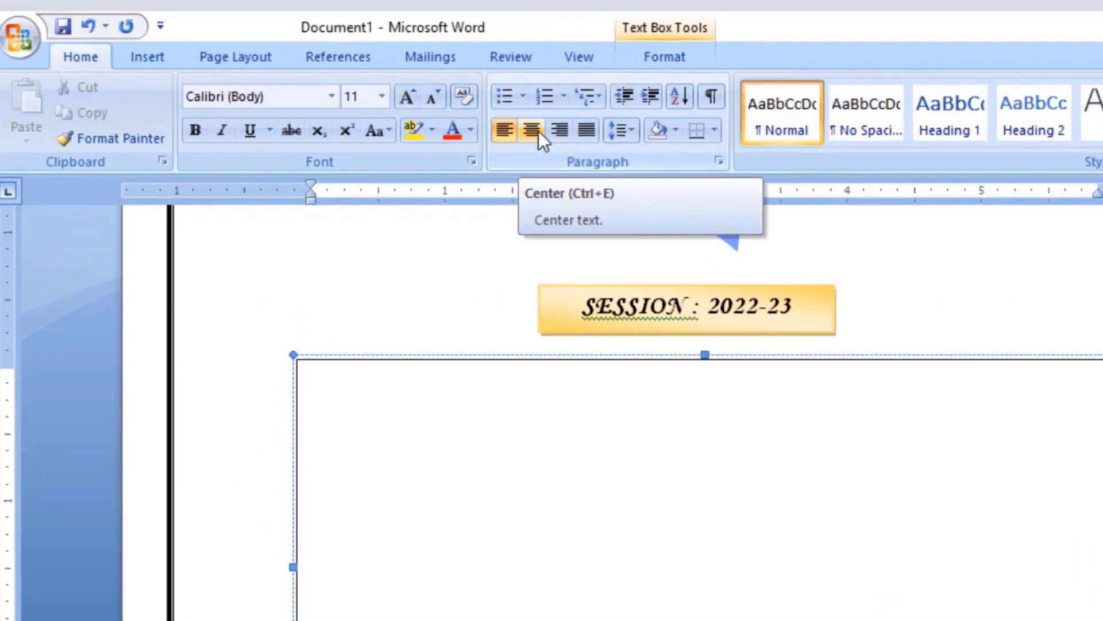
click(530, 130)
text(P)
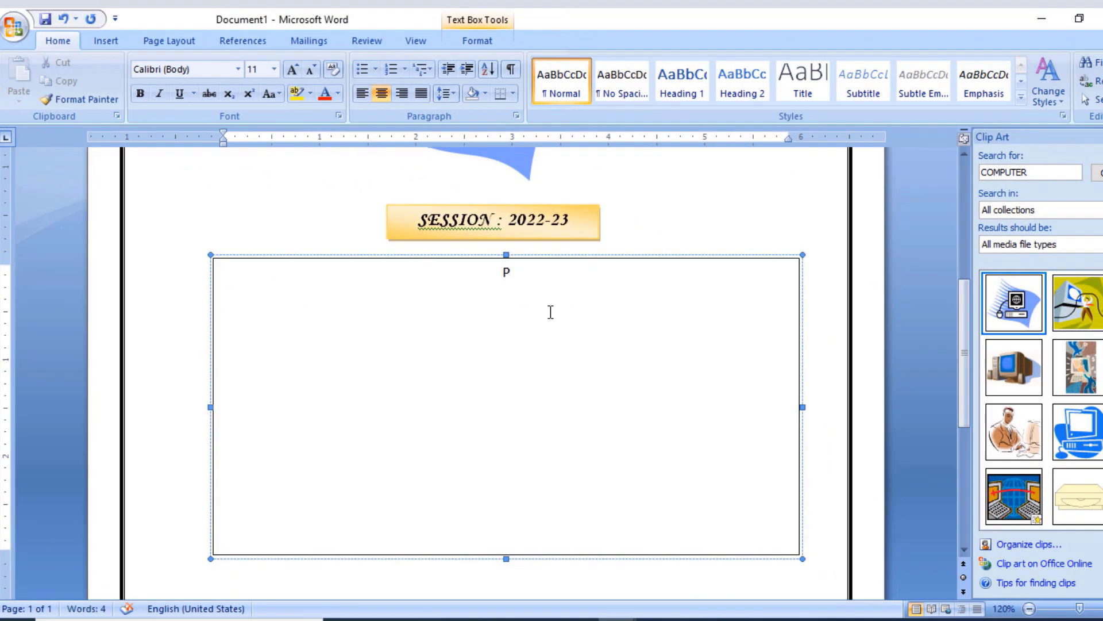
Type 'PROJECT REPORT', 'ON' and '"FUNDAMENTALS OF COMPUTERS"' on separate lines
text(ROJECT)
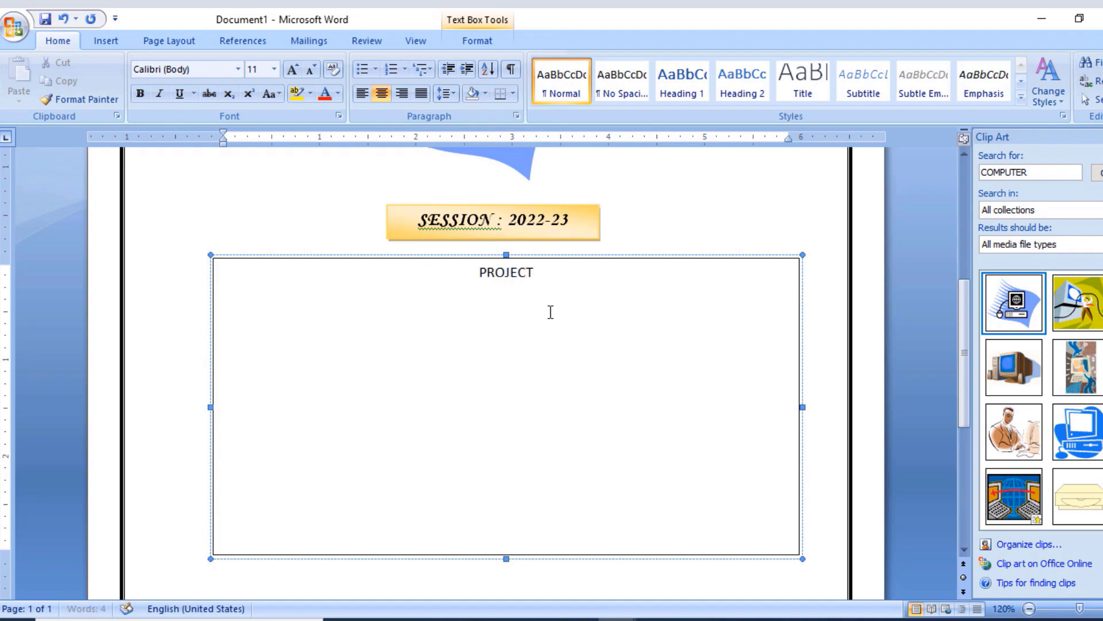
text( REPORT)
key(Return)
text(O)
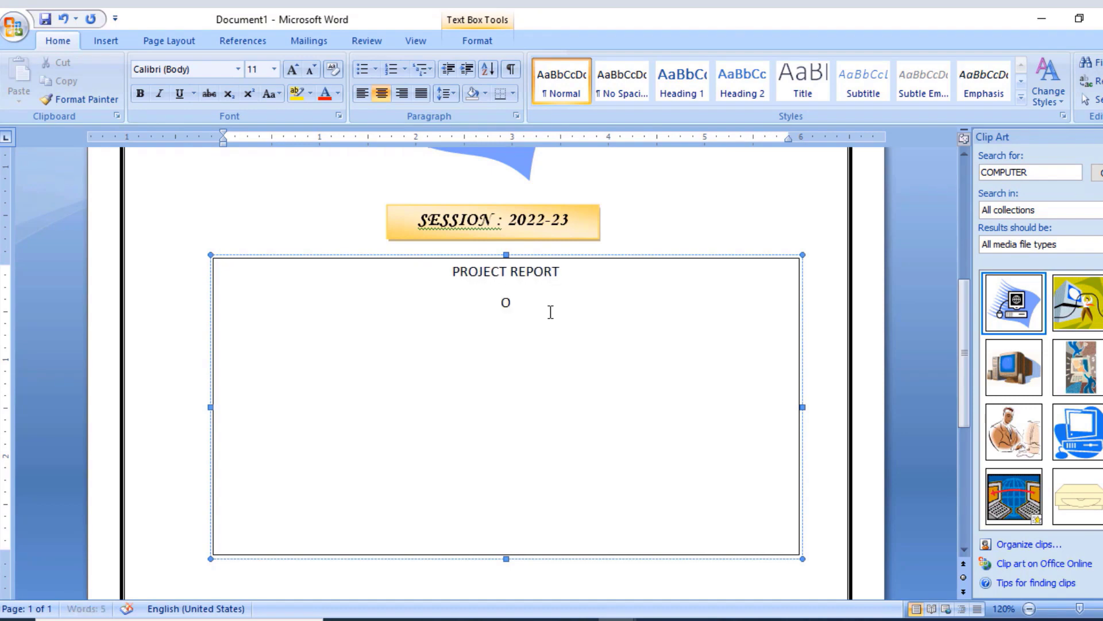
text(N)
key(Return)
text(FUNDA)
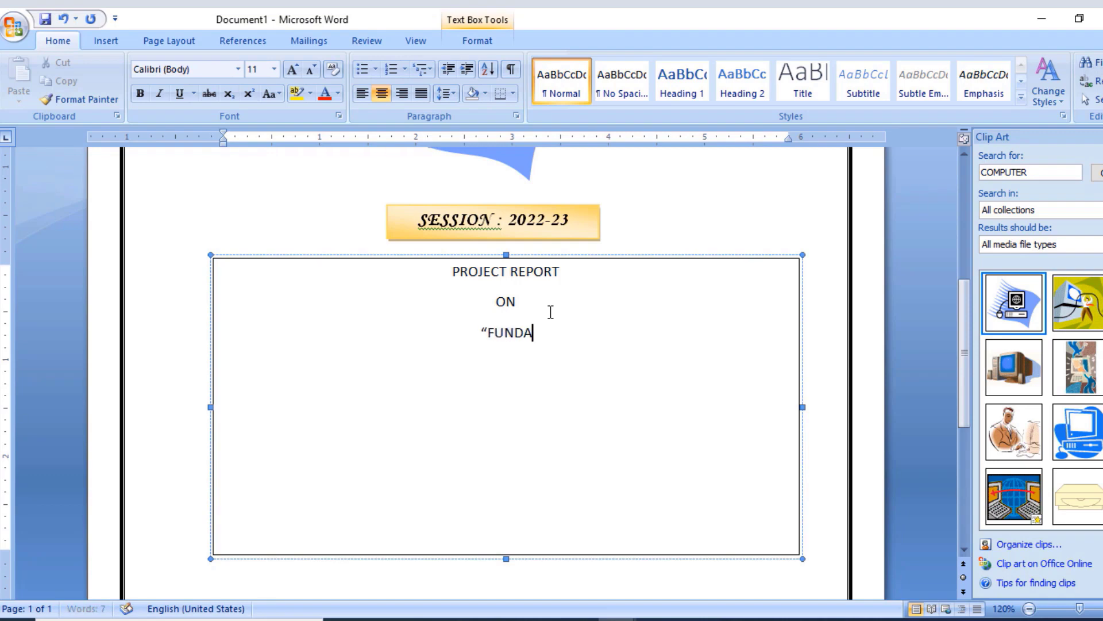
text(MENTS)
key(BackSpace)
key(BackSpace)
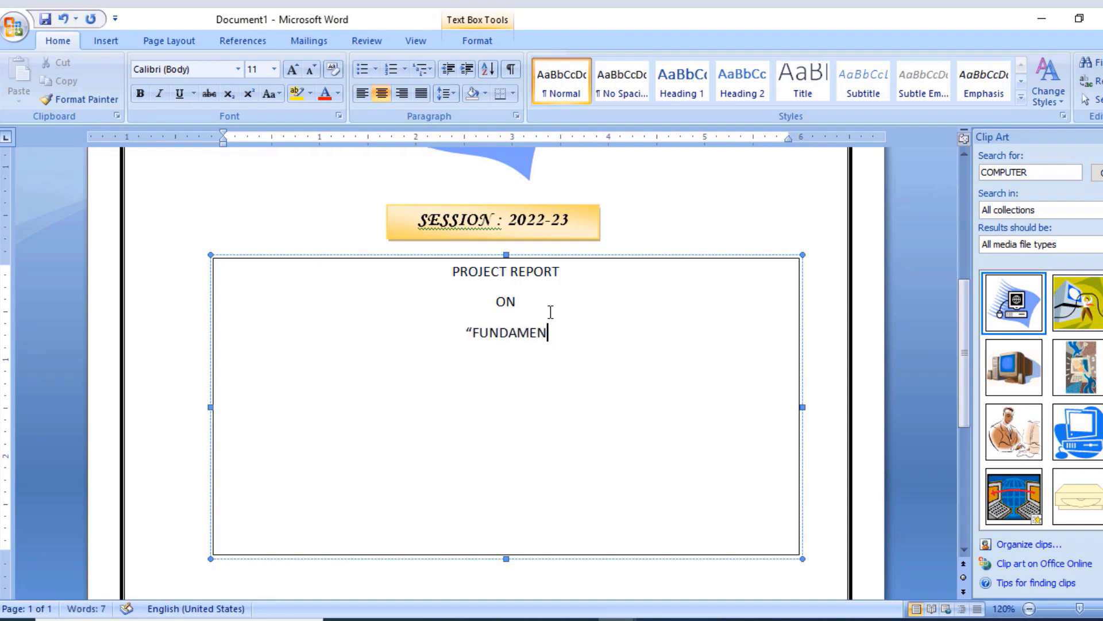
text(TALS OF COMPUT)
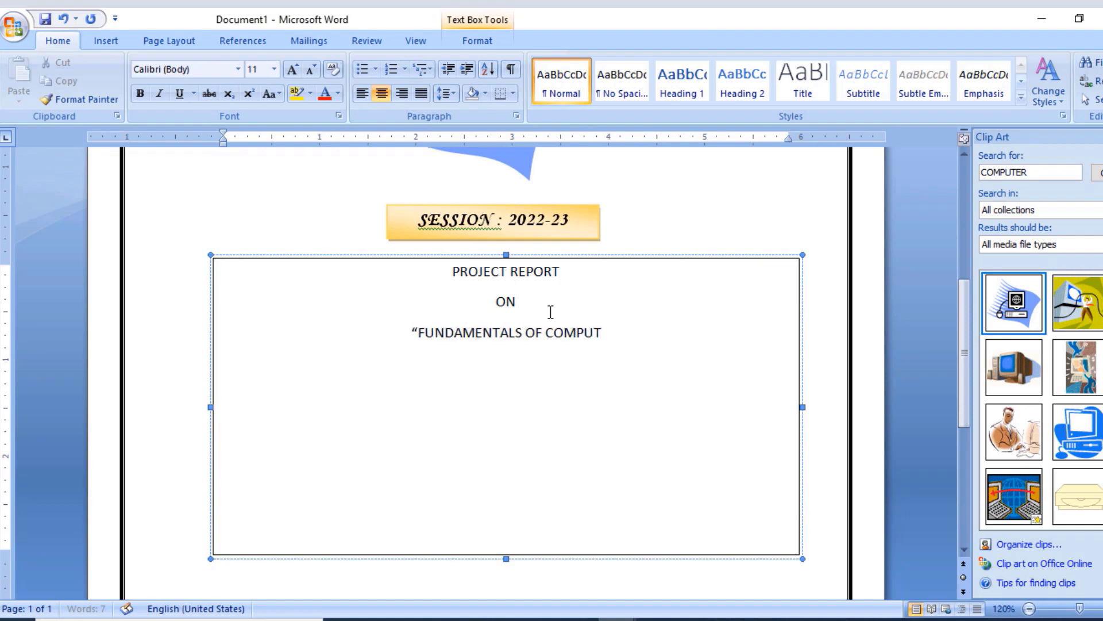
text(ERS)
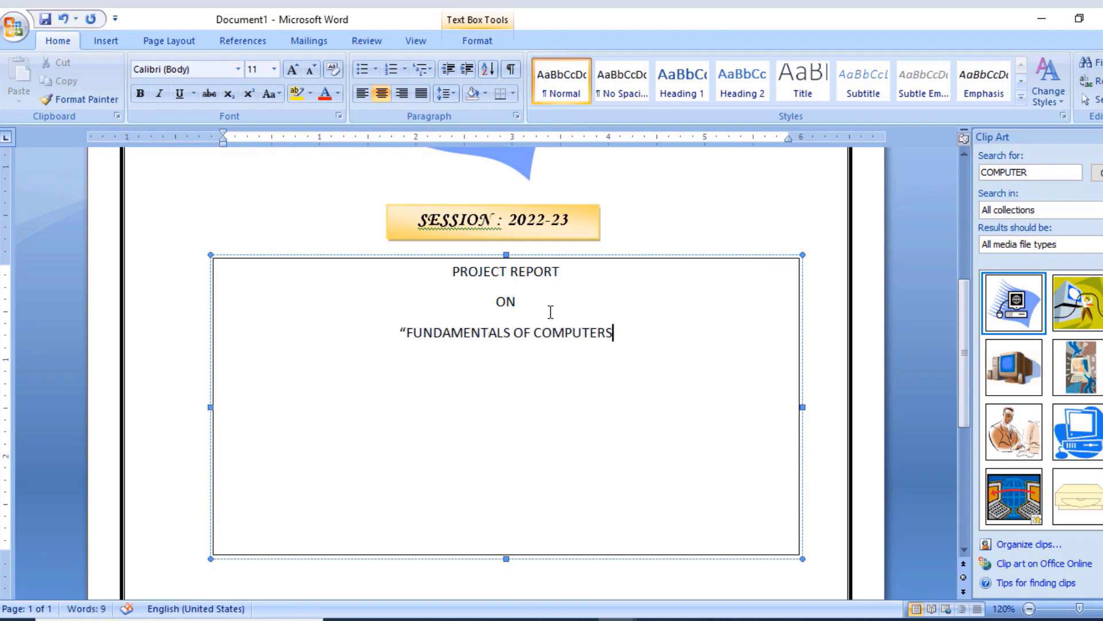
text(")
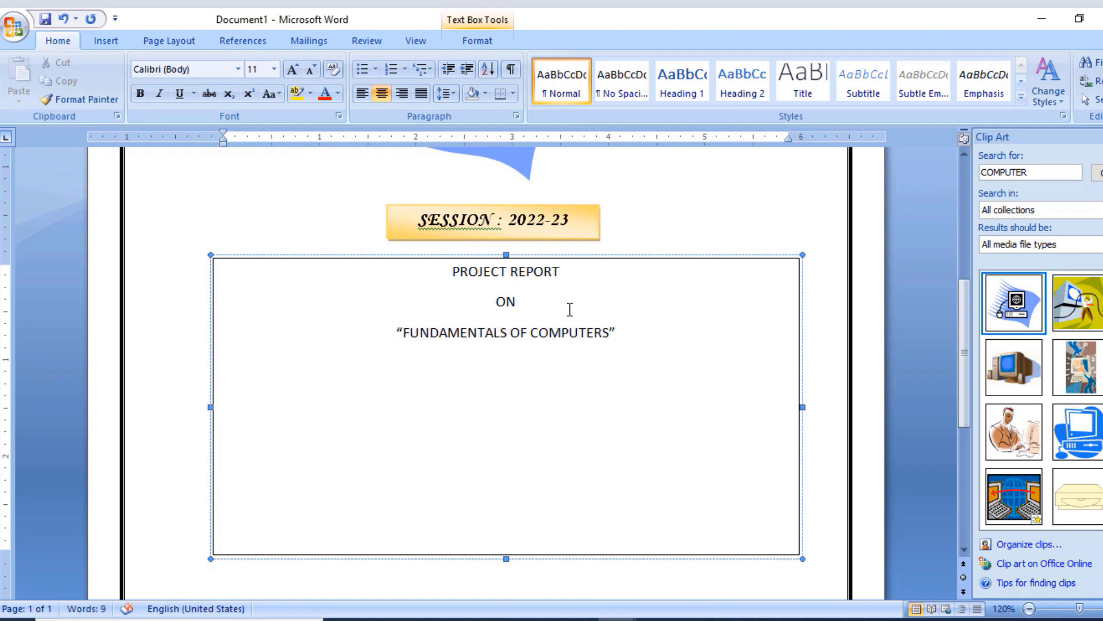
Set the title text to Cooper Black at 31 pt
drag(649, 331, 492, 279)
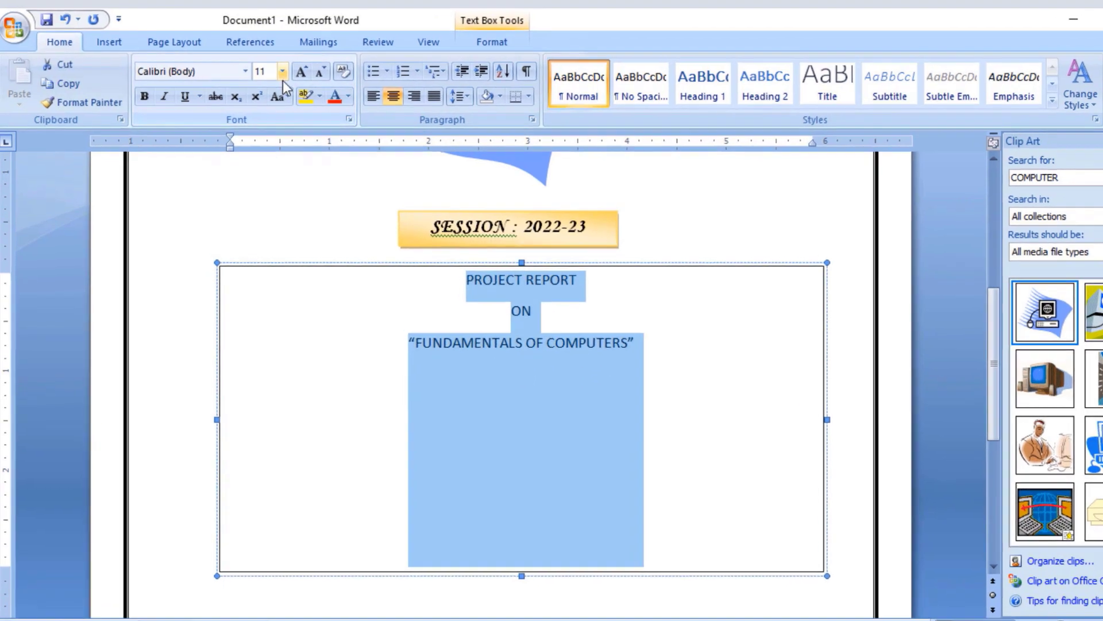
click(282, 73)
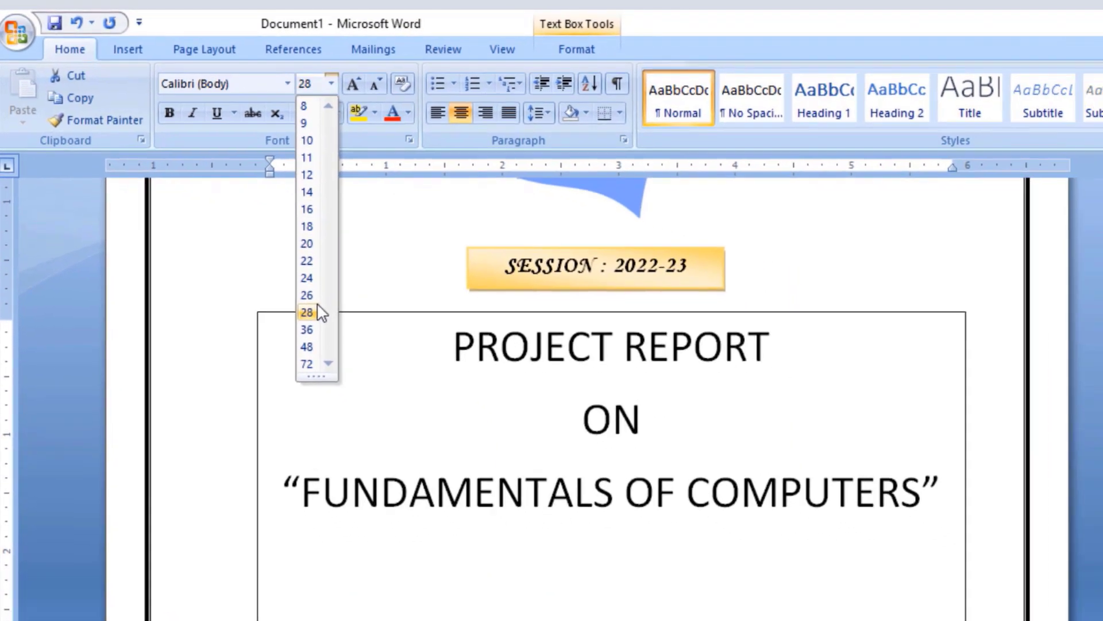
click(351, 338)
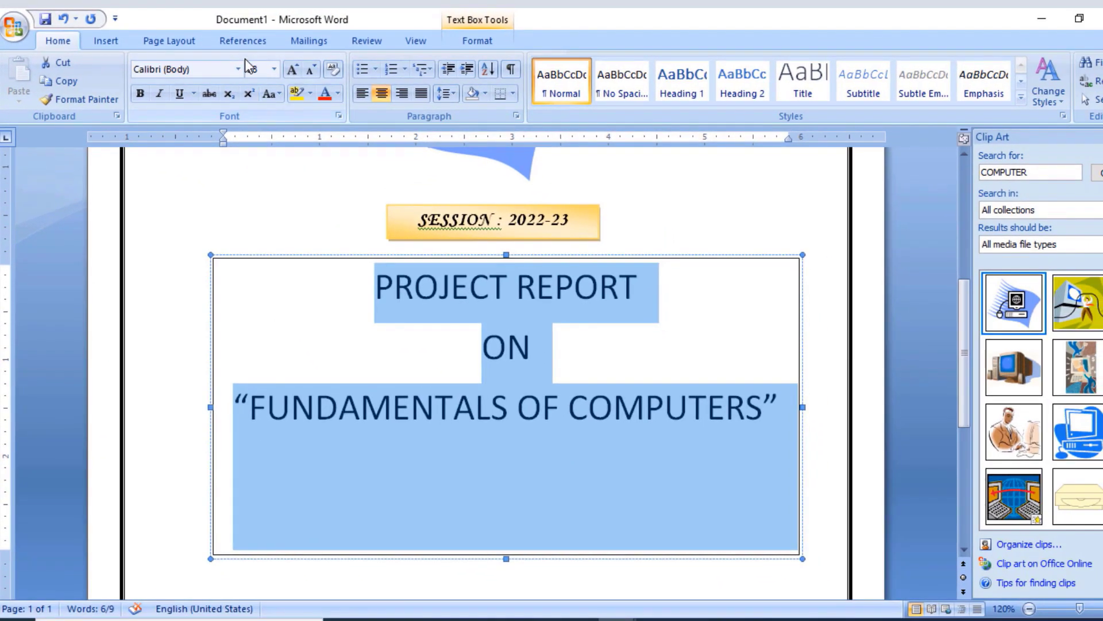
click(239, 74)
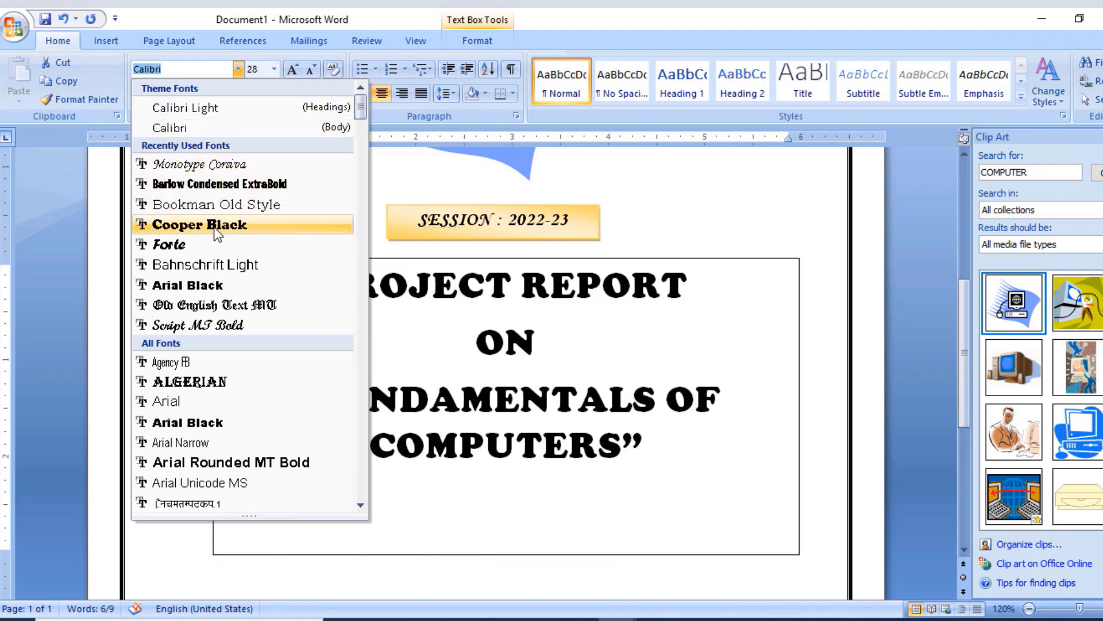
click(215, 229)
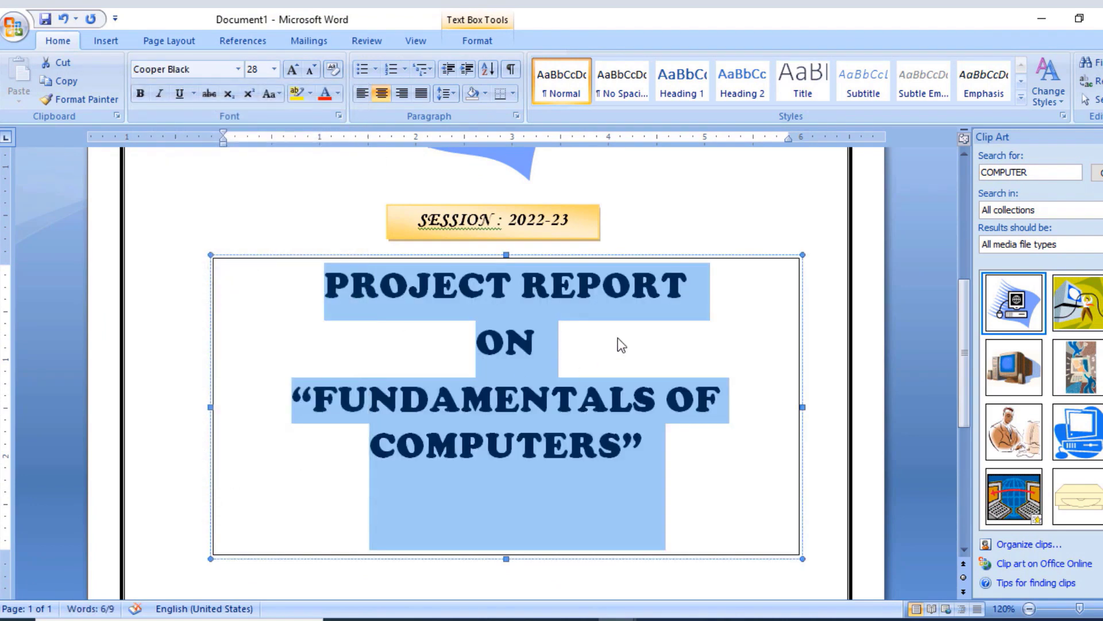
key(ctrl+bracketright)
key(ctrl+bracketright)
key(ctrl+bracketright)
key(ctrl+bracketright)
key(ctrl+bracketleft)
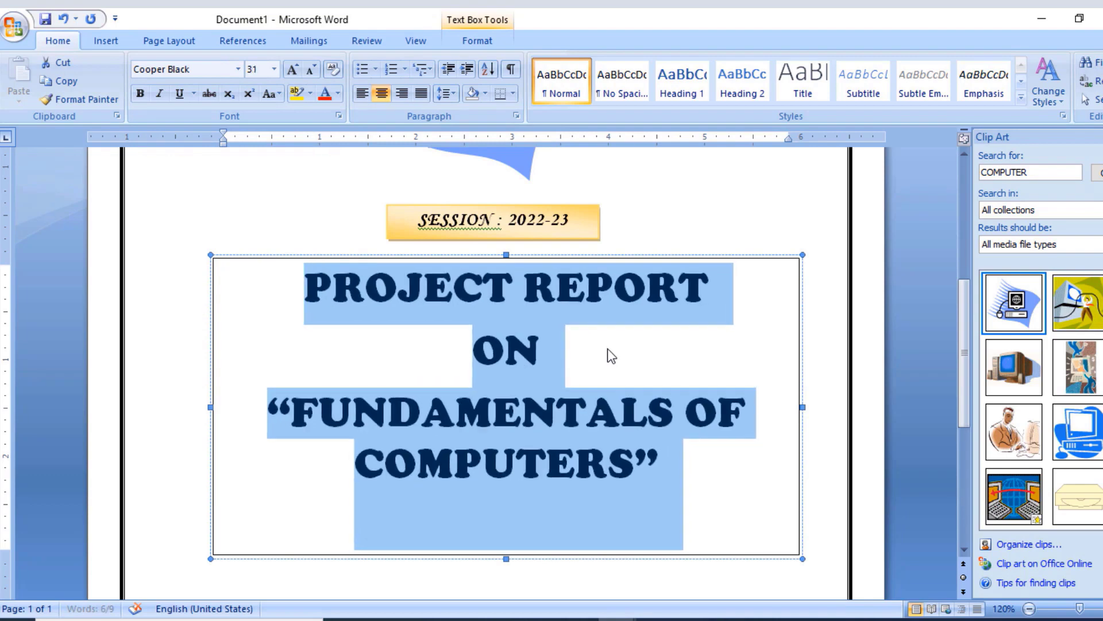
Color the PROJECT REPORT title text red
click(339, 93)
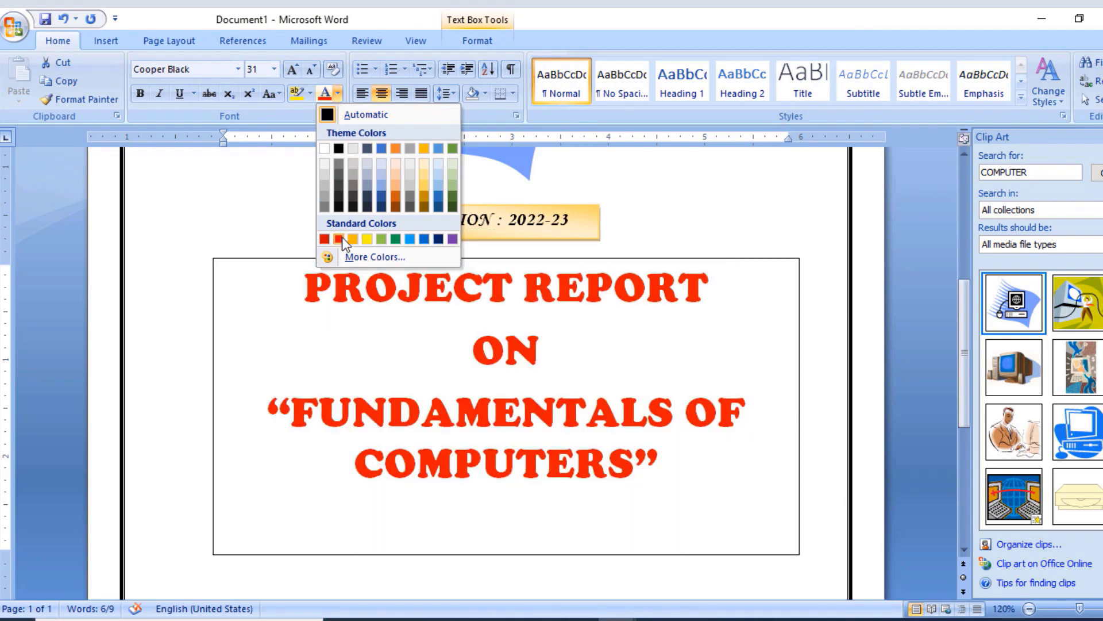
click(343, 237)
drag(409, 374, 572, 377)
scroll(572, 377, up, 3)
scroll(600, 347, down, 5)
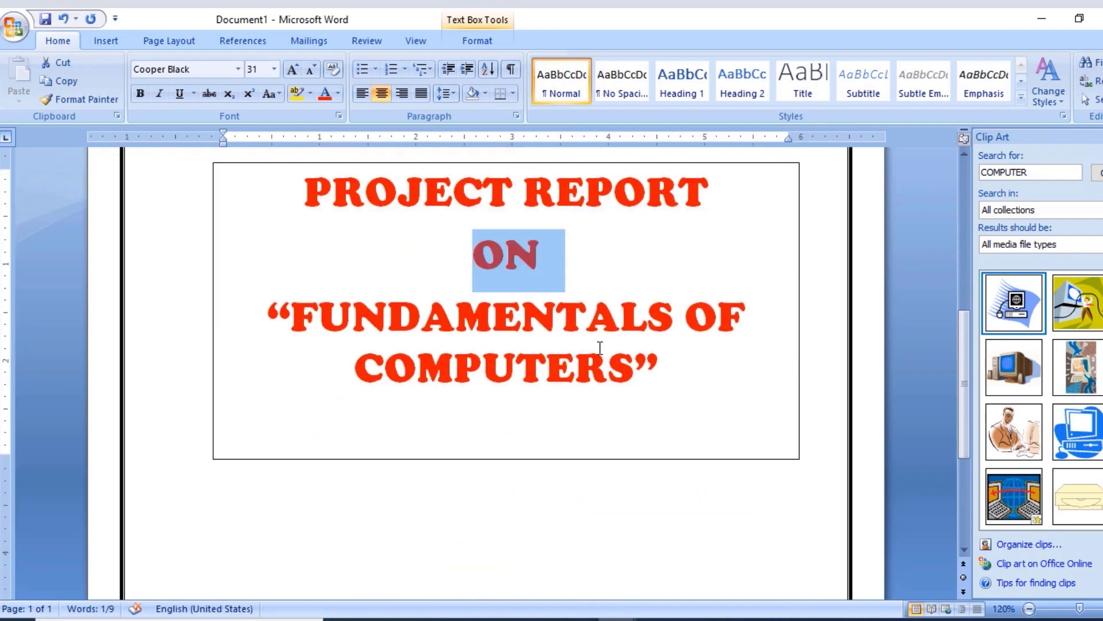
scroll(589, 341, up, 1)
scroll(564, 281, up, 1)
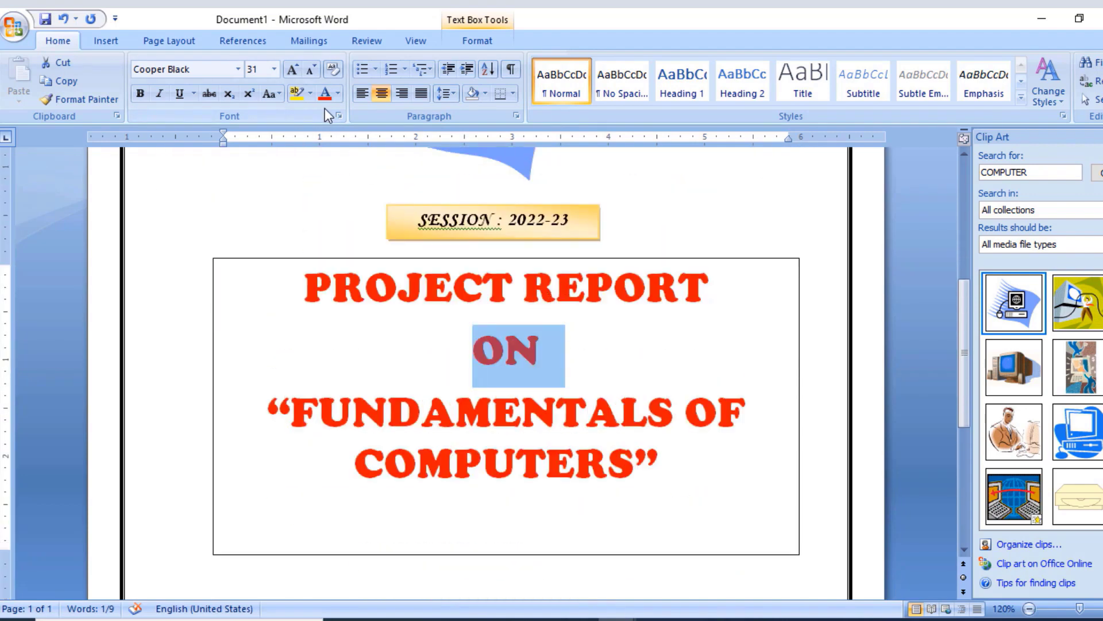
click(523, 412)
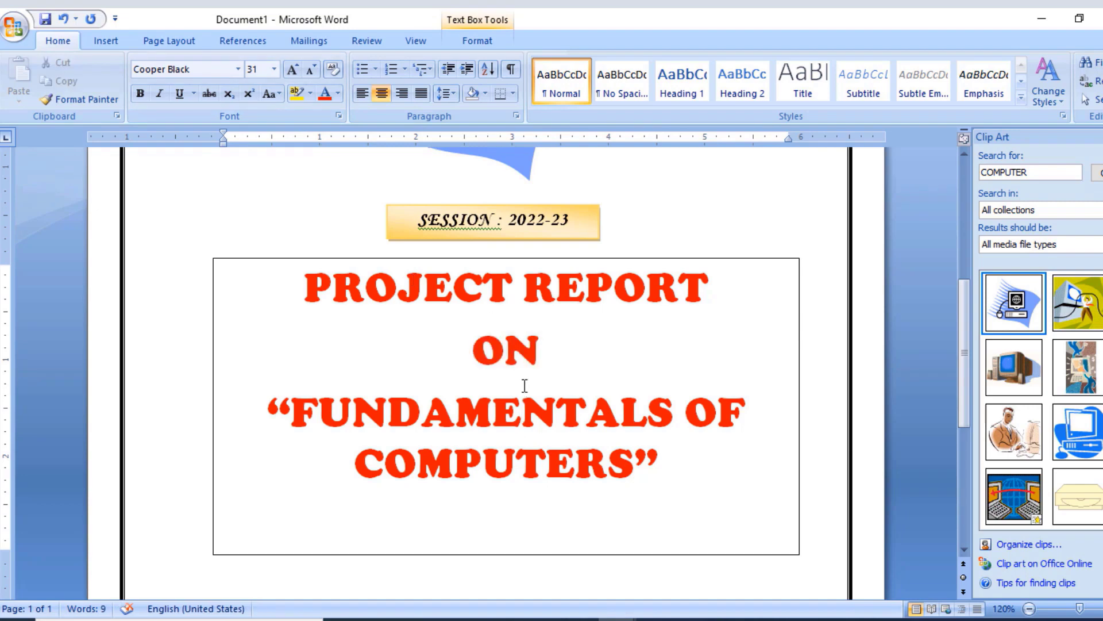
scroll(546, 353, down, 1)
scroll(573, 346, up, 1)
click(424, 259)
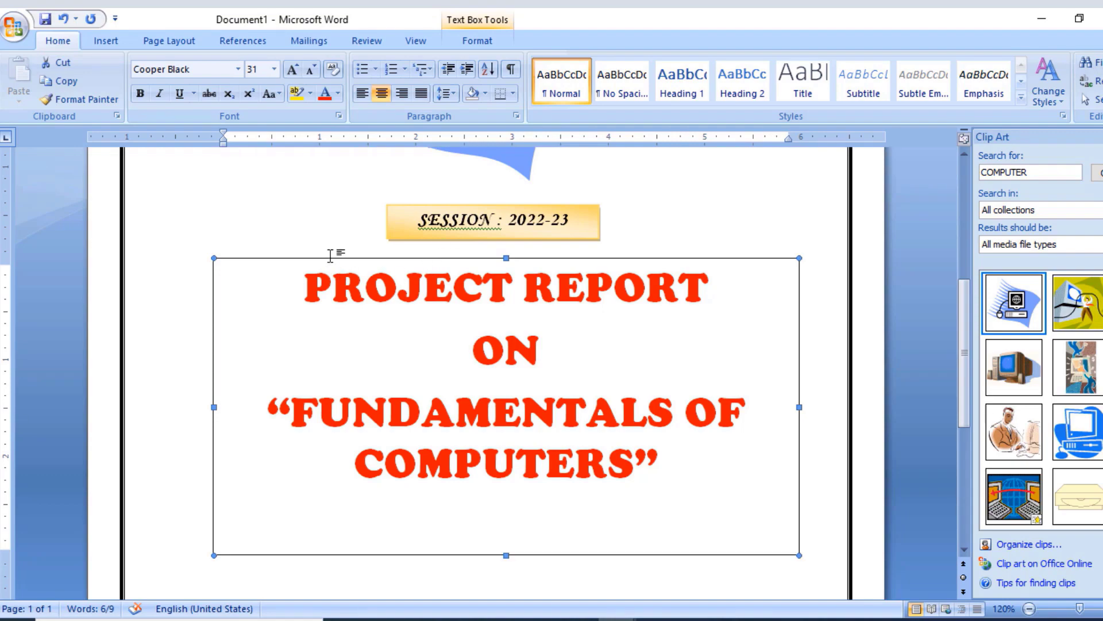
Apply the orange outline text box style to the title box
click(478, 40)
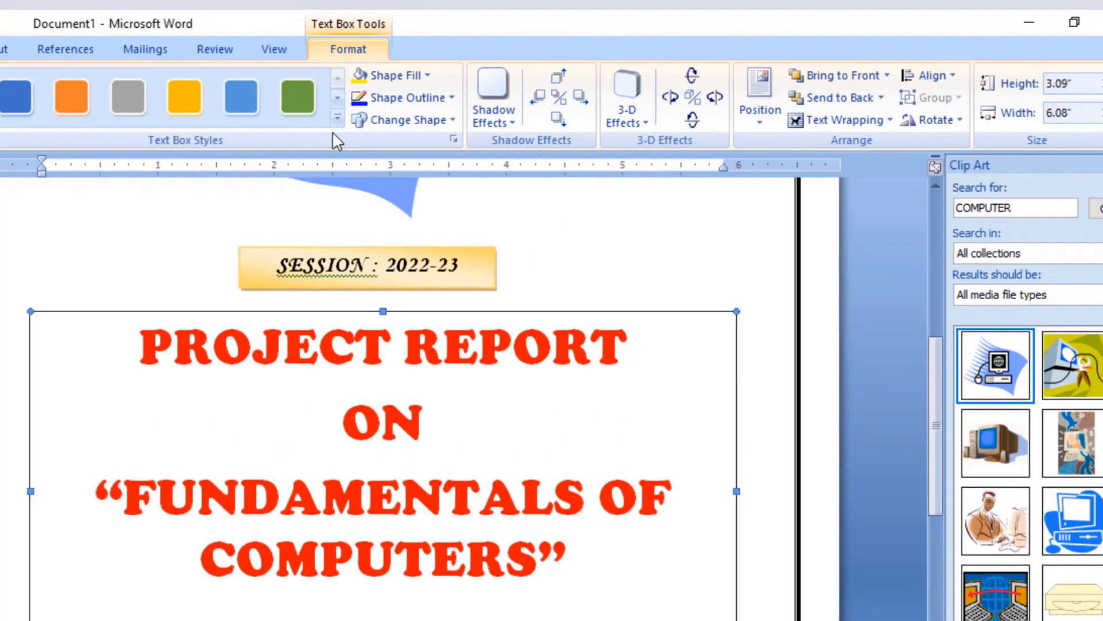
click(337, 118)
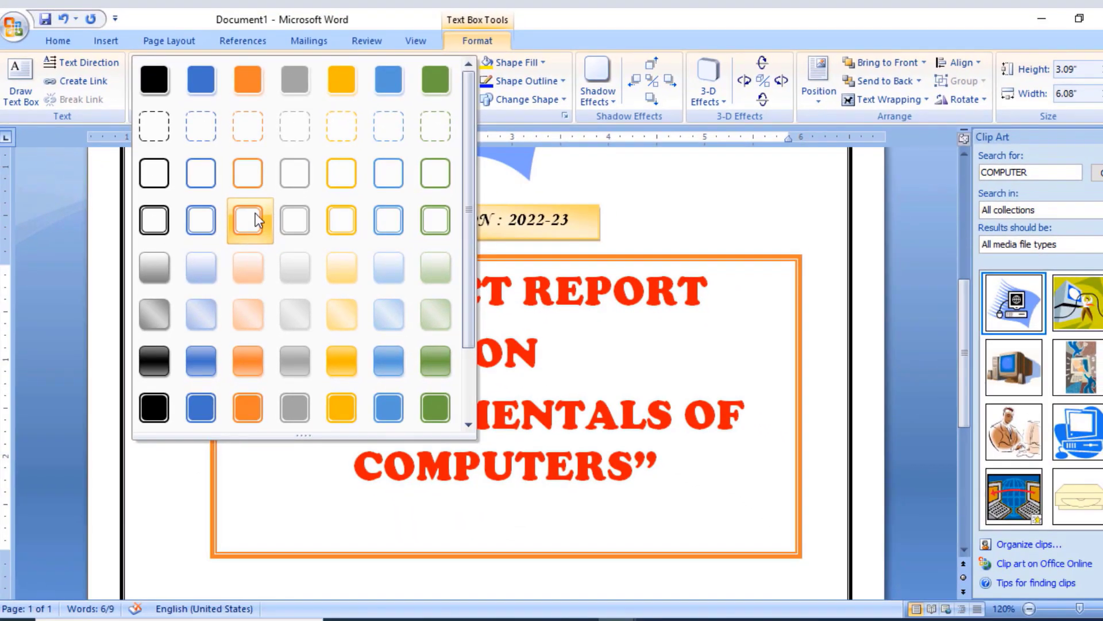
click(247, 172)
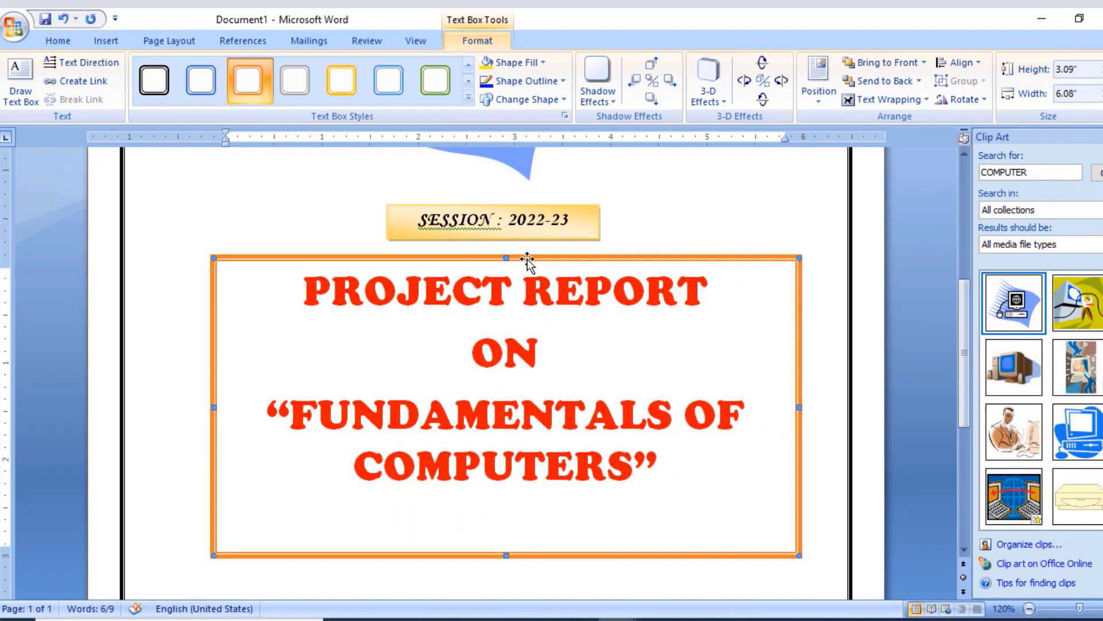
scroll(604, 289, up, 2)
scroll(598, 287, up, 3)
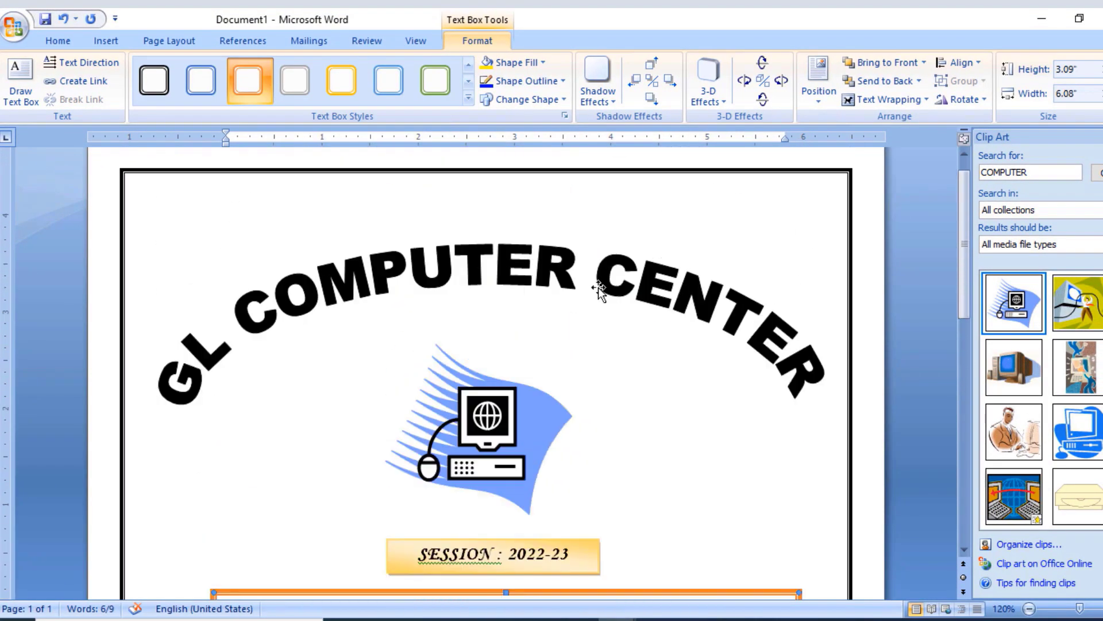
scroll(599, 288, down, 1)
scroll(546, 305, down, 4)
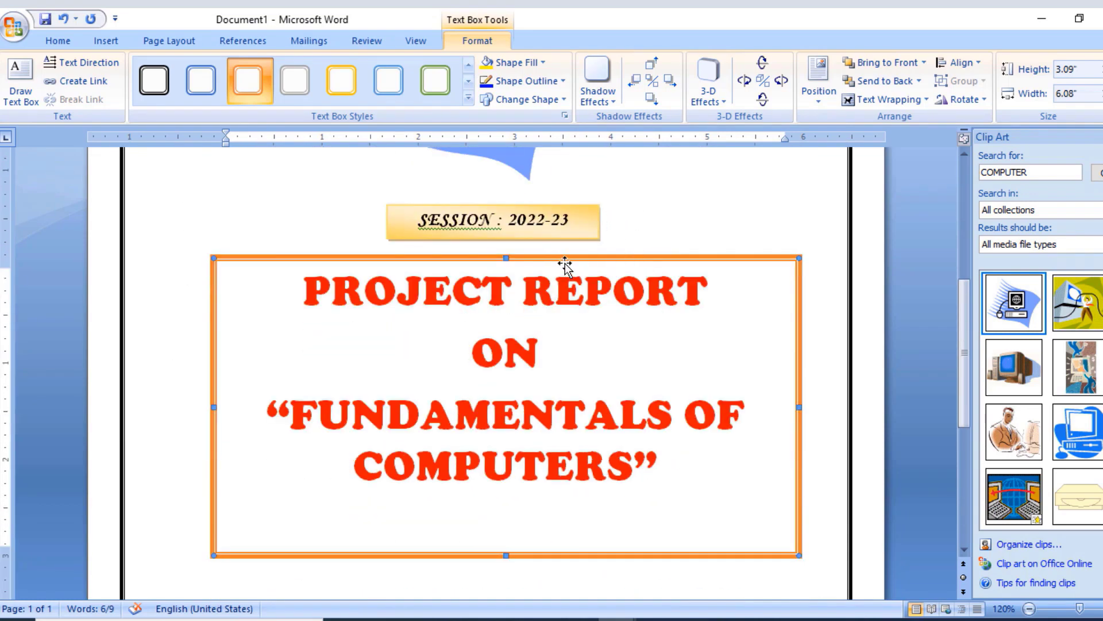
Nudge the title box and the SESSION box slightly lower with the arrow keys
key(Down)
key(Down)
key(Down)
key(Down)
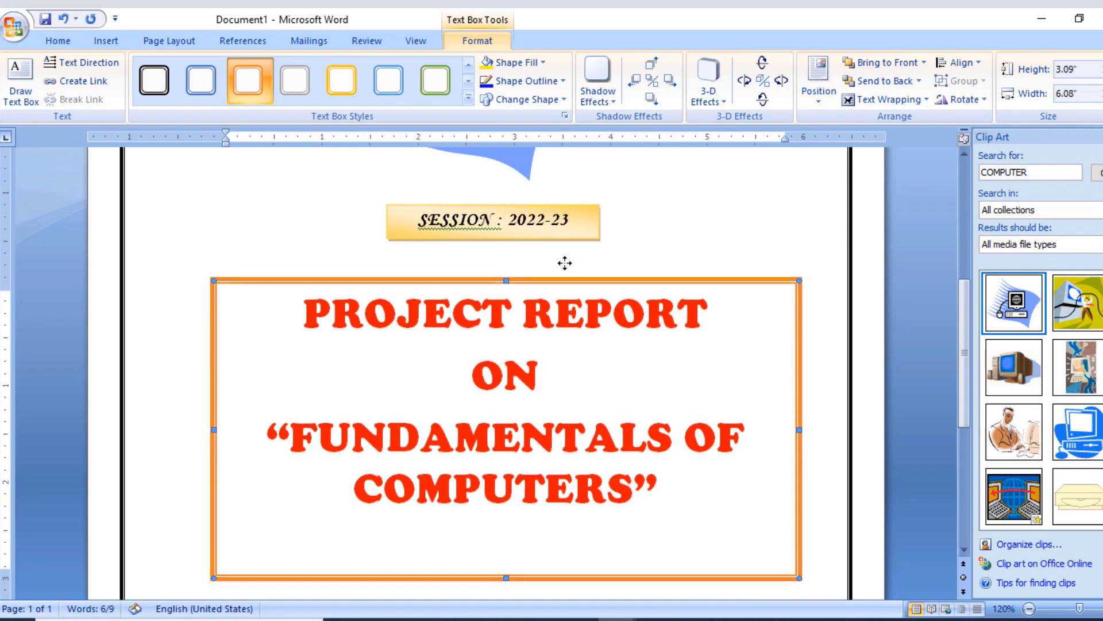
key(Down)
key(Down)
key(Down)
scroll(565, 262, up, 3)
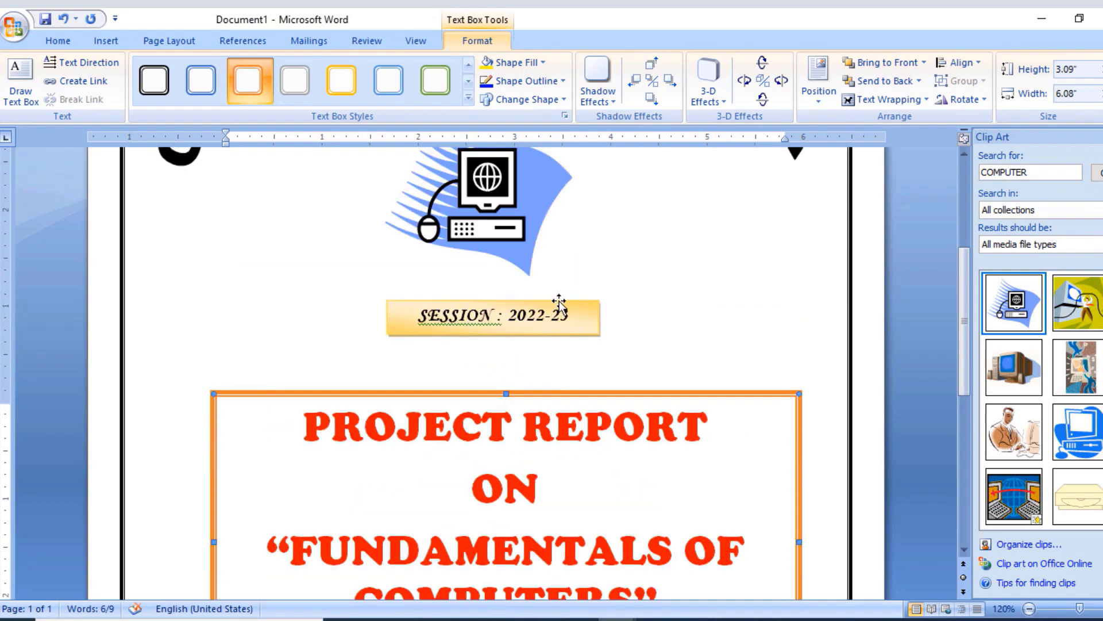
click(560, 303)
key(Down)
key(Down)
key(Down)
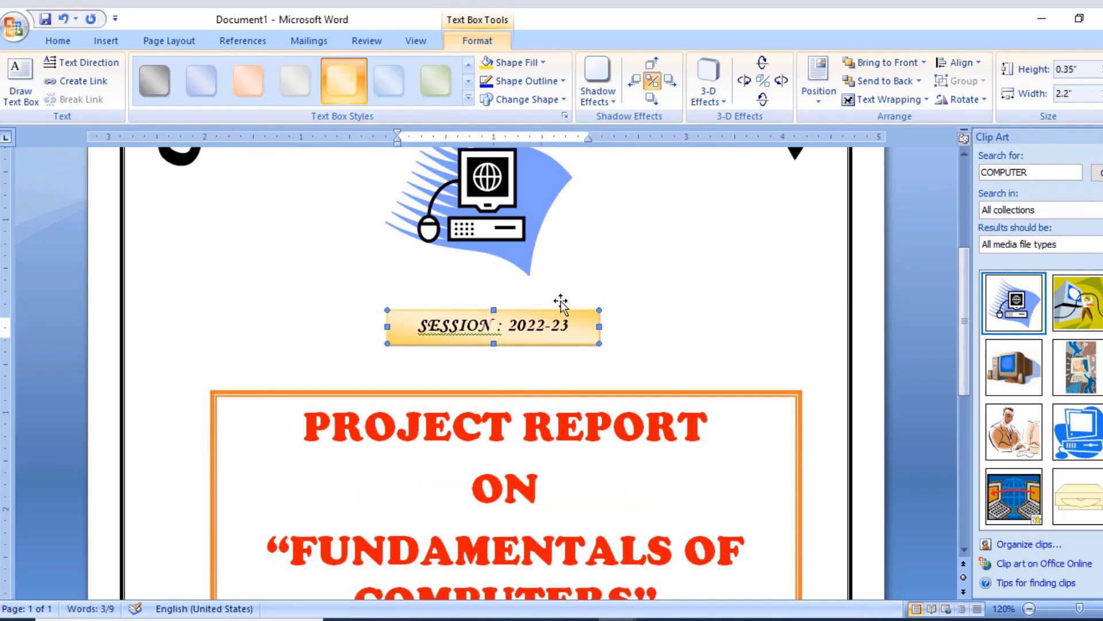
key(Down)
click(534, 260)
click(534, 260)
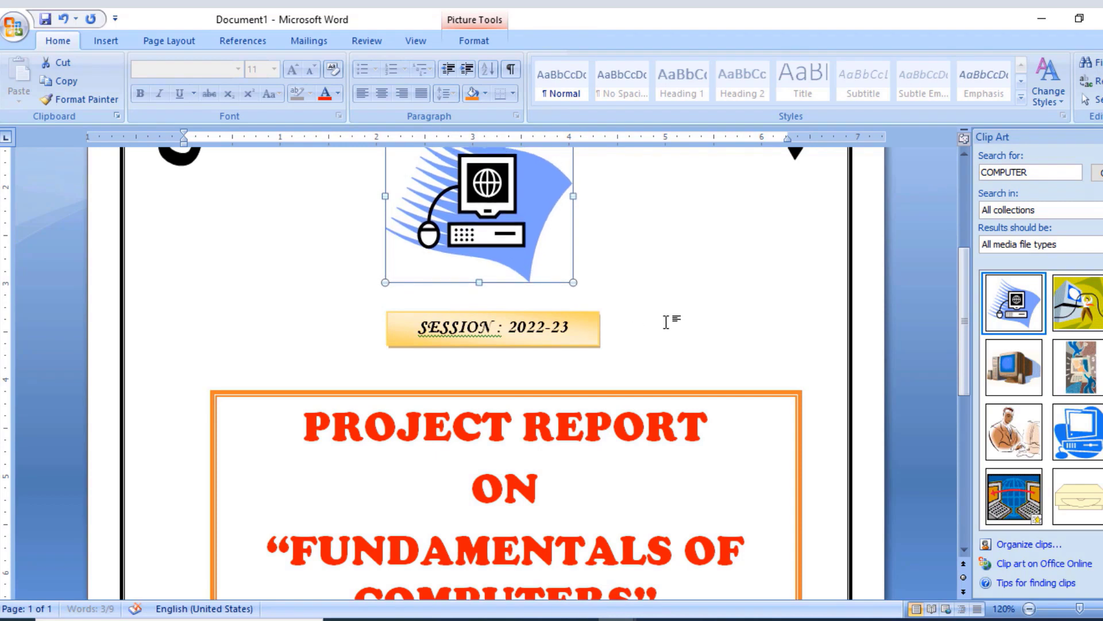
scroll(667, 321, down, 3)
scroll(667, 323, down, 4)
scroll(669, 326, down, 3)
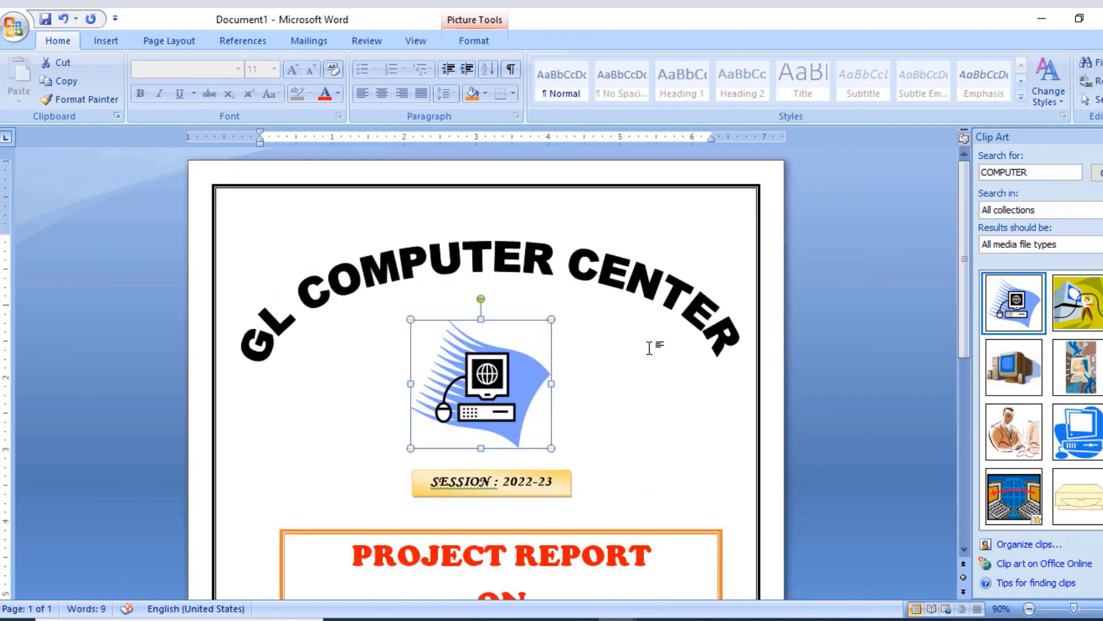
scroll(652, 345, down, 2)
scroll(647, 357, down, 5)
scroll(367, 440, up, 5)
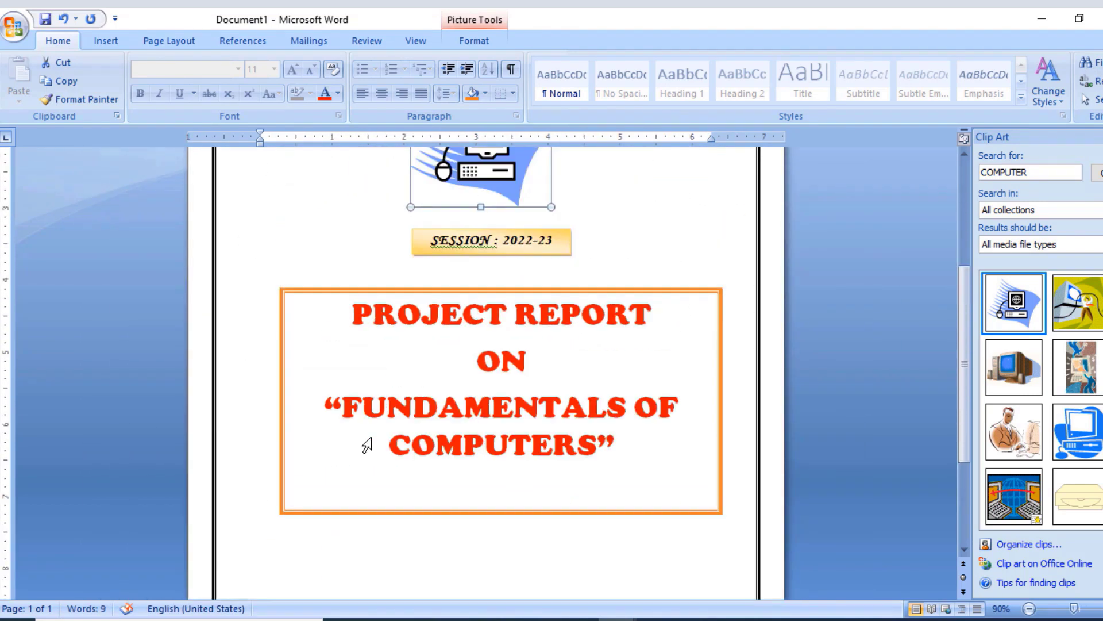
scroll(374, 436, up, 4)
scroll(437, 417, up, 2)
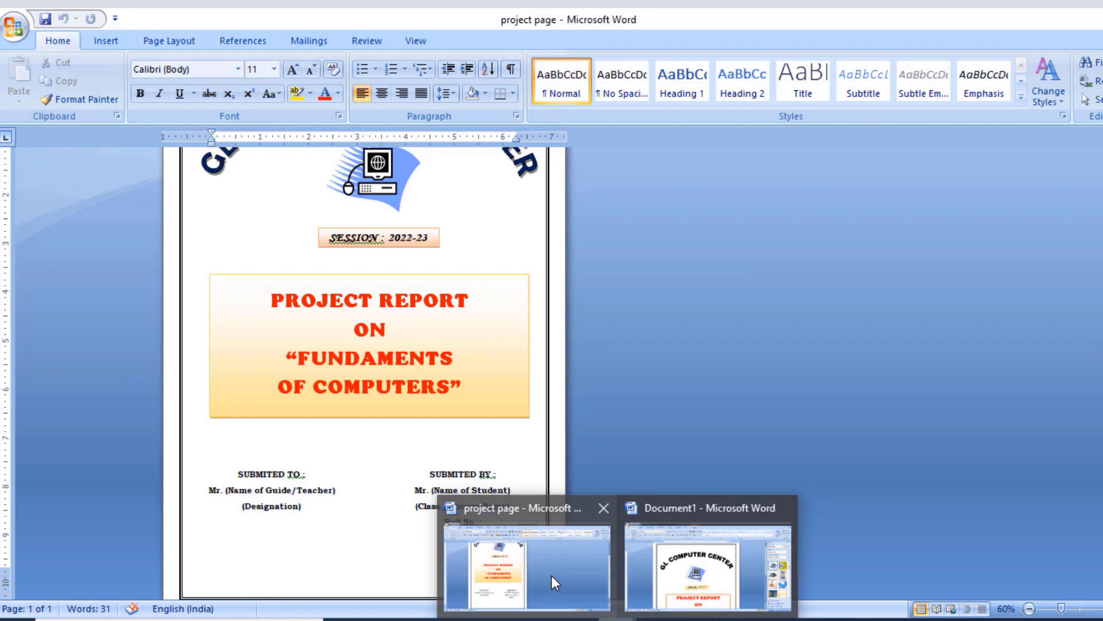
click(552, 574)
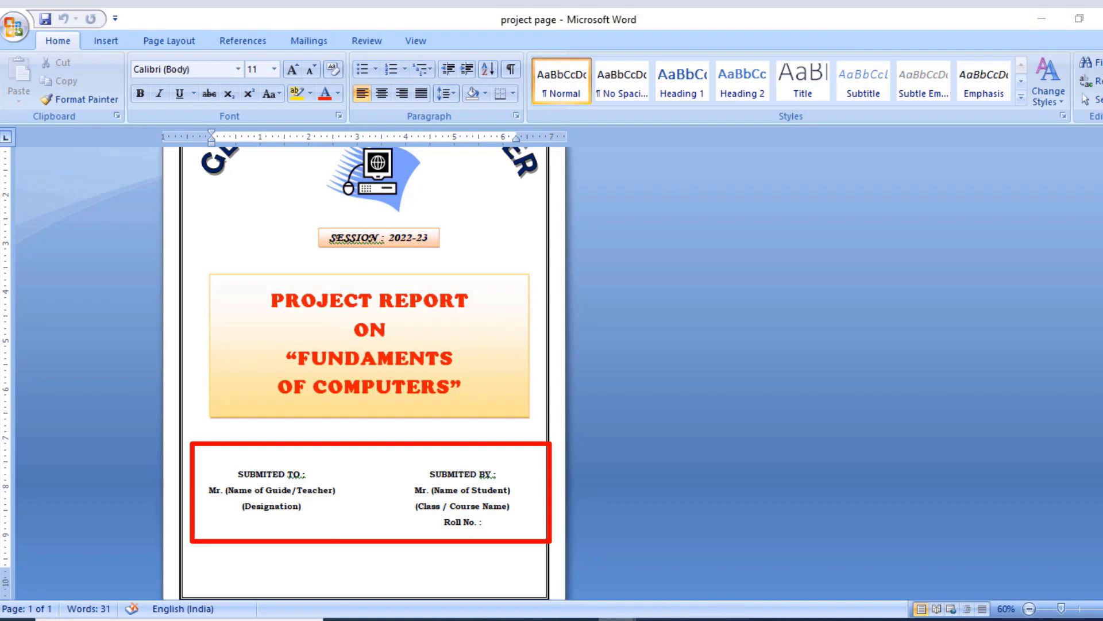
click(672, 573)
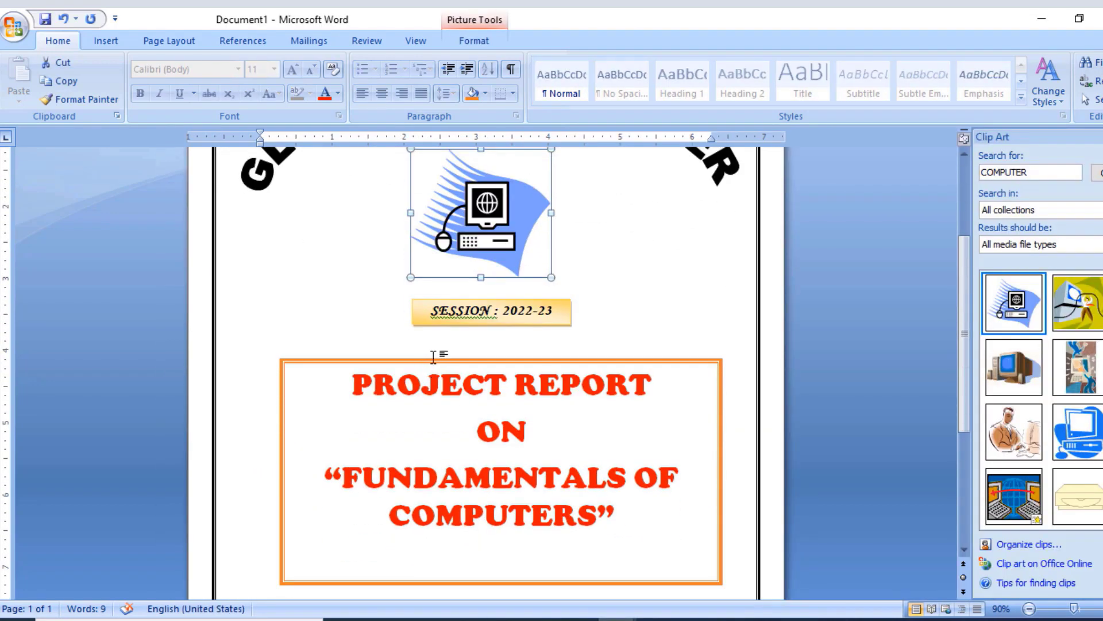
scroll(438, 365, down, 2)
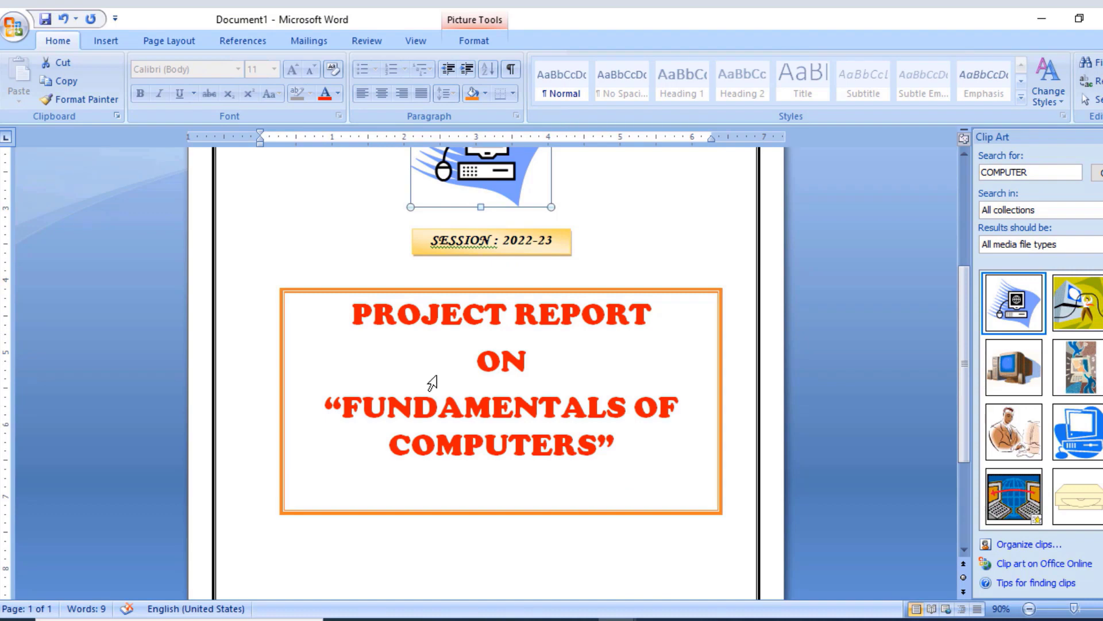
scroll(428, 374, down, 4)
scroll(448, 356, down, 1)
scroll(575, 354, up, 6)
click(768, 353)
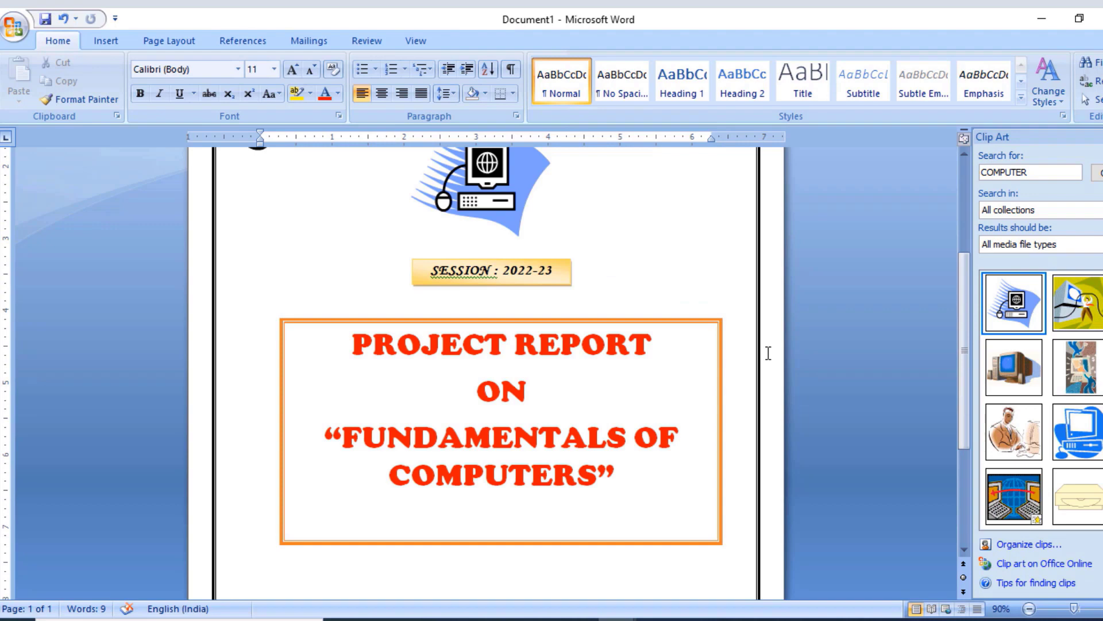
scroll(776, 356, up, 5)
scroll(776, 322, up, 1)
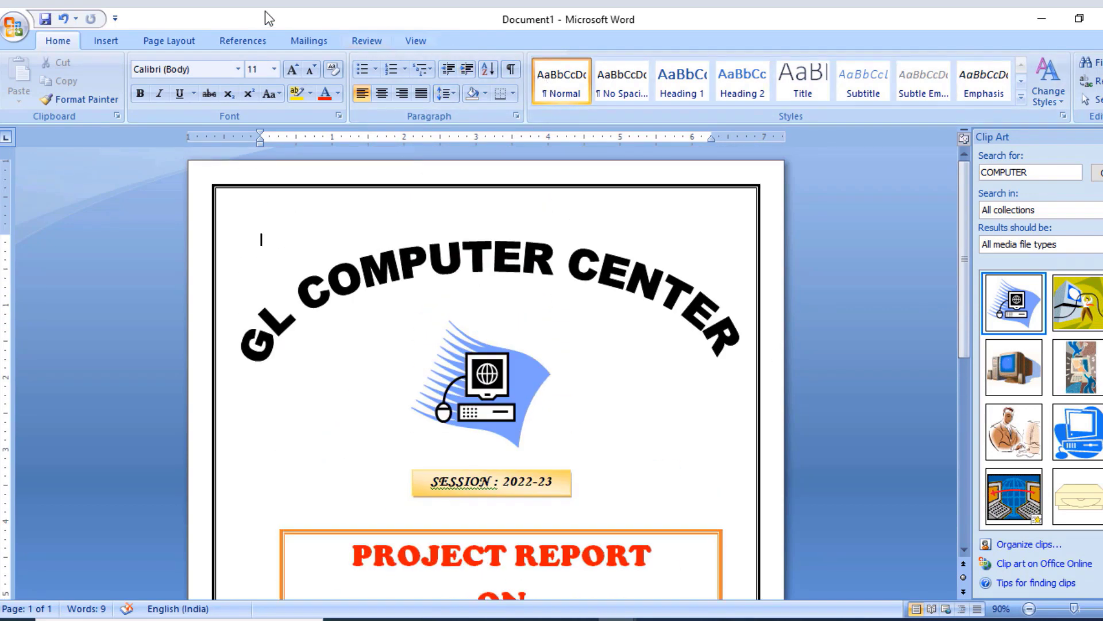
Insert a third Simple Text Box and drag it below the red PROJECT REPORT title box
click(103, 41)
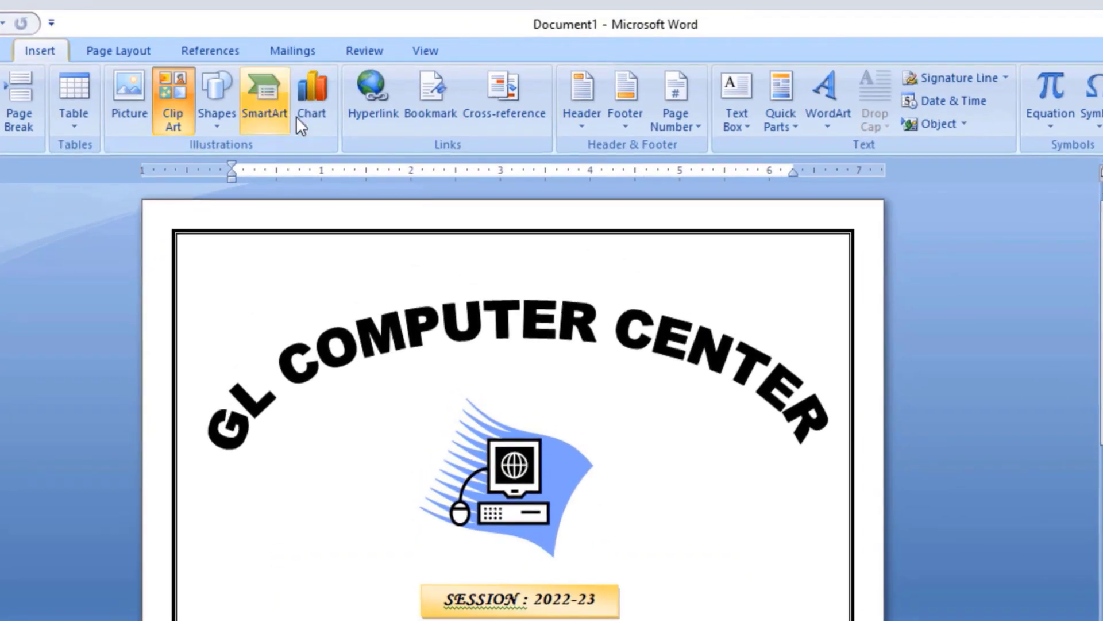
click(740, 119)
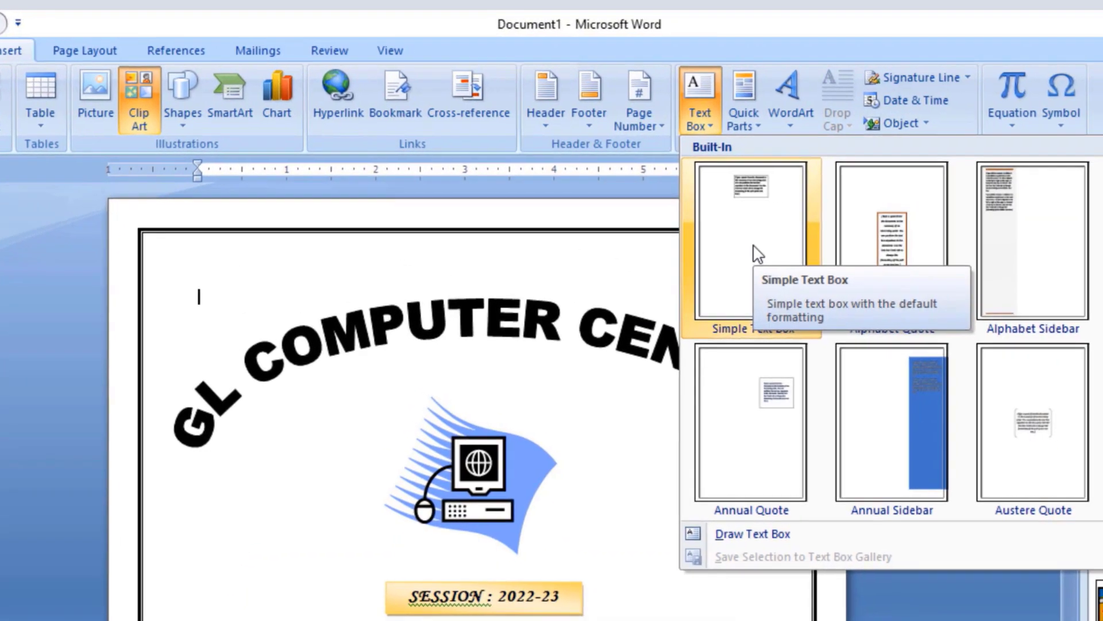
click(795, 255)
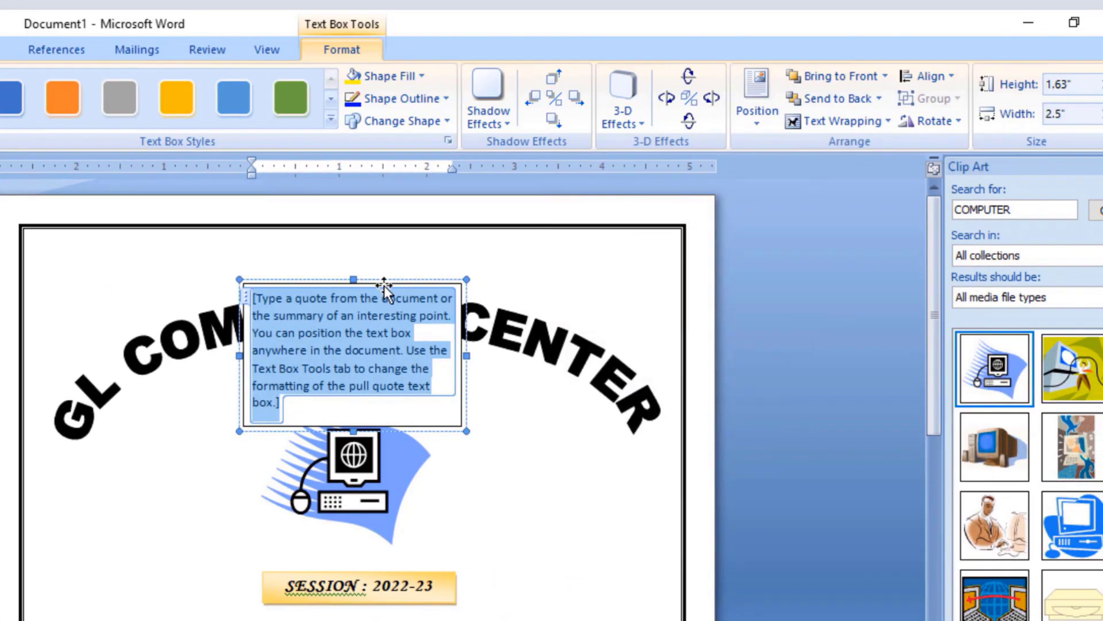
scroll(396, 290, down, 3)
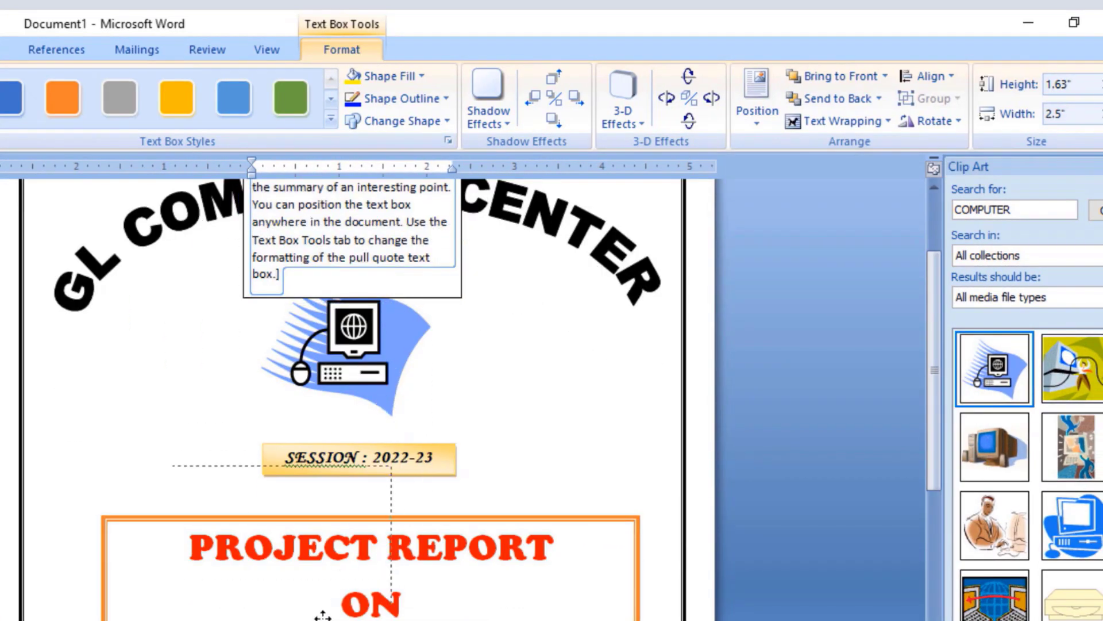
drag(401, 302, 322, 615)
scroll(323, 612, down, 5)
drag(319, 417, 235, 618)
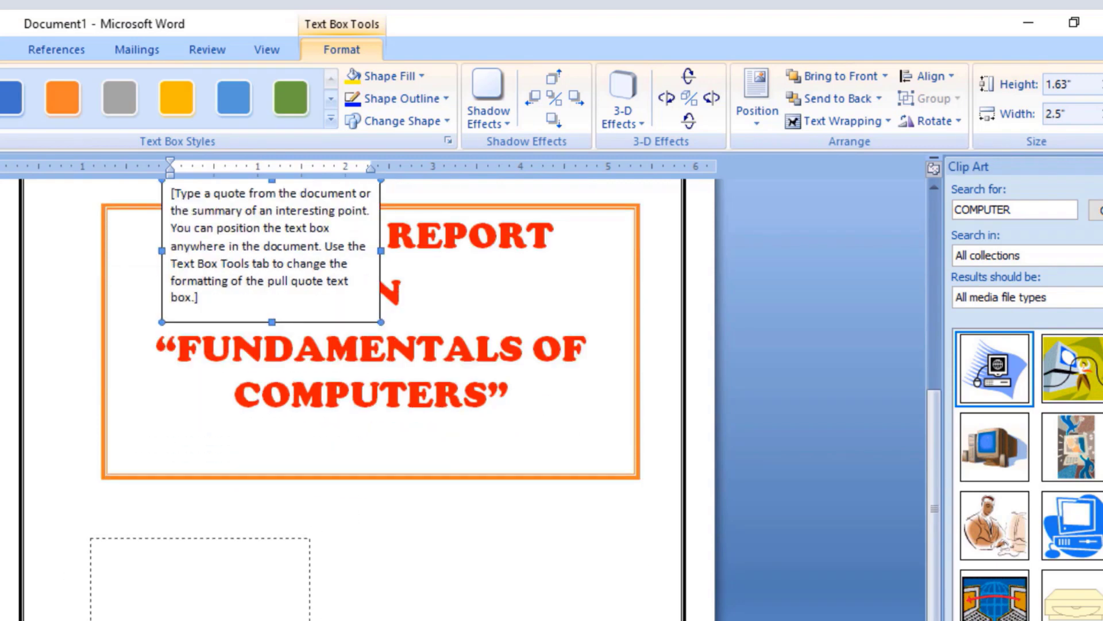
drag(235, 615, 255, 610)
scroll(255, 574, down, 2)
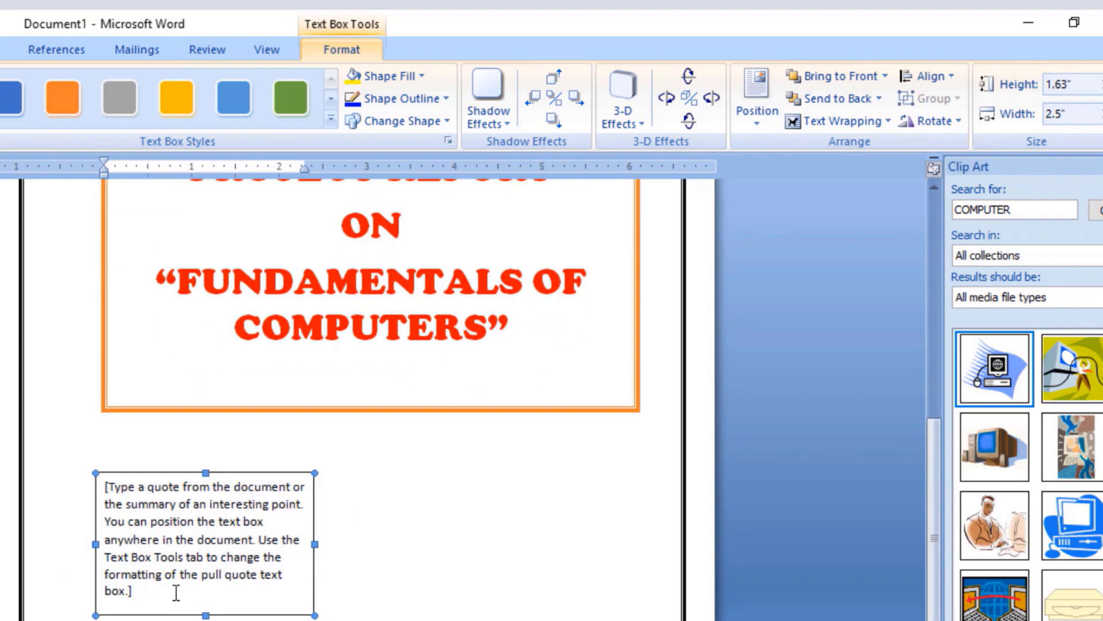
scroll(176, 592, down, 2)
scroll(175, 592, up, 5)
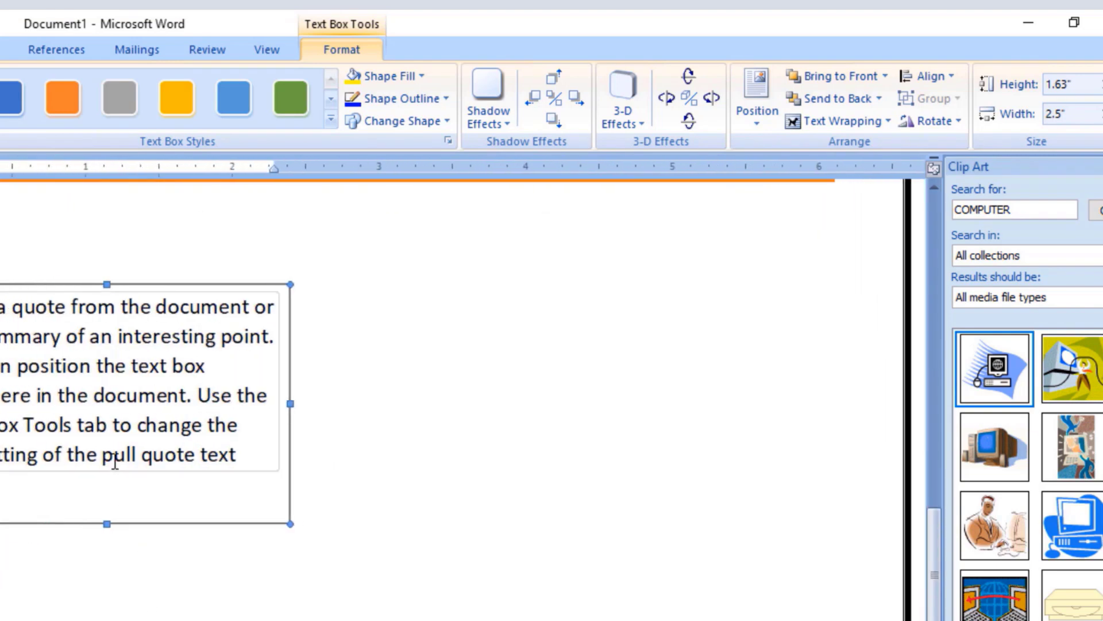
Replace the placeholder with 'SUBMITTED TO :' and a Class Teacher Name line
triple_click(115, 462)
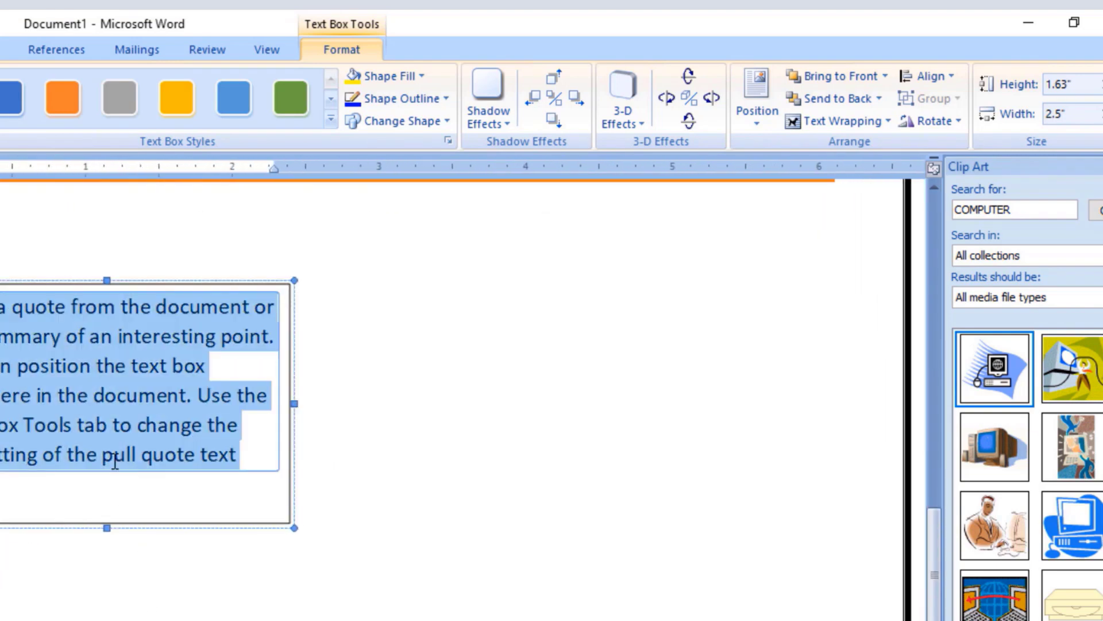
key(Delete)
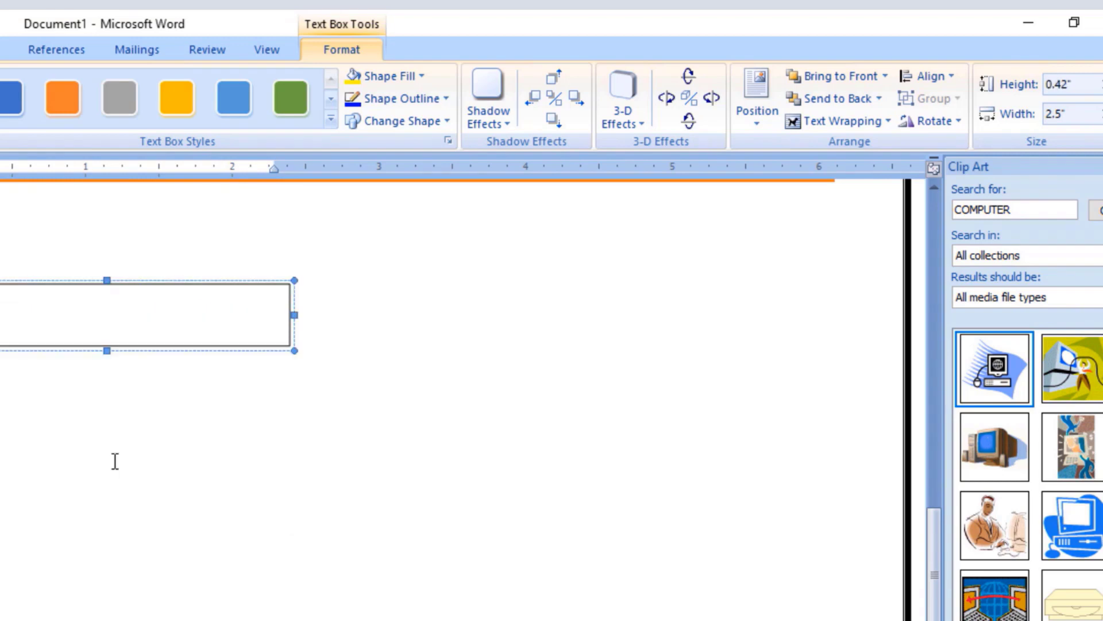
text(TTED TO :)
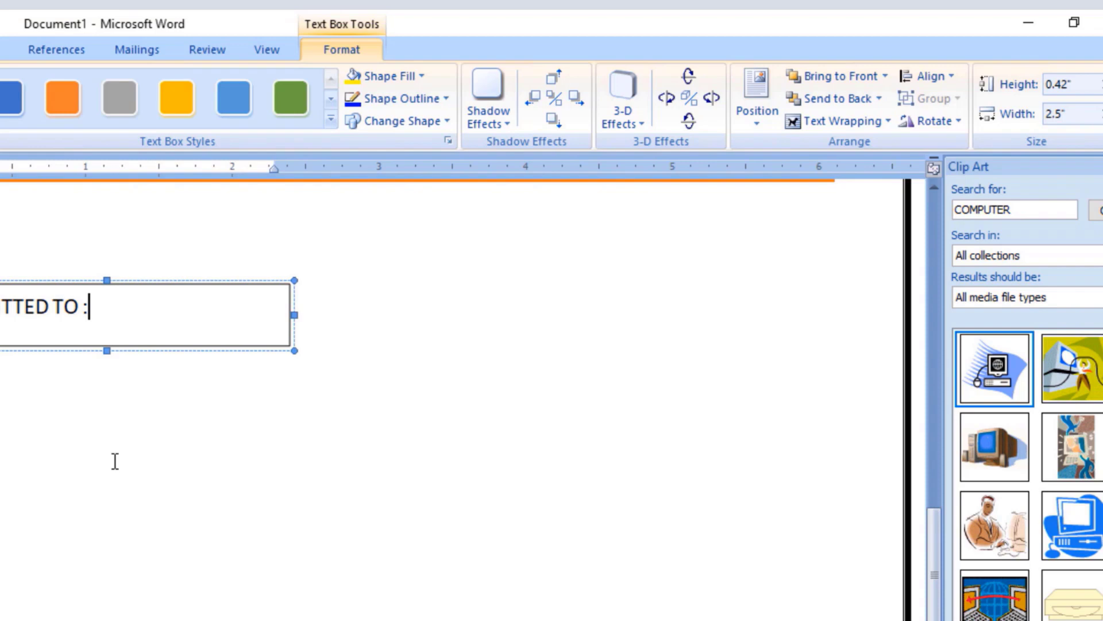
key(Return)
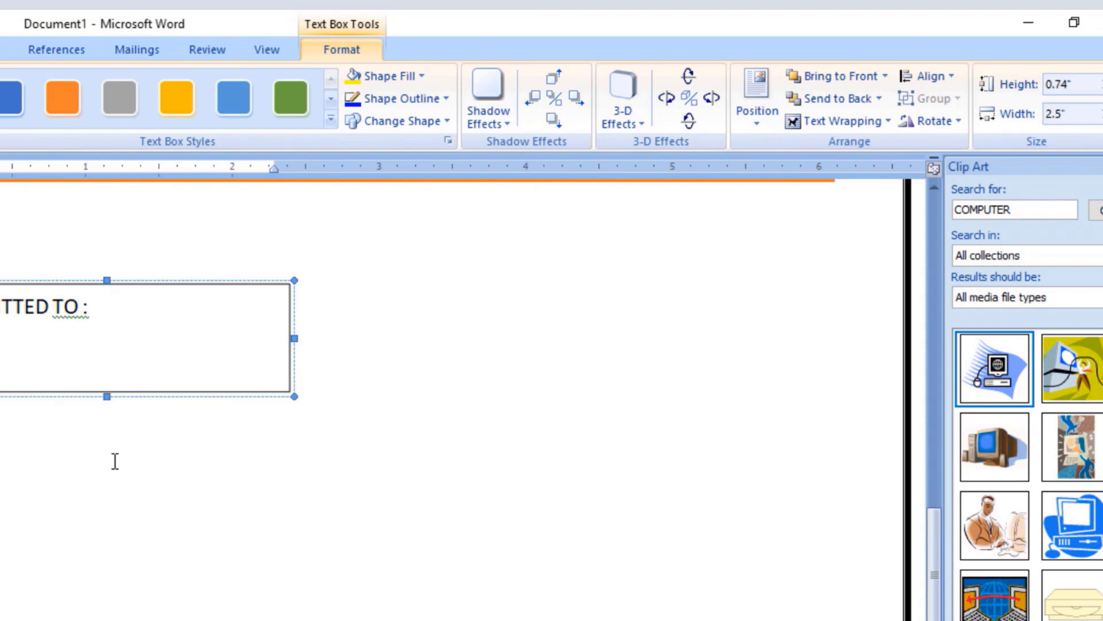
key(BackSpace)
key(BackSpace)
text(Name / Class )
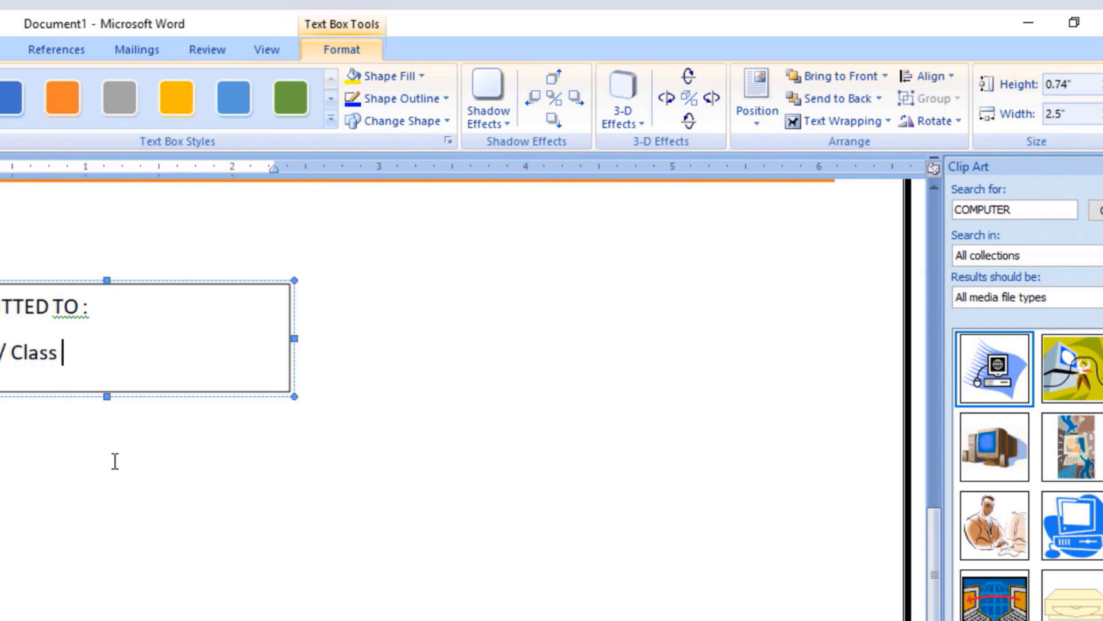
text(Teacer)
key(BackSpace)
key(BackSpace)
text(her Name)
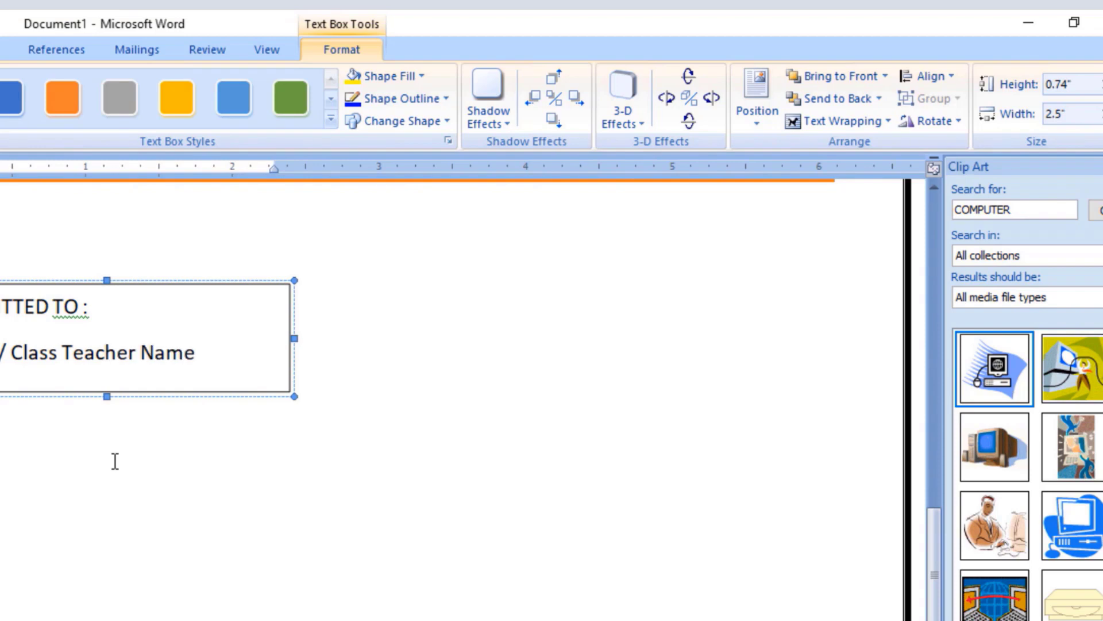
Add a designation line as the box's third line
key(Return)
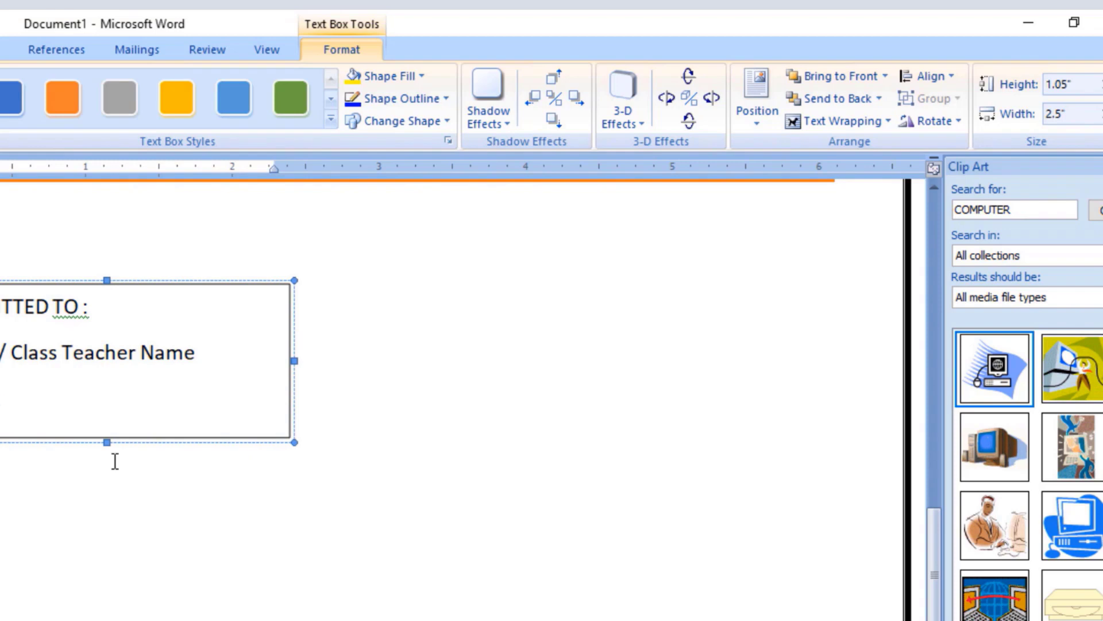
text(atio)
text(n)
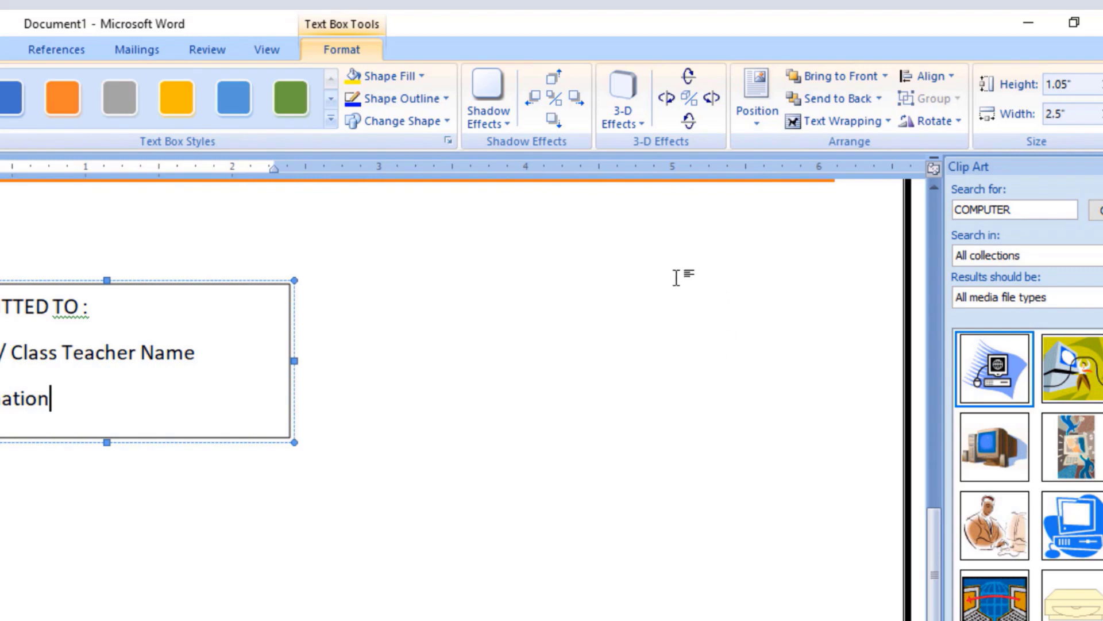
click(606, 299)
scroll(448, 394, up, 10)
scroll(419, 414, down, 5)
scroll(359, 374, down, 5)
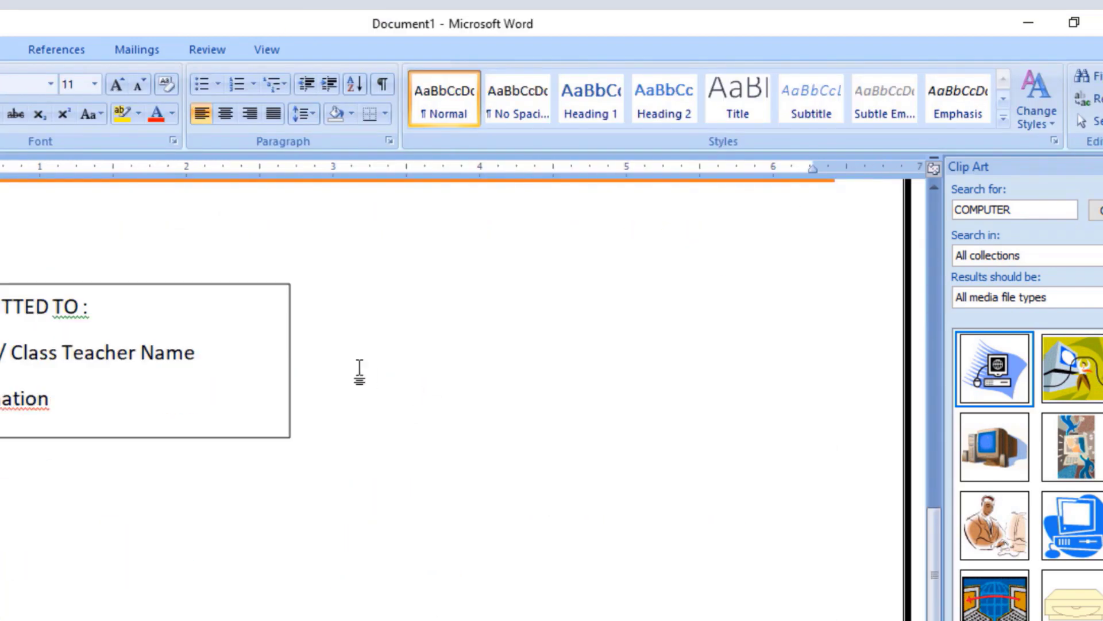
click(168, 287)
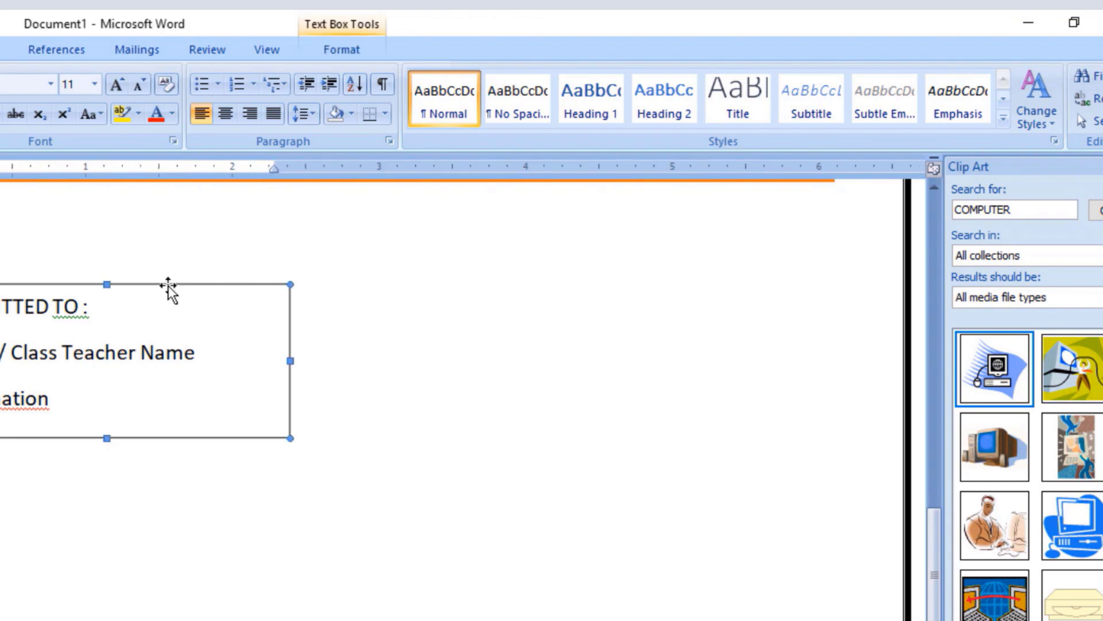
Copy the SUBMITTED TO box to the right and change its heading to SUBMITTED BY
key(ctrl)
drag(170, 284, 729, 287)
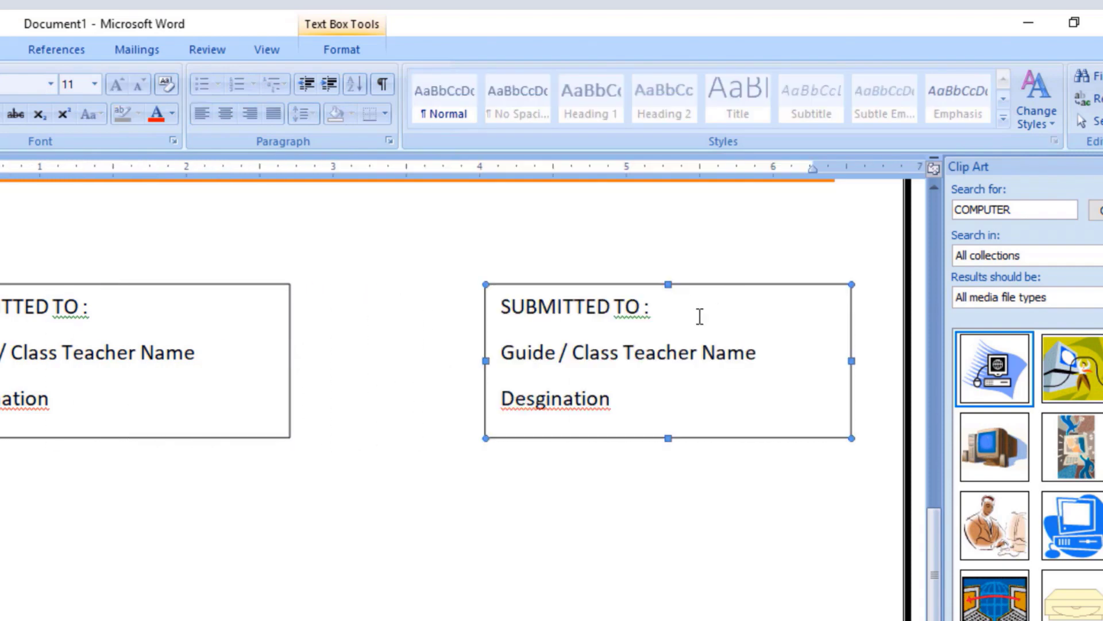
click(644, 306)
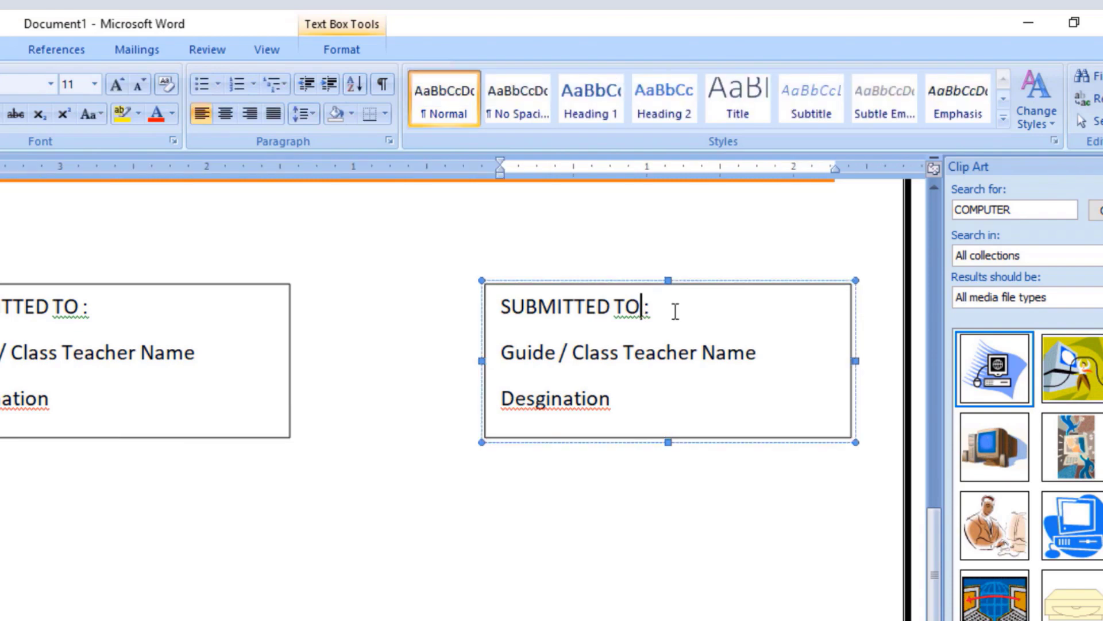
key(BackSpace)
key(BackSpace)
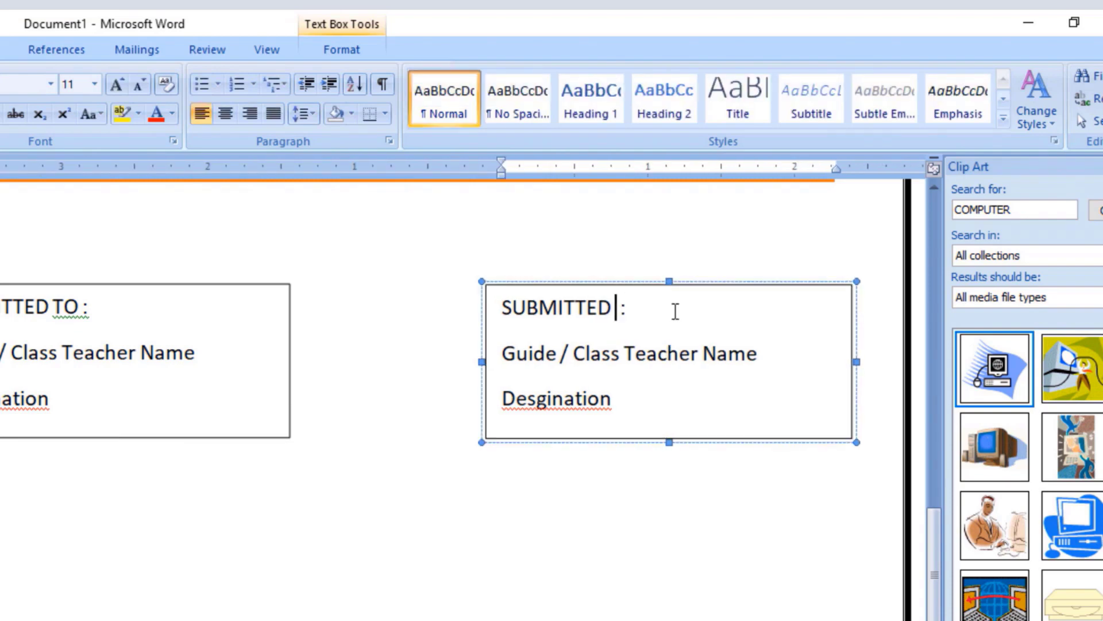
text(b)
key(BackSpace)
text(B)
text(y)
text(U)
key(BackSpace)
Replace the copy's lines with Student Name, Roll No. : and Class / Course Name :
key(Down)
key(Left)
key(Left)
key(Left)
key(Left)
key(Left)
key(Left)
key(Left)
key(Left)
key(ctrl+shift+Right)
key(ctrl+shift+Right)
key(ctrl+shift+Right)
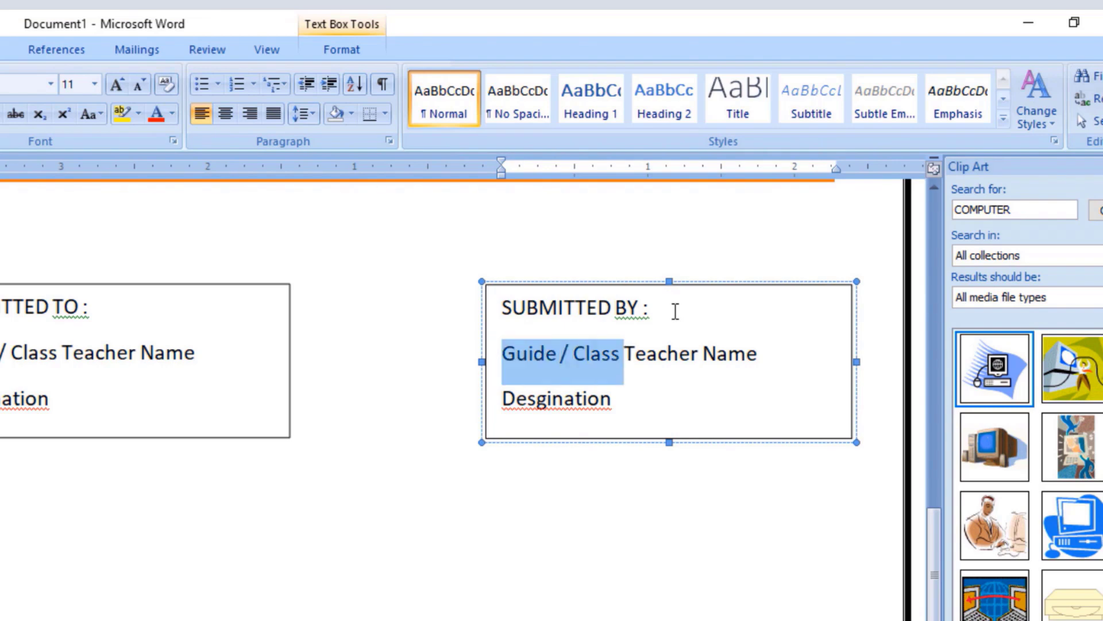
key(ctrl+shift+Right)
key(ctrl+shift+Right)
key(ctrl+shift+Right)
text(St)
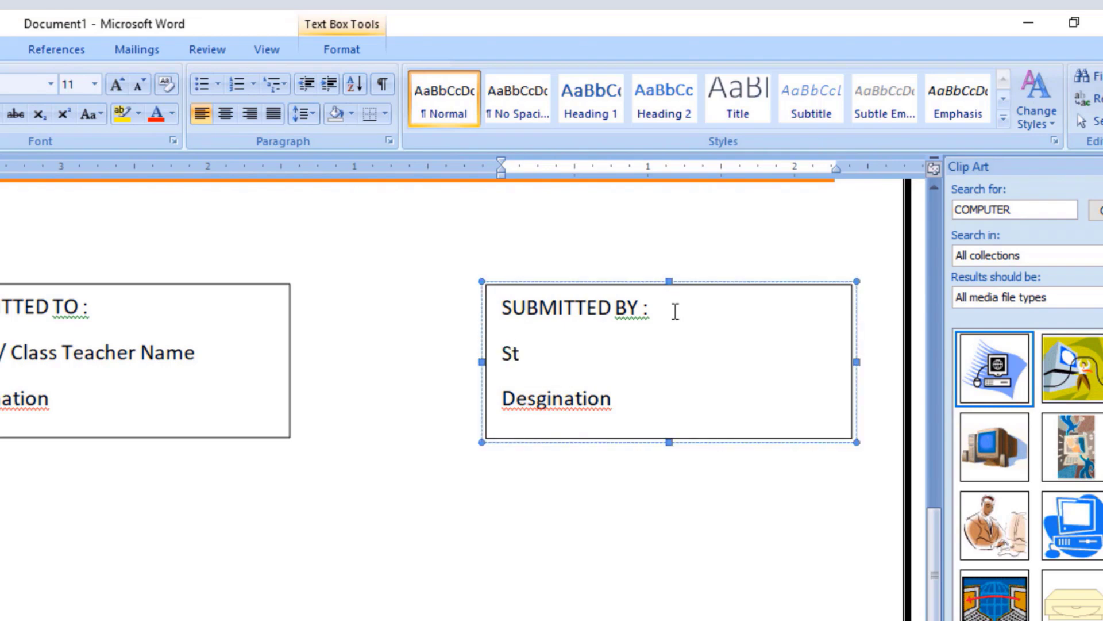
text(udent Name)
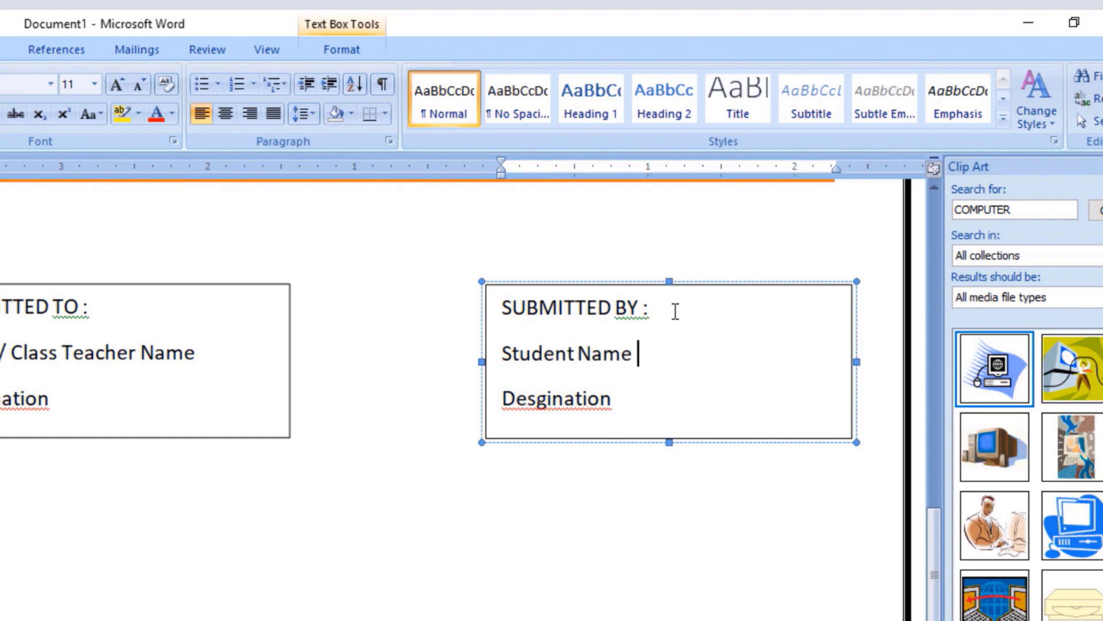
key(Down)
key(shift+Up)
key(shift+Right)
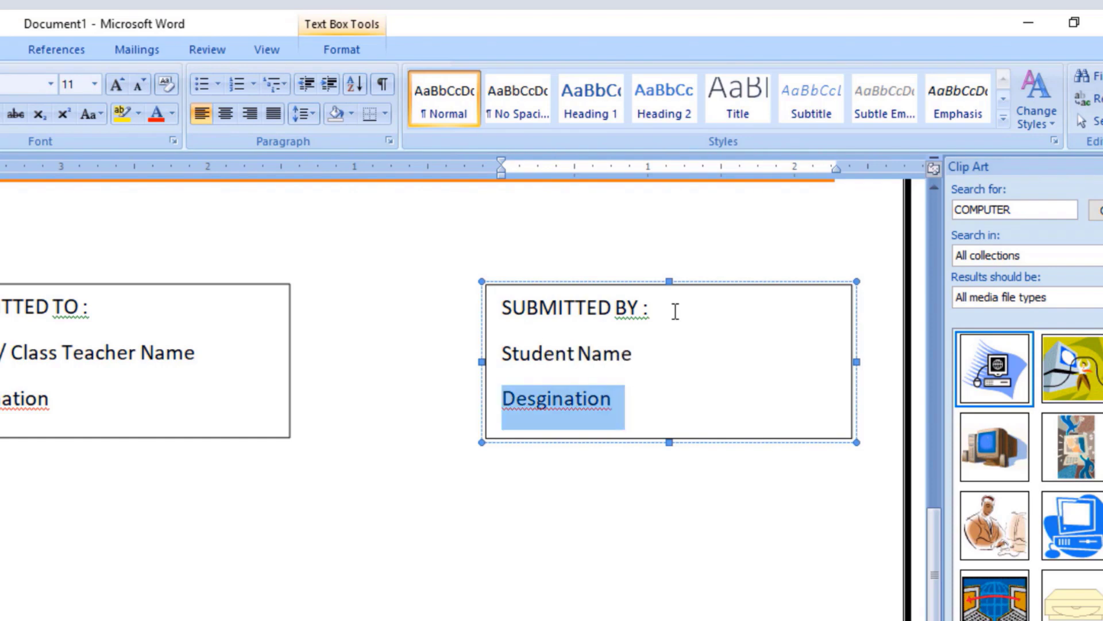
text(Roll No. :)
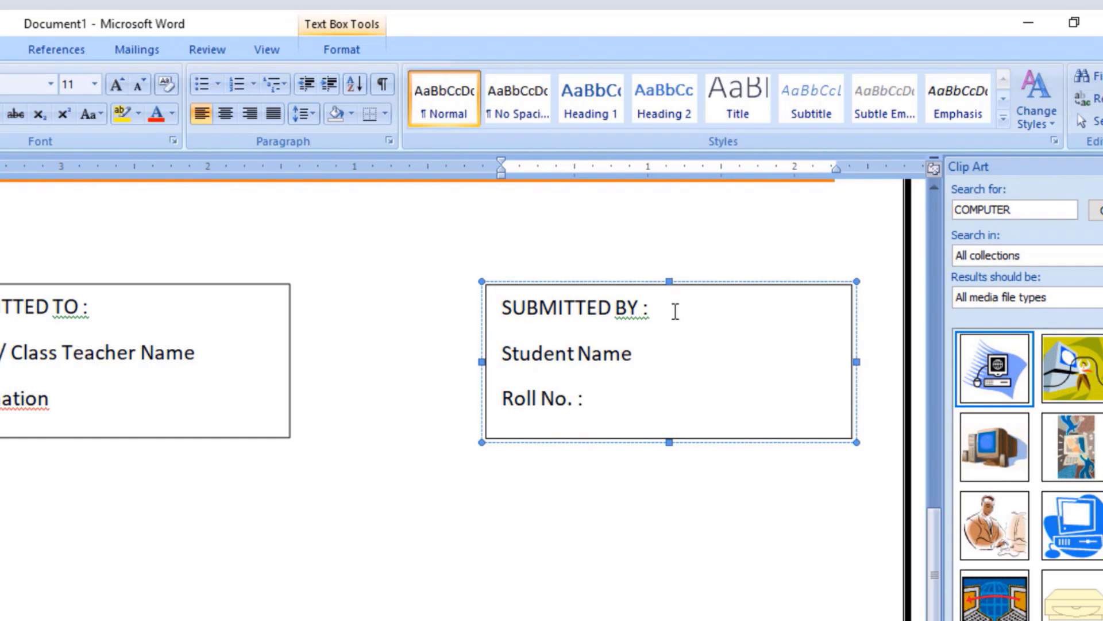
key(Return)
text(Class / Co)
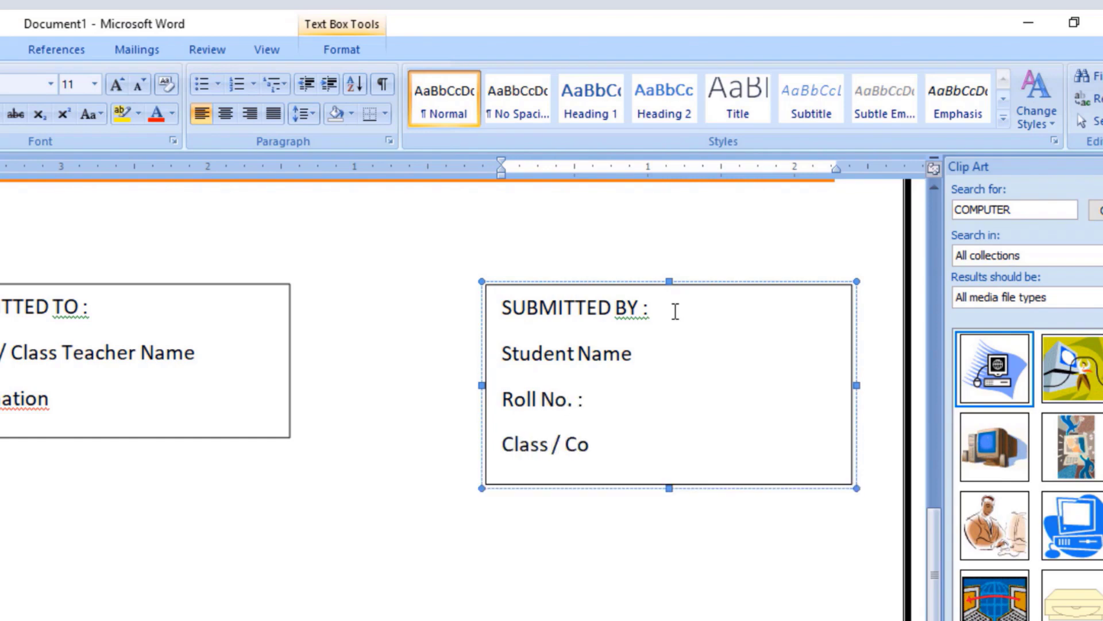
text(urse Name :)
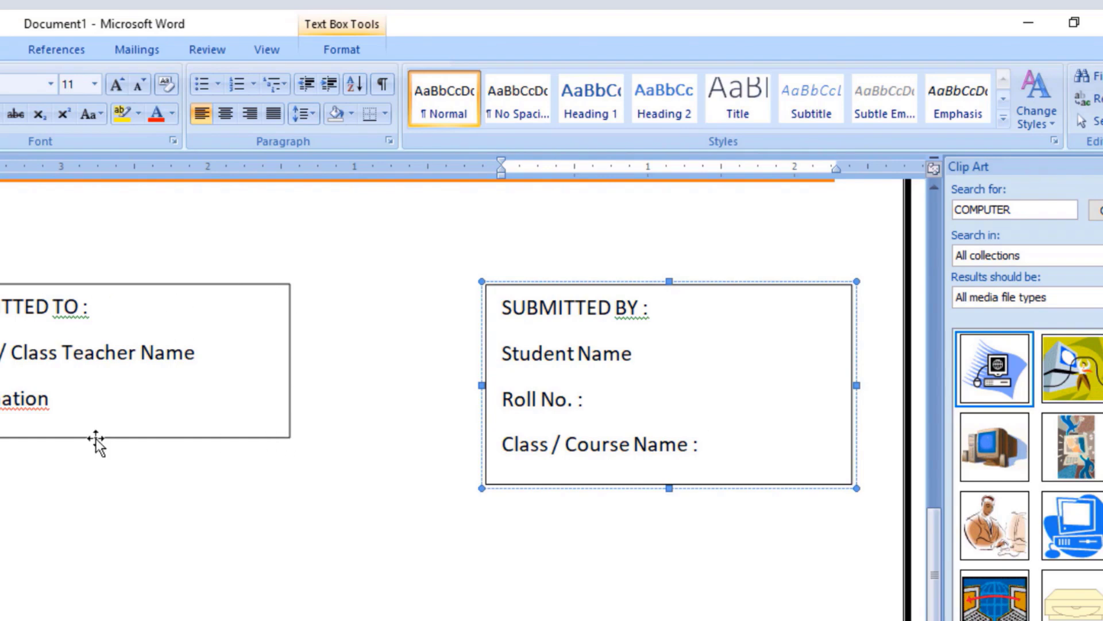
Set the SUBMITTED TO text box's line colour to white to hide its outline
click(145, 288)
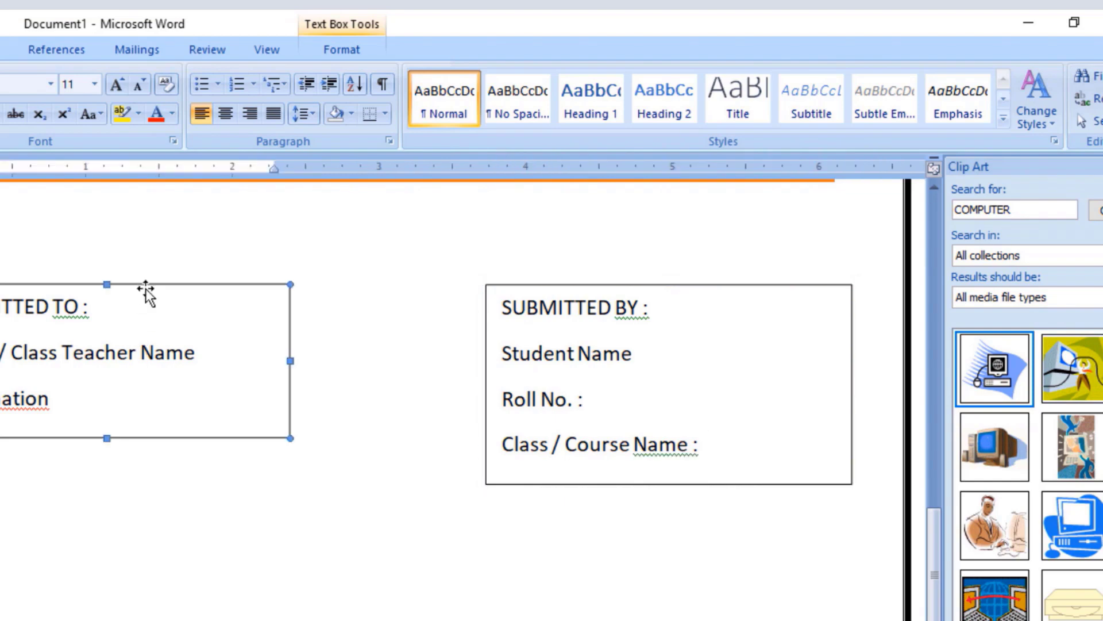
right_click(146, 289)
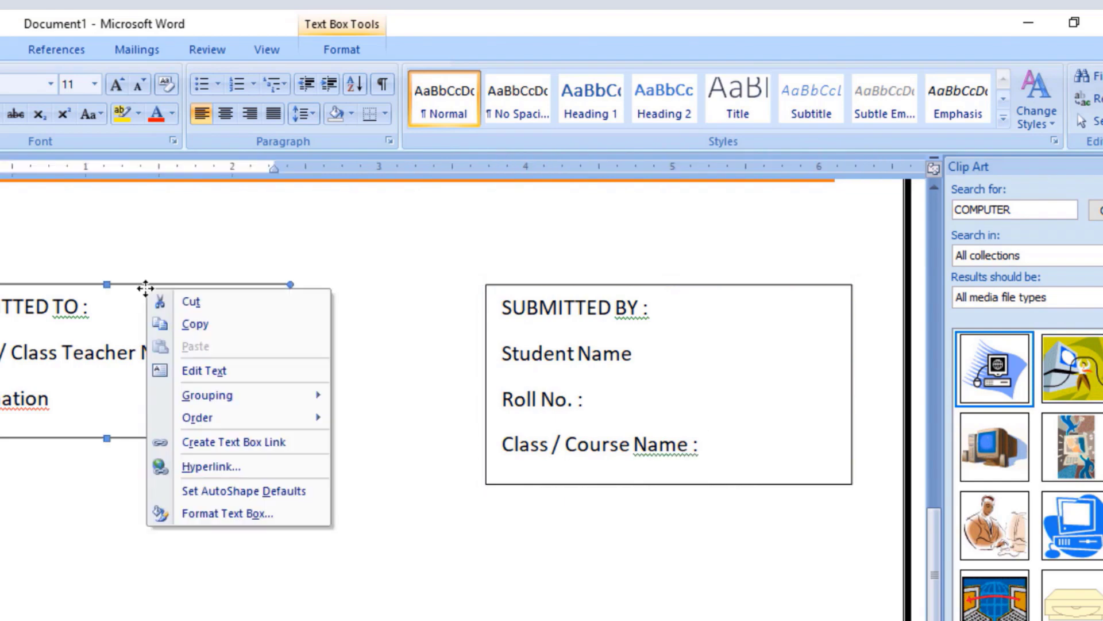
click(185, 519)
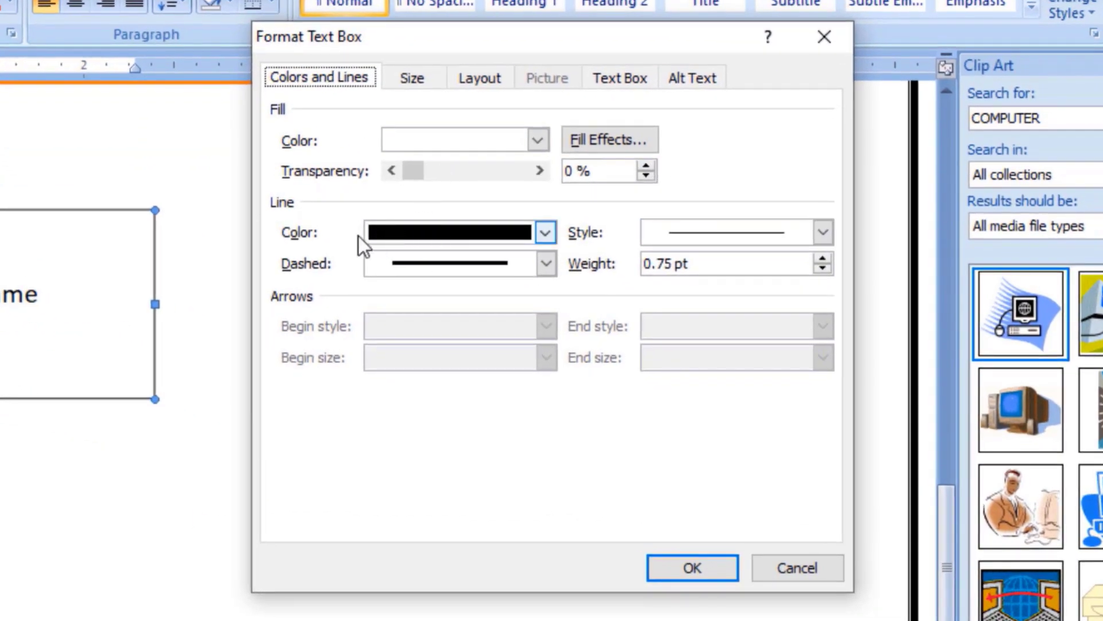
click(395, 238)
click(377, 282)
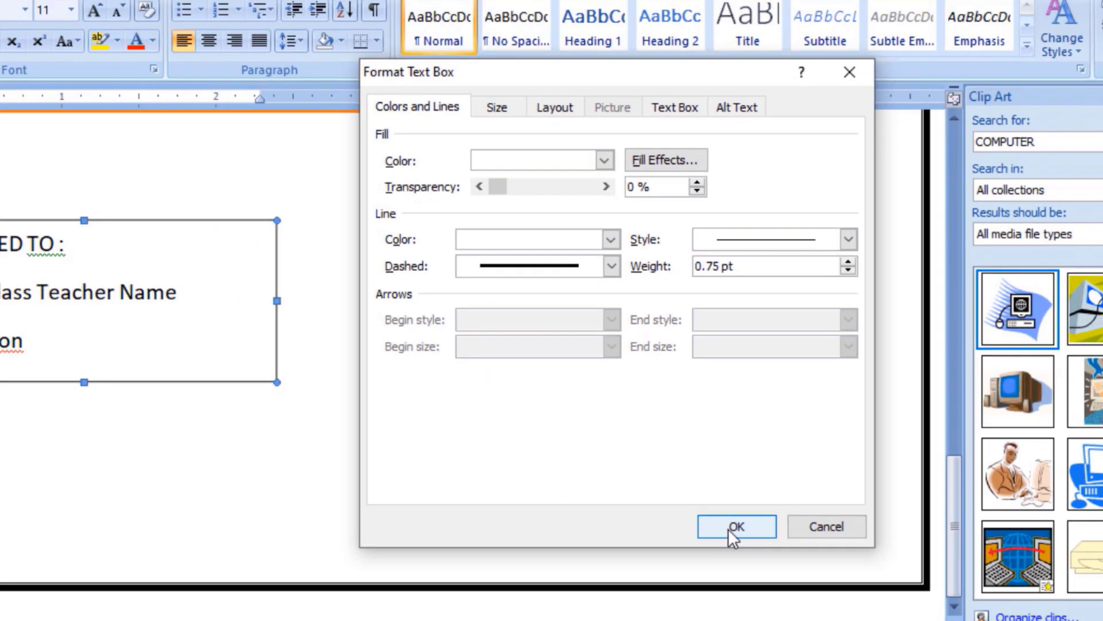
click(731, 527)
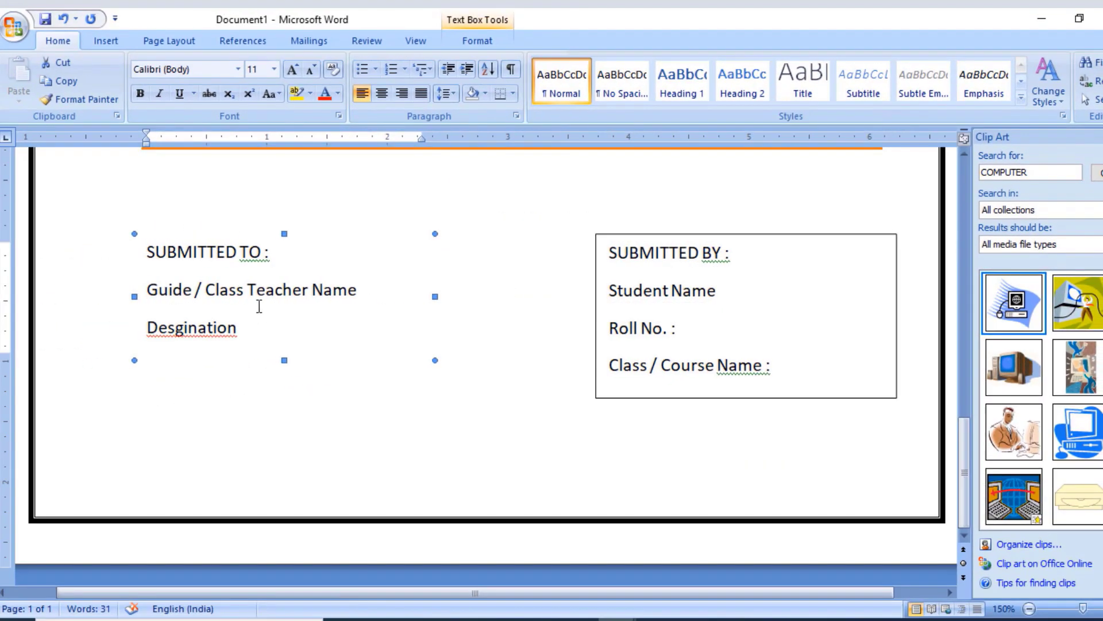
click(202, 375)
scroll(276, 399, up, 15)
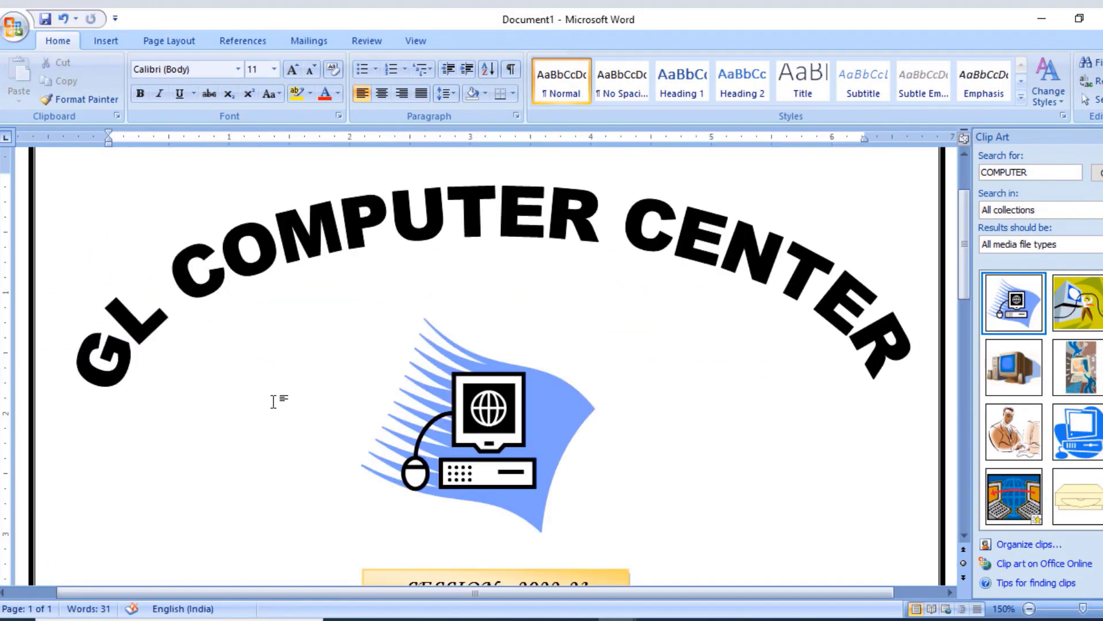
scroll(282, 400, down, 8)
scroll(291, 402, down, 7)
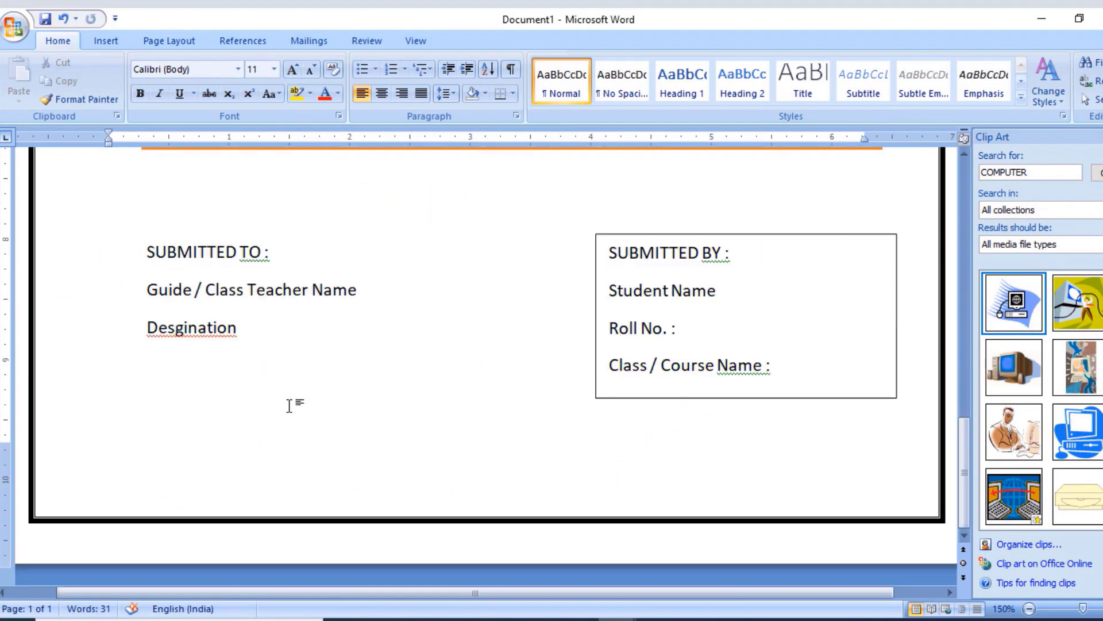
Set the SUBMITTED BY text box's line colour to white so it appears borderless
right_click(656, 234)
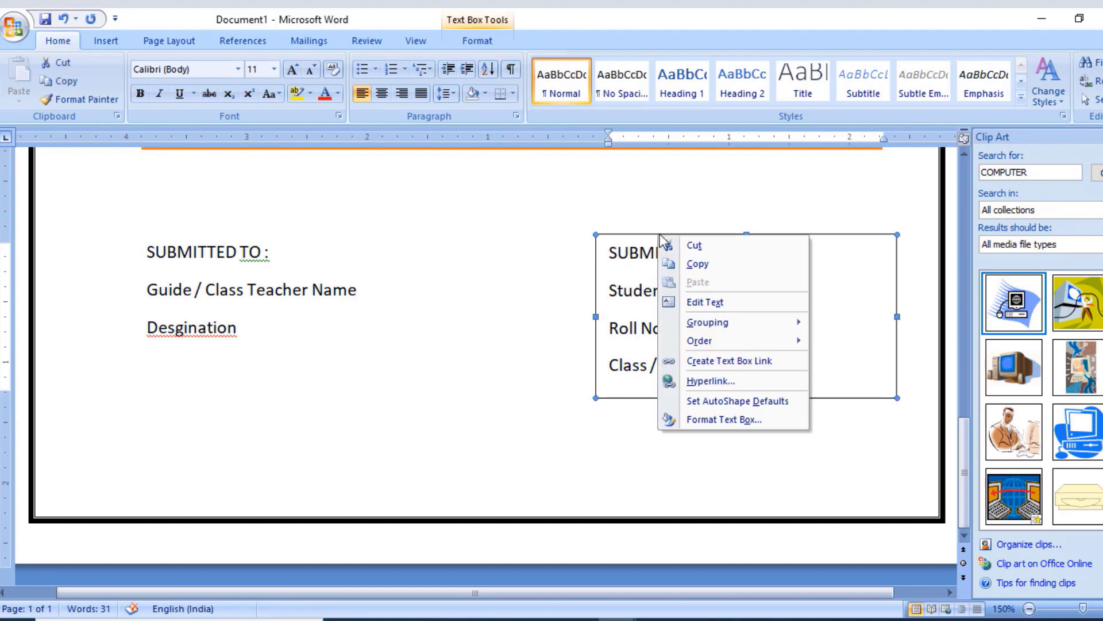
click(687, 416)
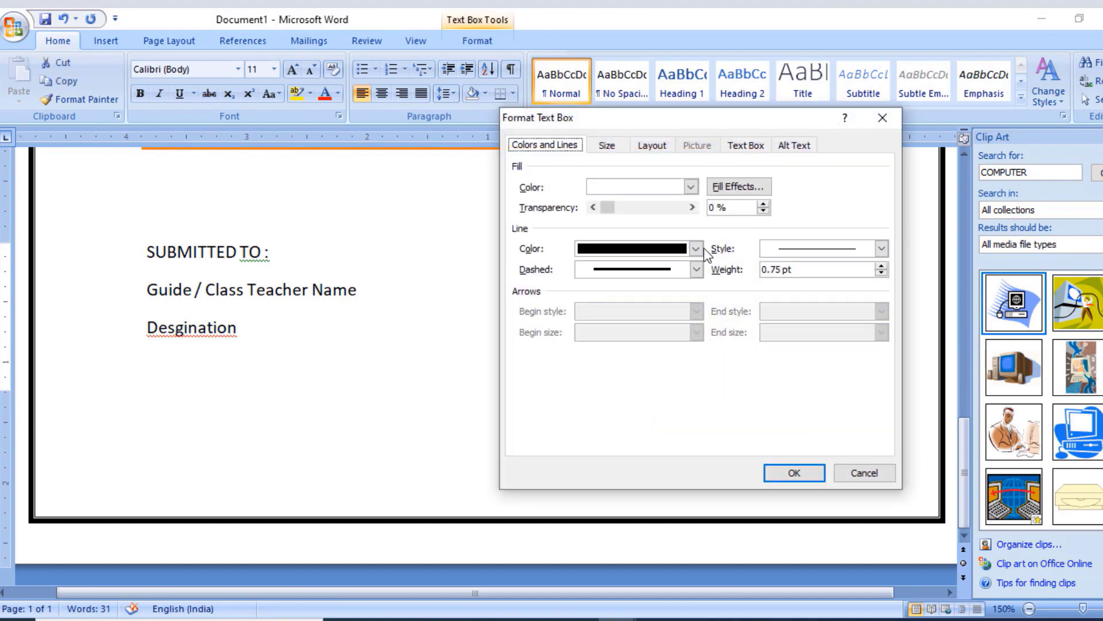
click(695, 249)
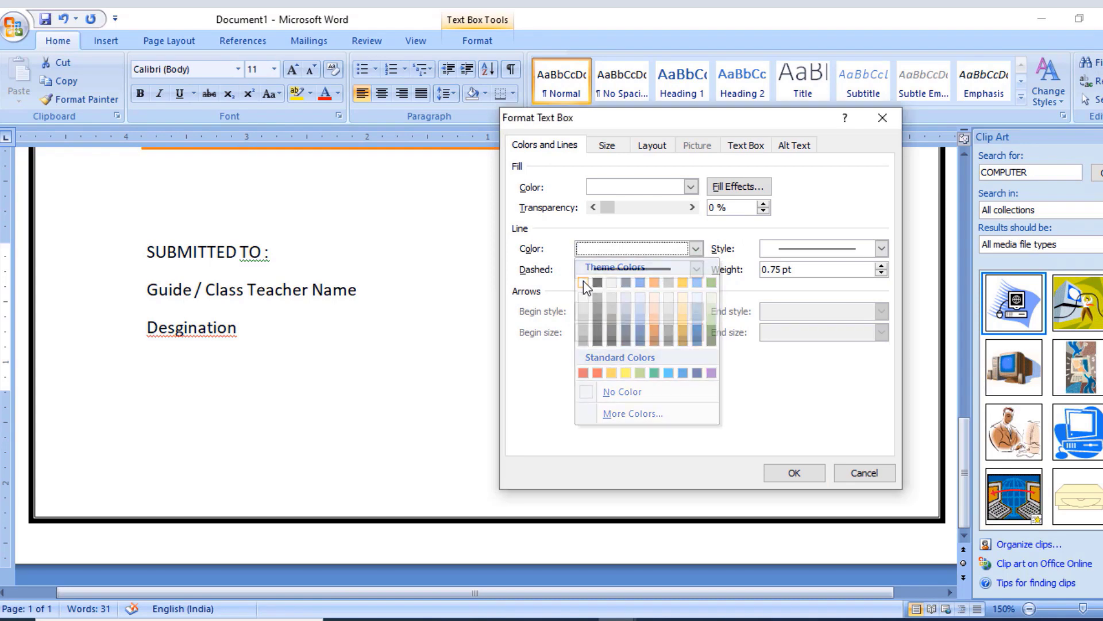
click(584, 282)
click(770, 474)
click(647, 446)
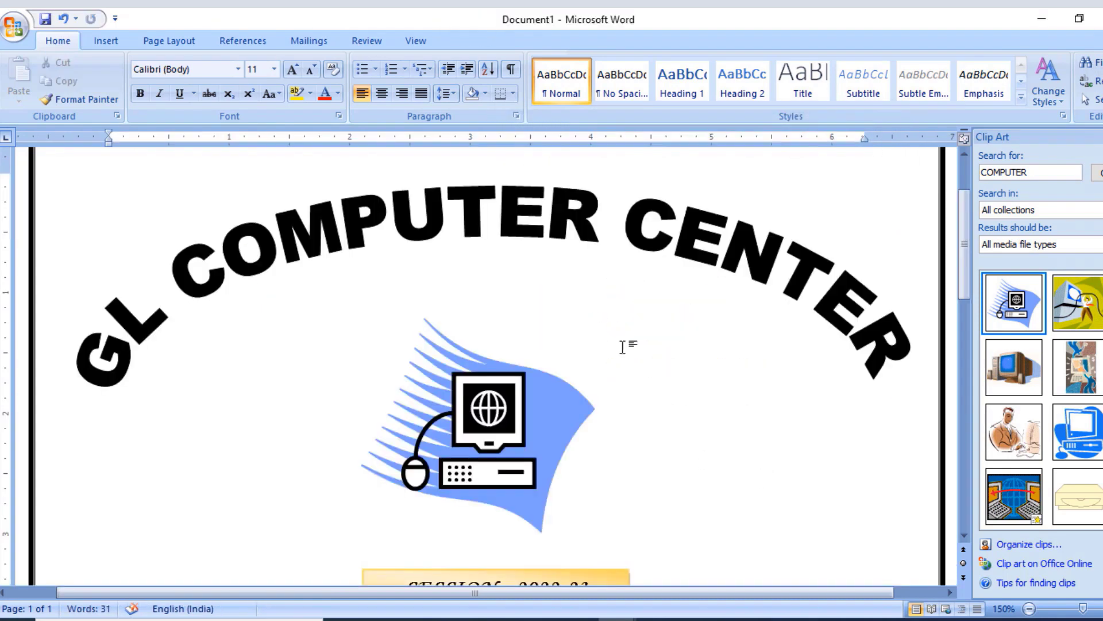
scroll(556, 372, down, 5)
scroll(562, 369, down, 5)
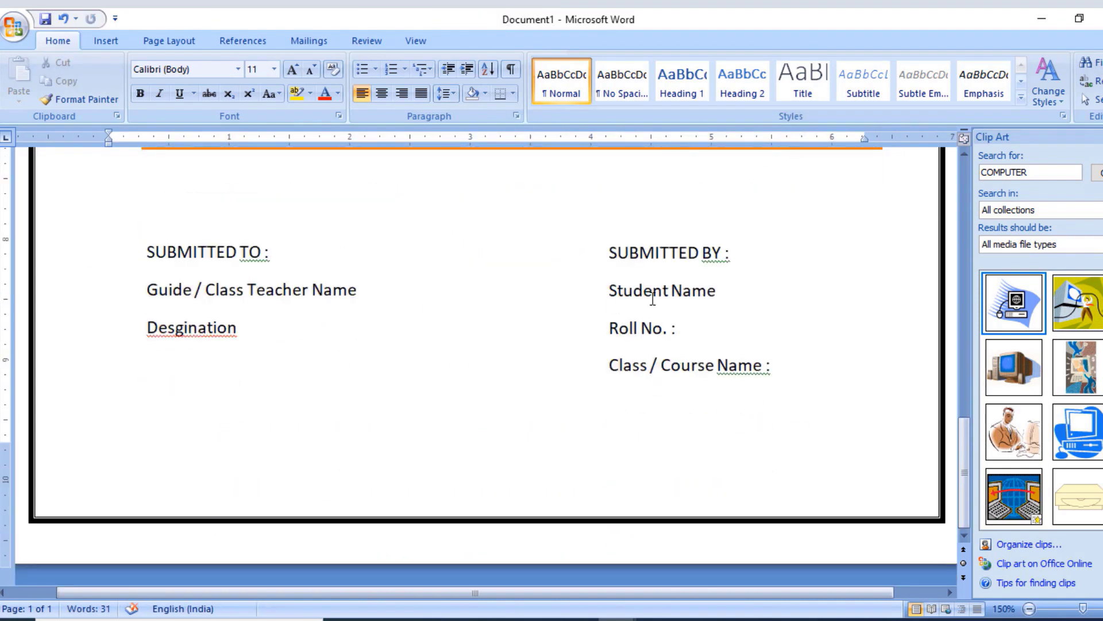
Change all the SUBMITTED TO box text to the Forte font
click(144, 253)
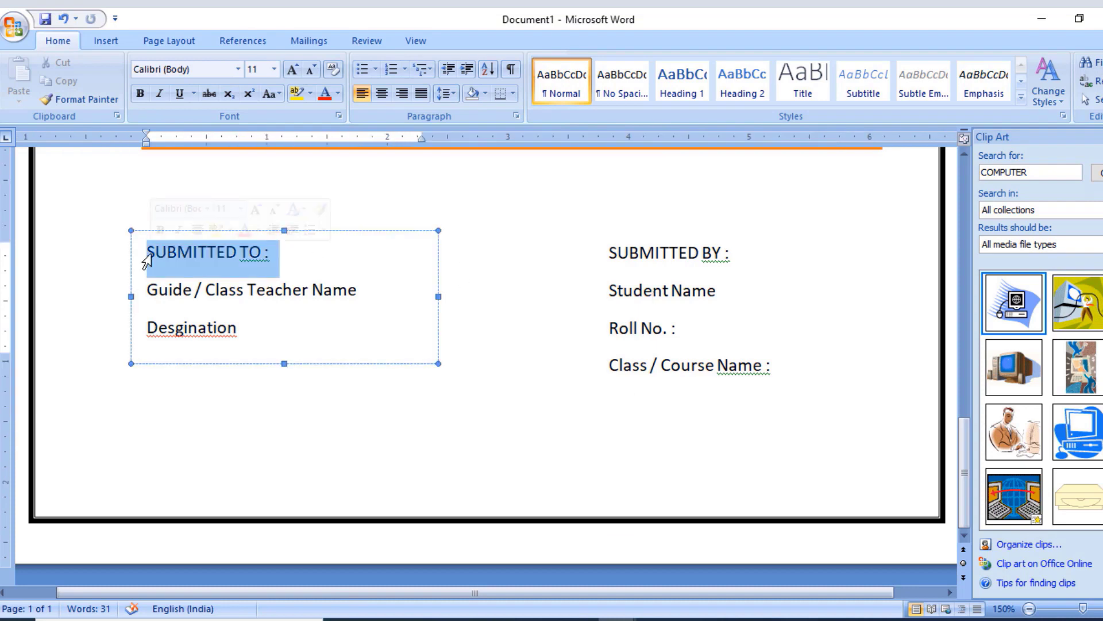
drag(246, 327, 167, 257)
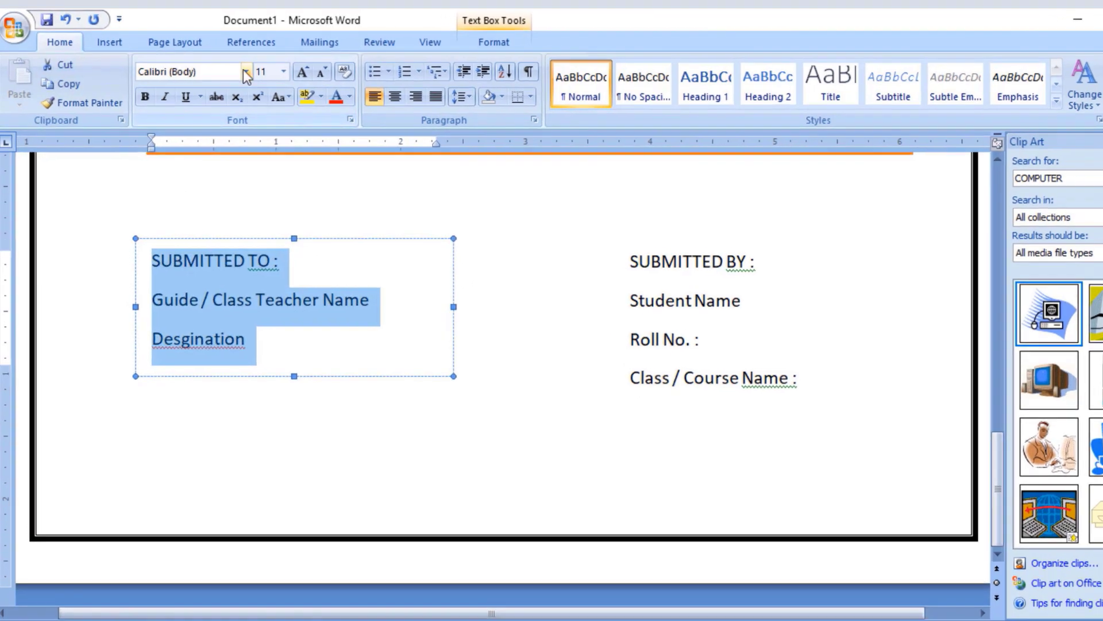
click(237, 69)
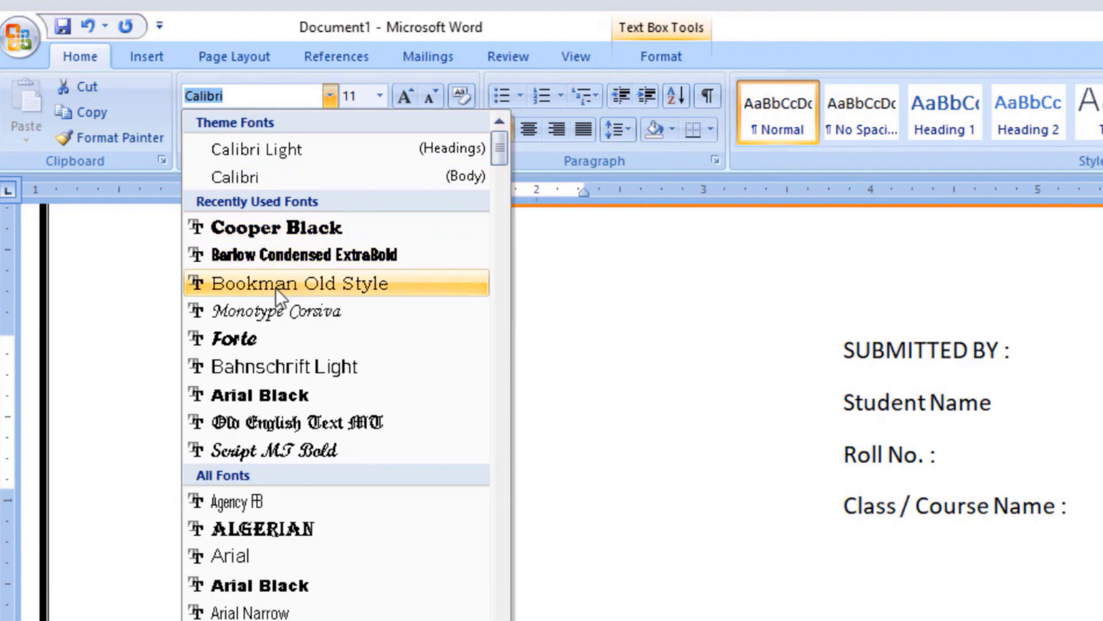
click(259, 344)
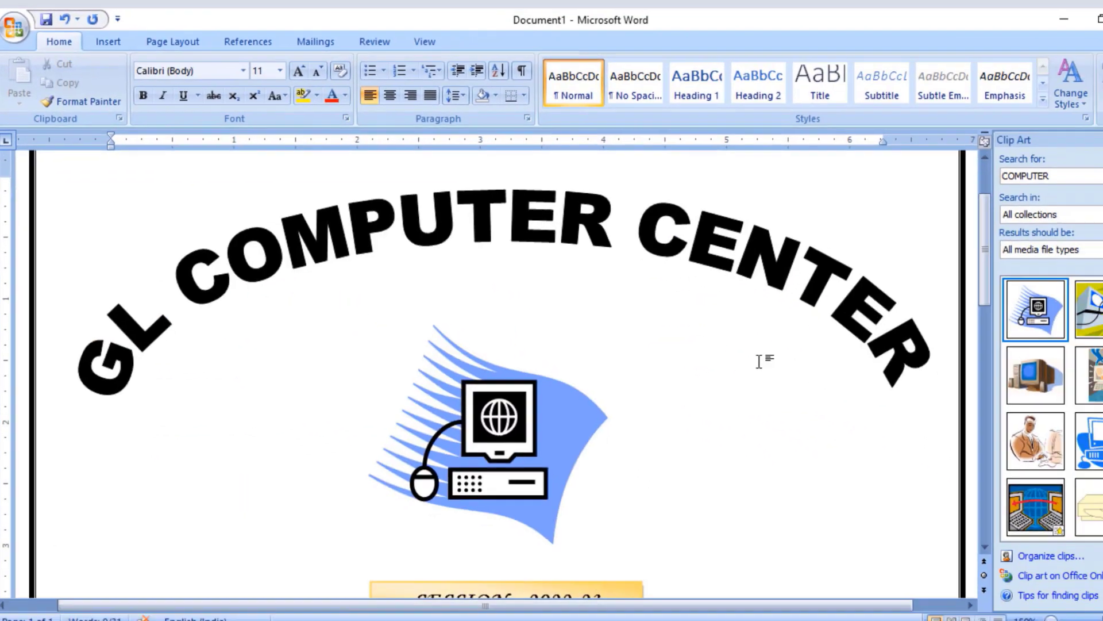
scroll(758, 359, down, 8)
scroll(761, 362, down, 8)
Change all the SUBMITTED BY box text to Forte to match
drag(798, 370, 597, 247)
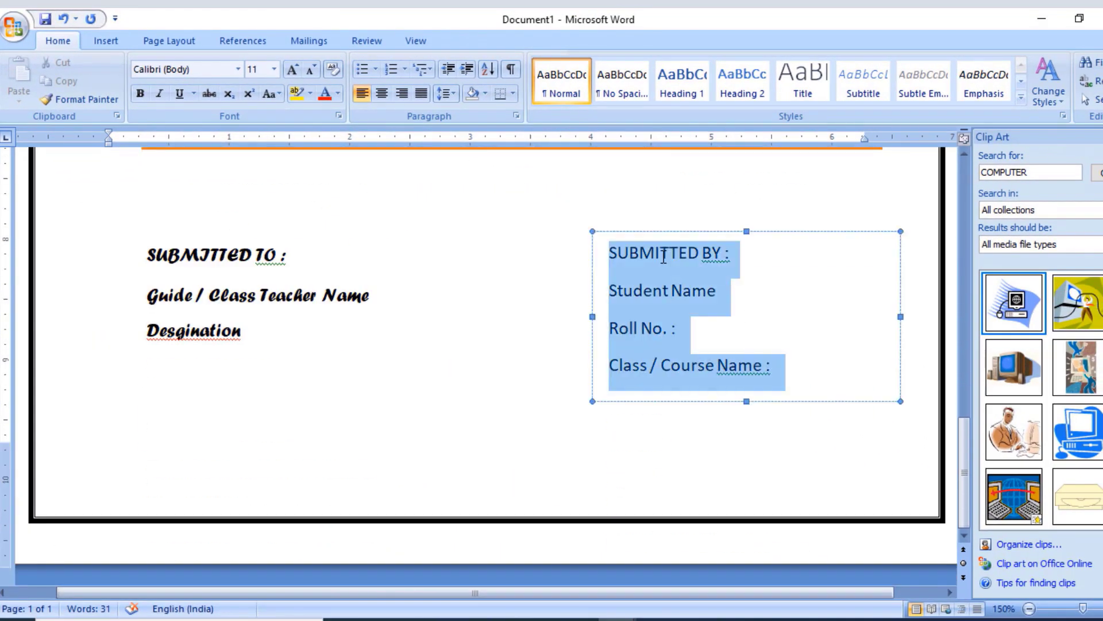
click(237, 69)
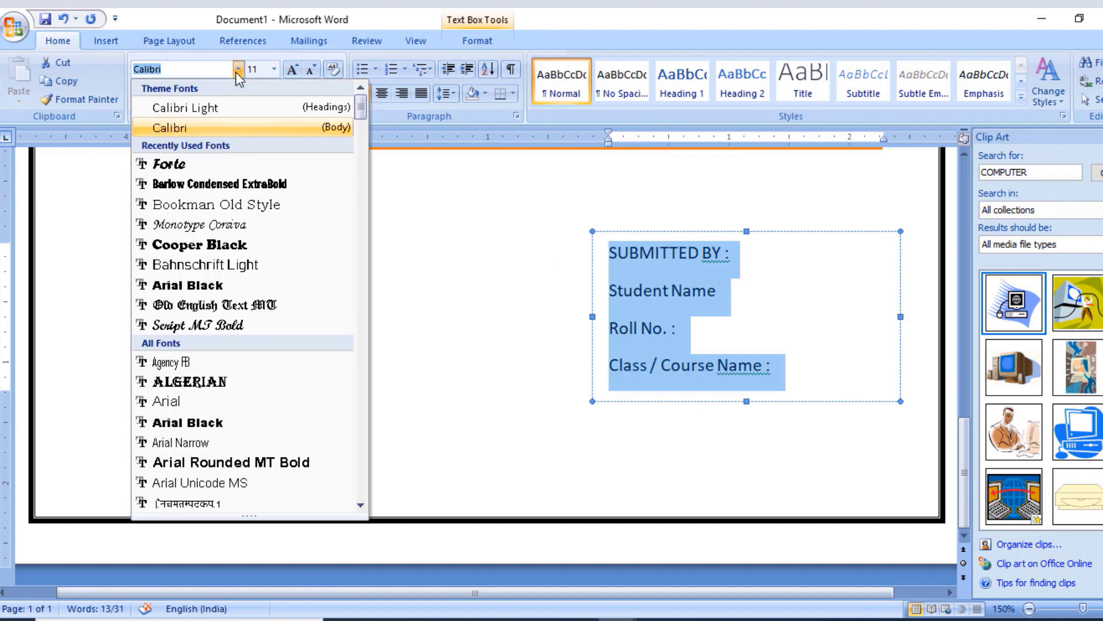
click(195, 160)
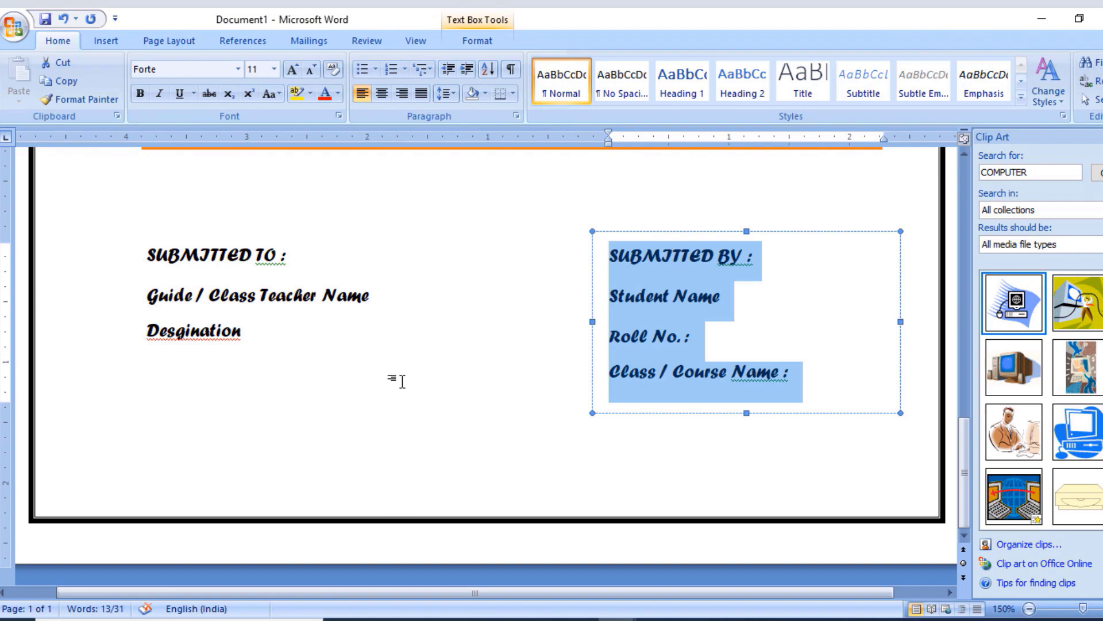
click(397, 378)
Apply the light gold/peach theme colour as the page background colour
scroll(480, 305, down, 8)
scroll(483, 304, down, 2)
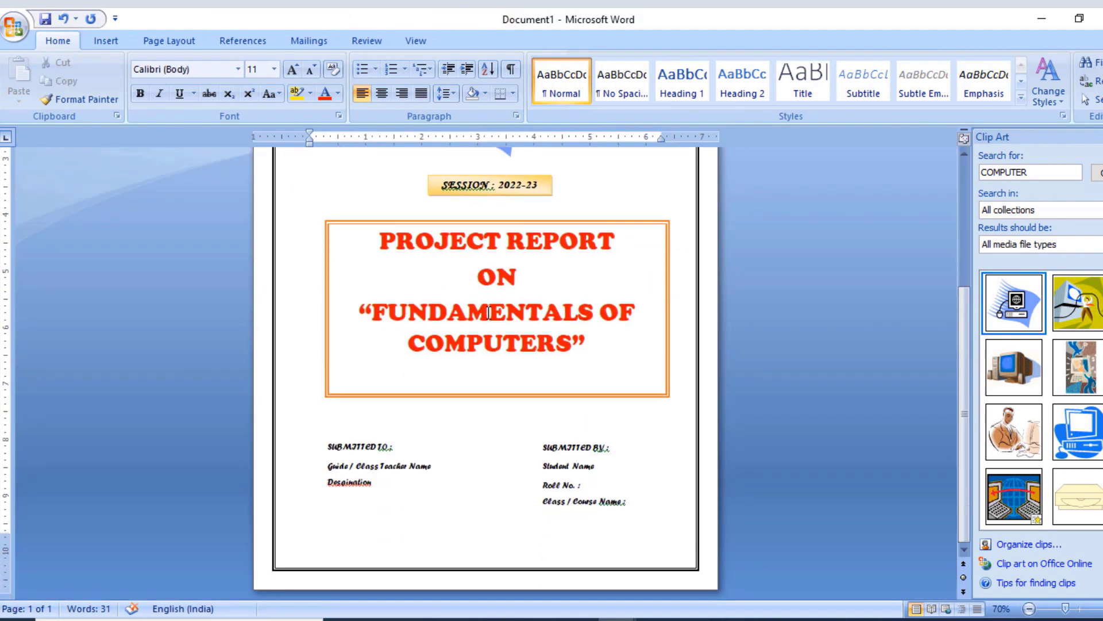
scroll(507, 363, up, 3)
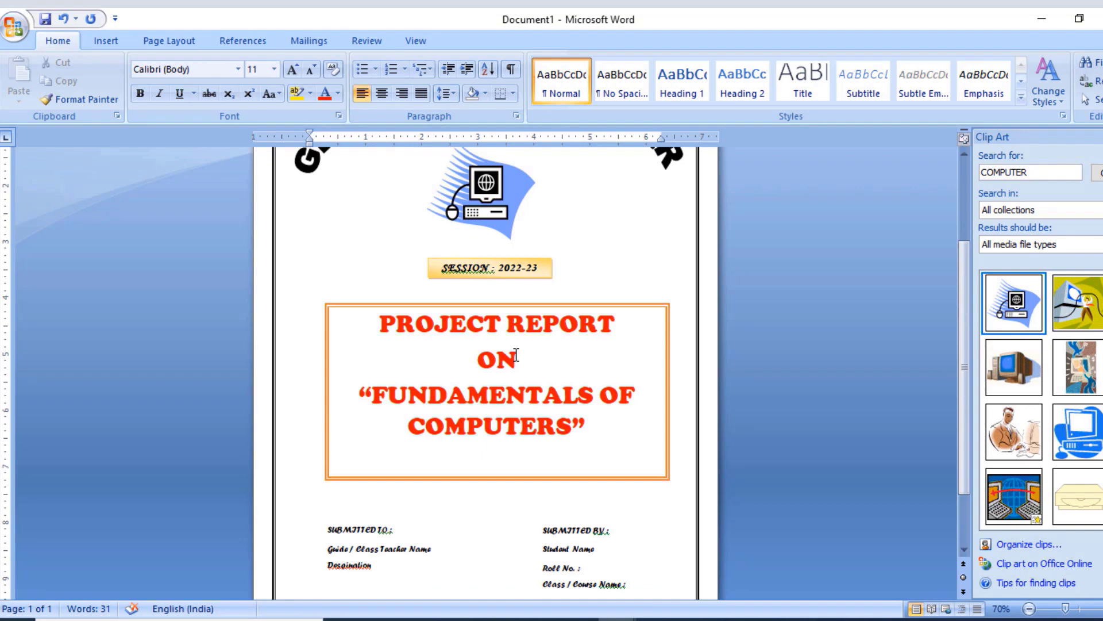
scroll(516, 355, up, 2)
scroll(515, 354, up, 3)
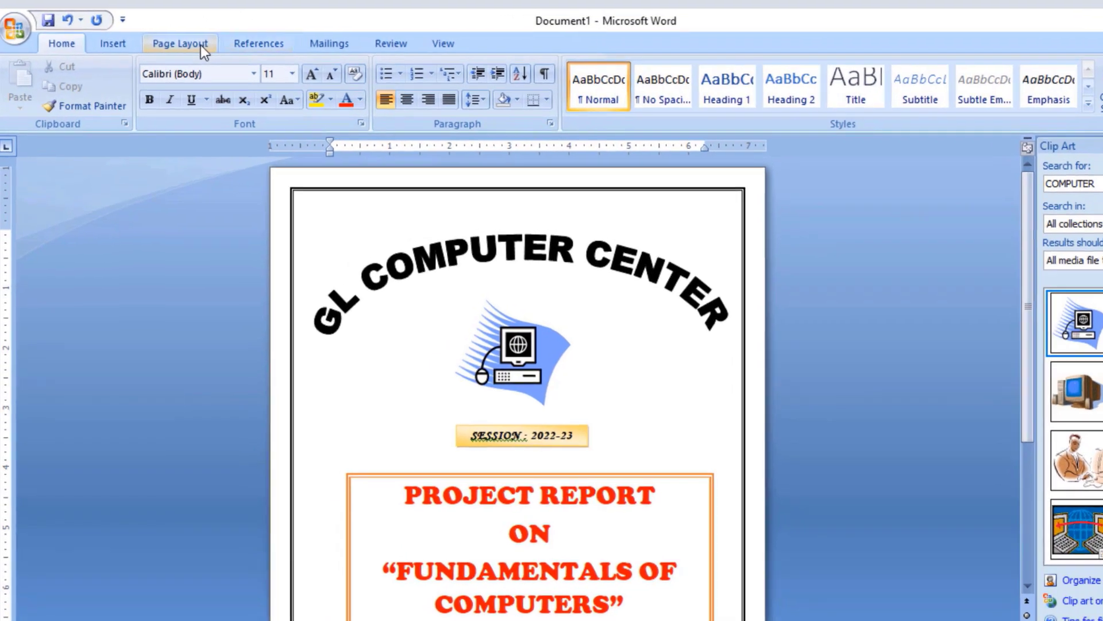
click(169, 40)
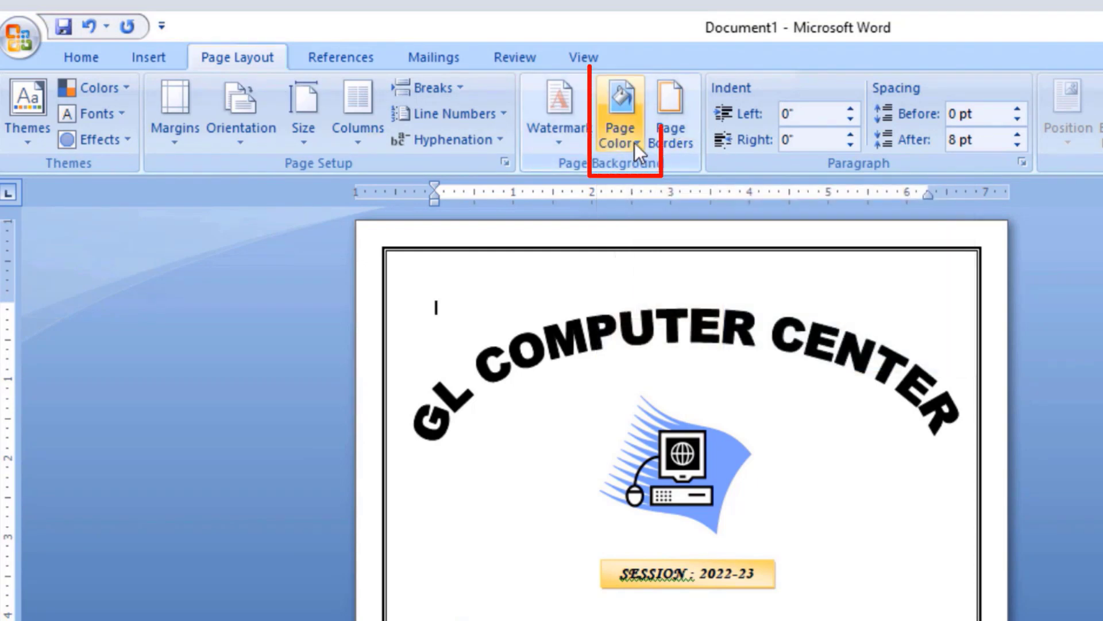
click(639, 143)
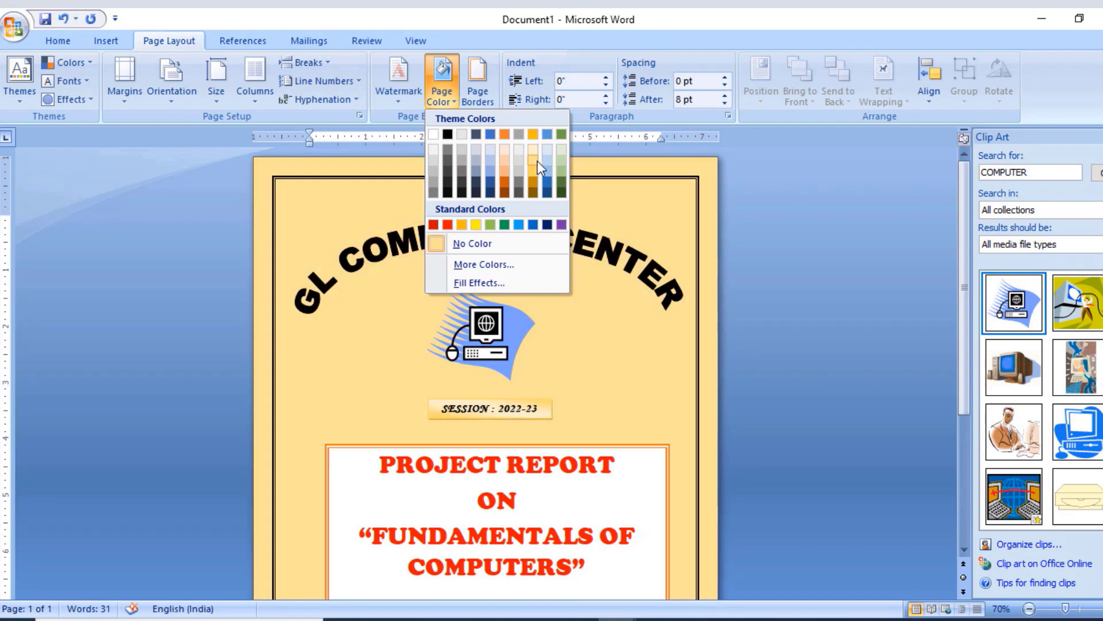
click(536, 161)
scroll(478, 263, down, 2)
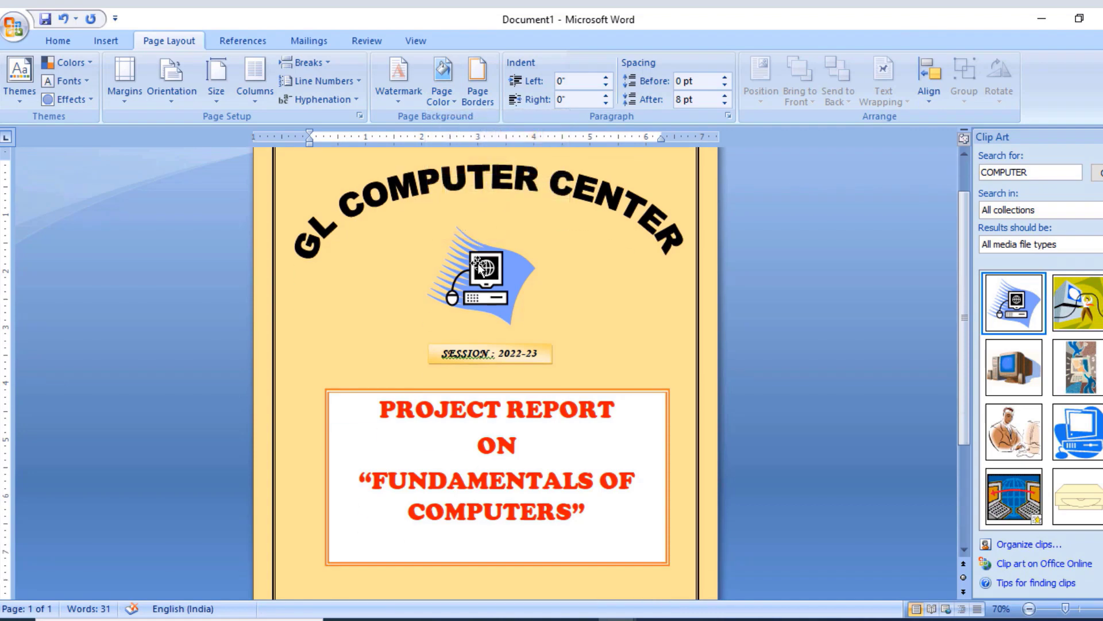
scroll(477, 263, down, 5)
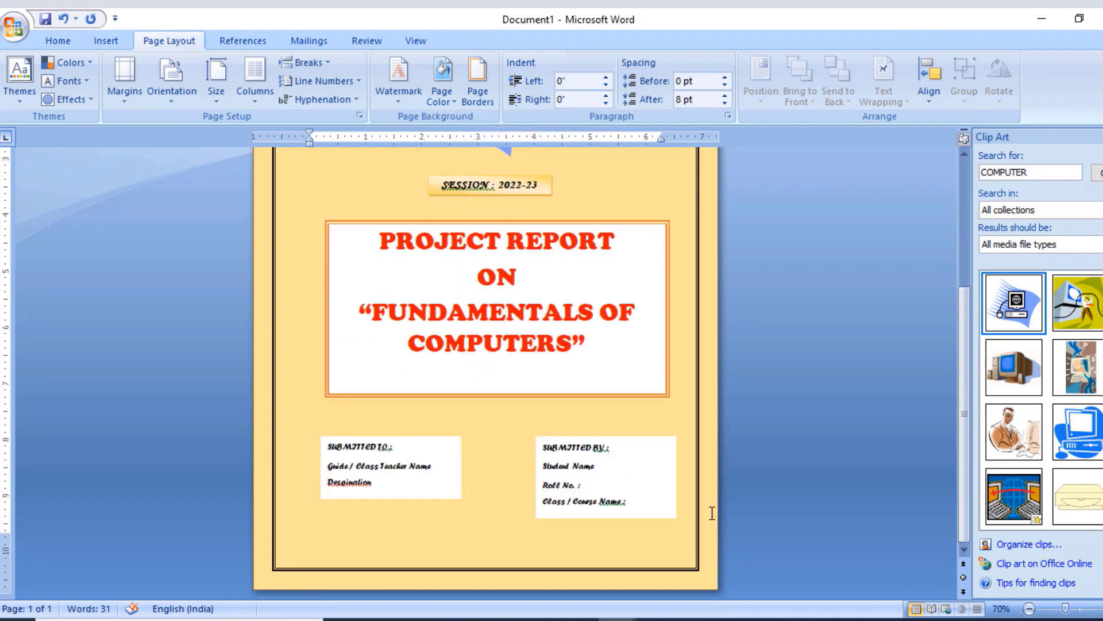
ctrl+scroll(632, 500, up, 4)
scroll(623, 491, down, 6)
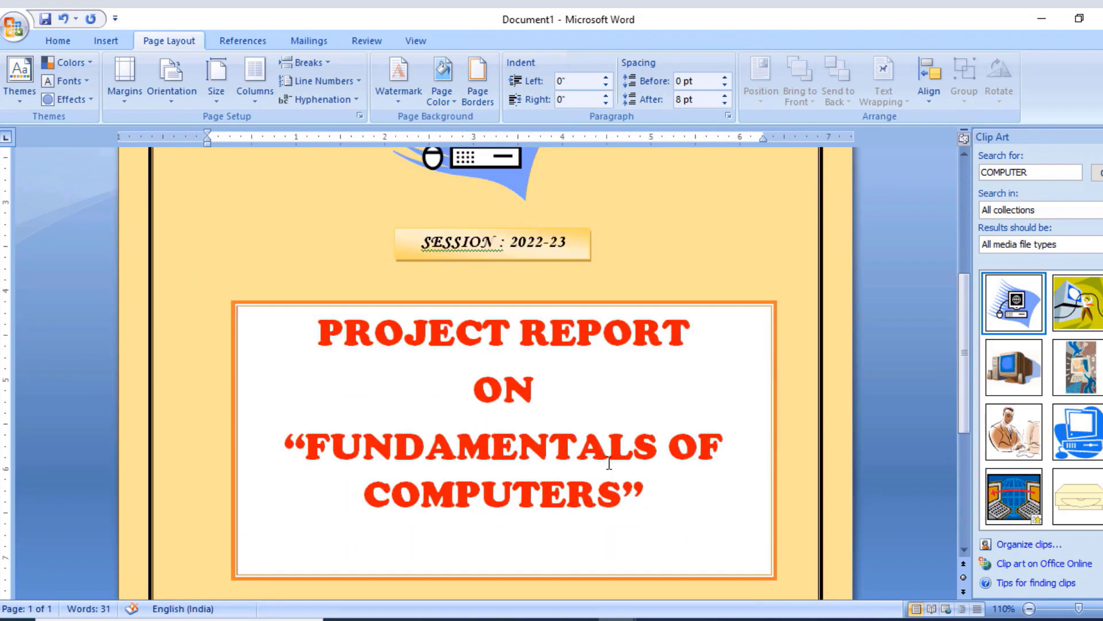
scroll(608, 458, down, 1)
scroll(660, 297, up, 3)
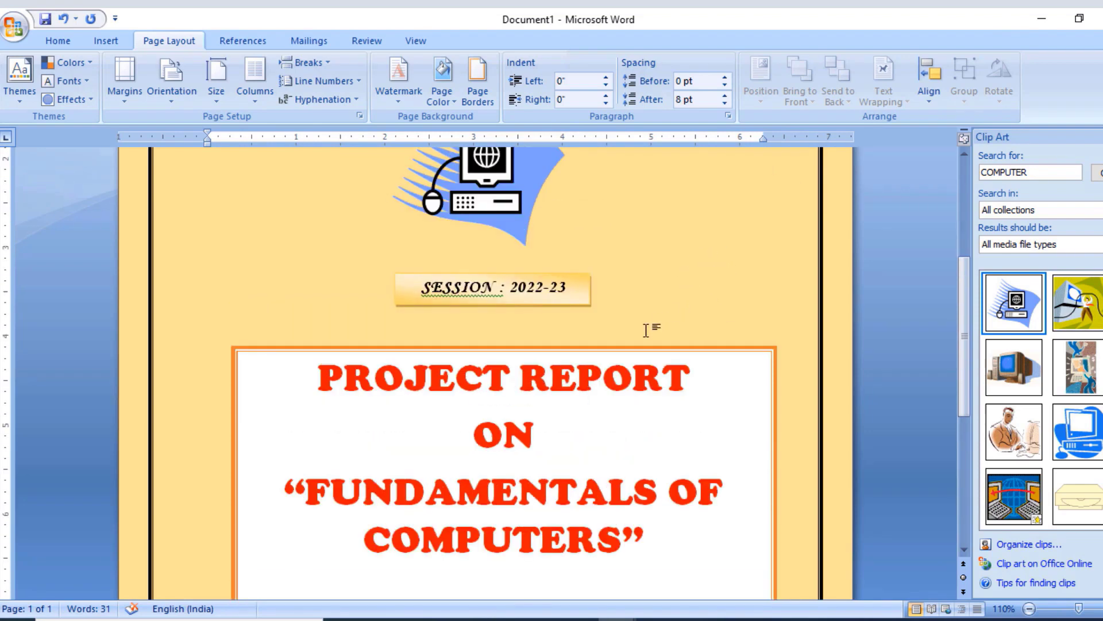
click(619, 346)
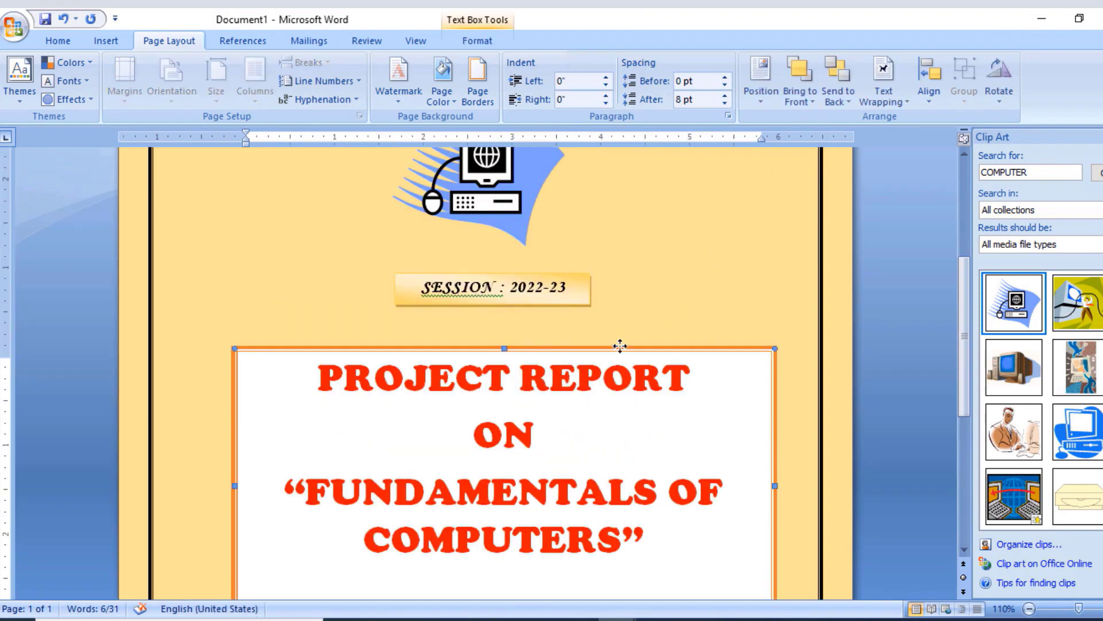
Fill the PROJECT REPORT title box with the light peach theme colour
click(483, 39)
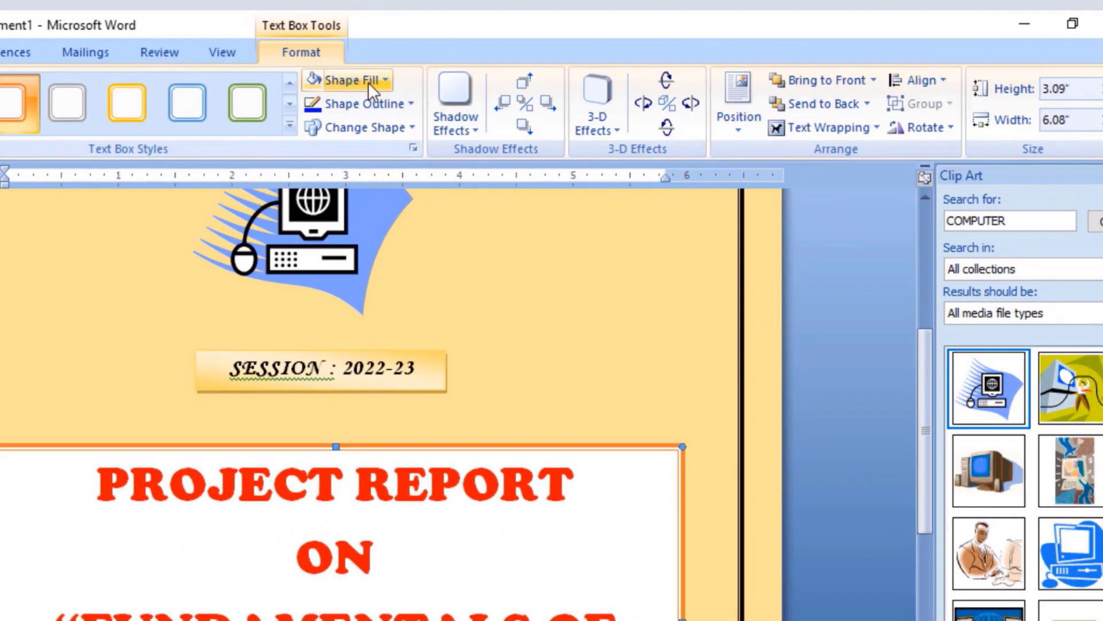
click(388, 80)
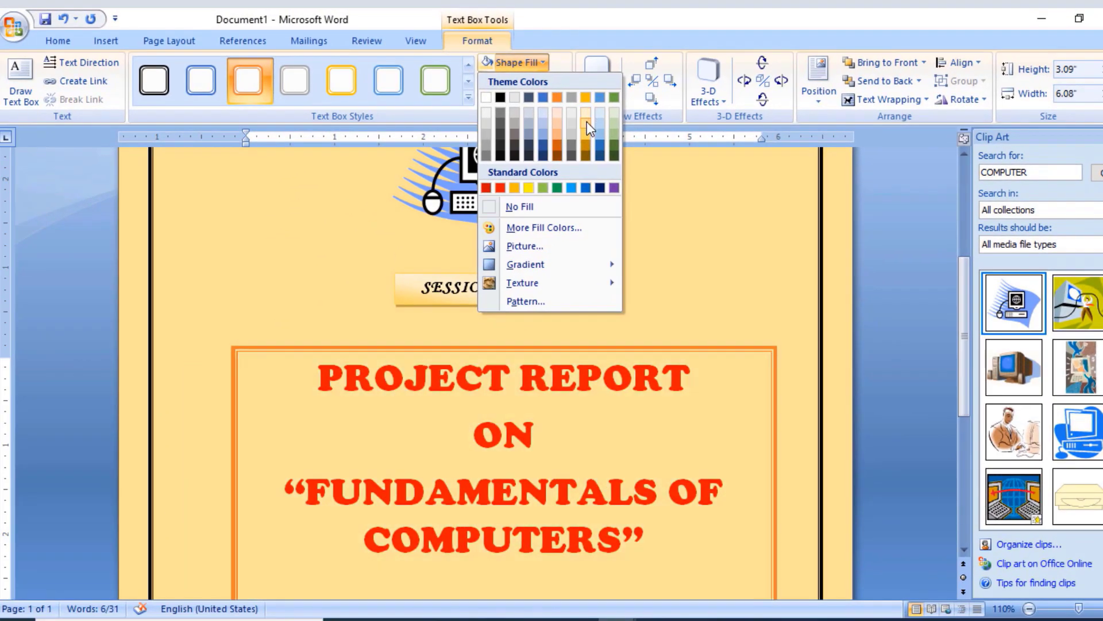
click(587, 122)
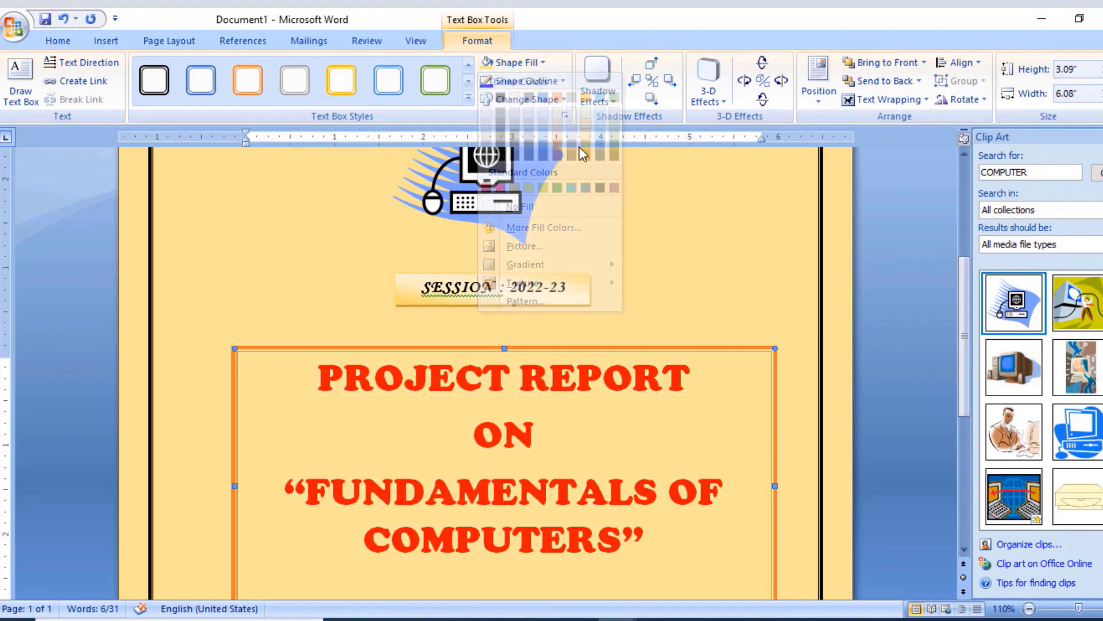
scroll(674, 283, up, 3)
click(673, 283)
scroll(588, 384, down, 4)
scroll(554, 382, down, 2)
scroll(554, 382, down, 2)
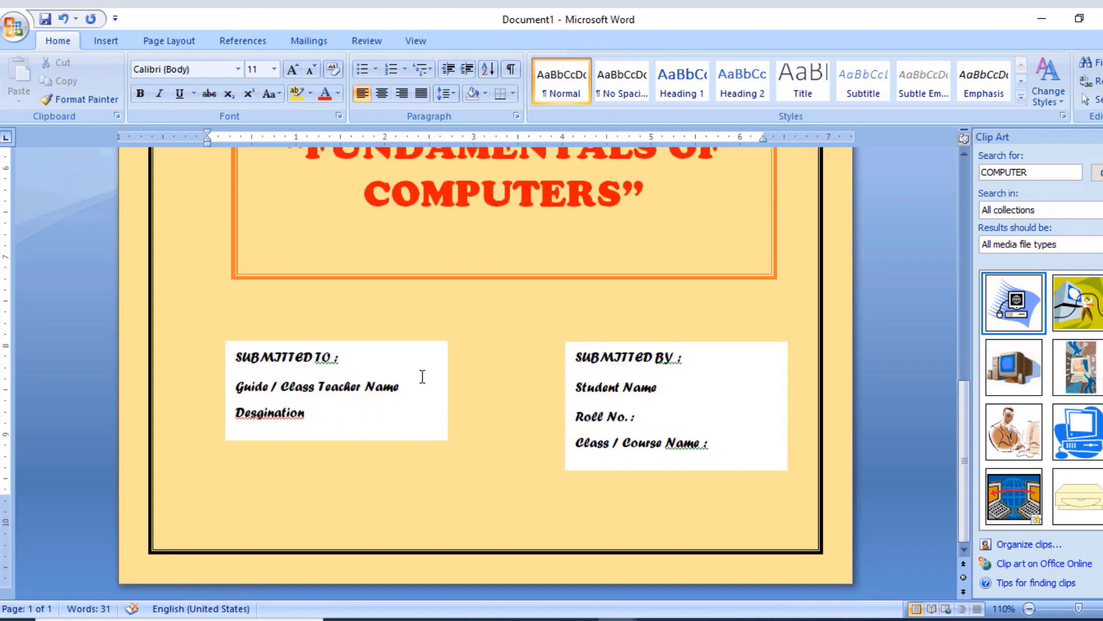
Give the SUBMITTED TO box the same light peach shape fill
click(424, 345)
click(423, 341)
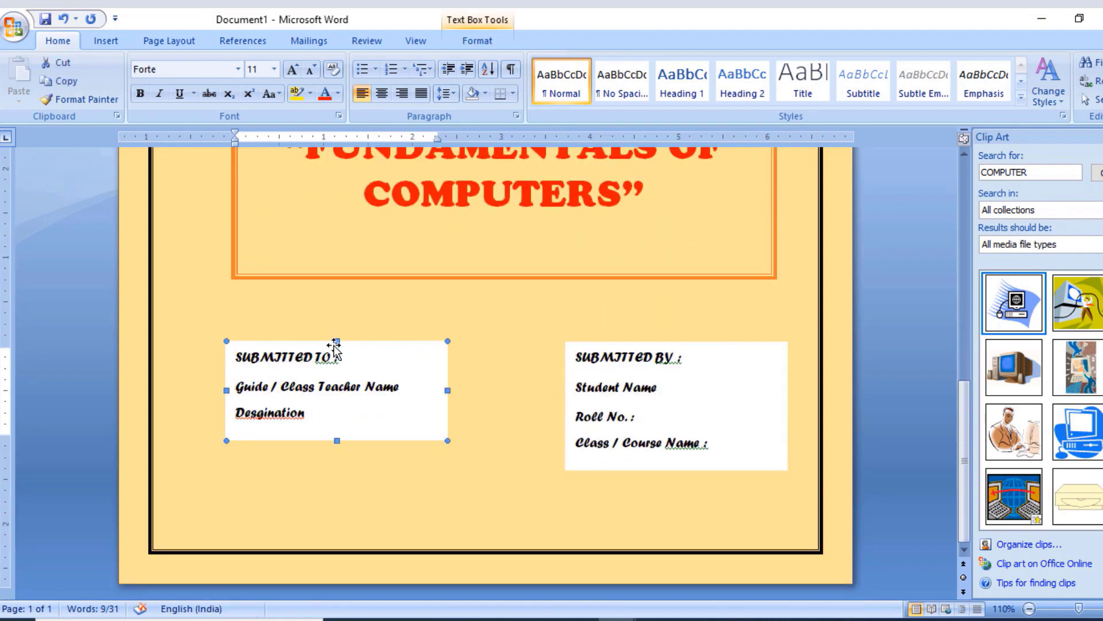
click(476, 40)
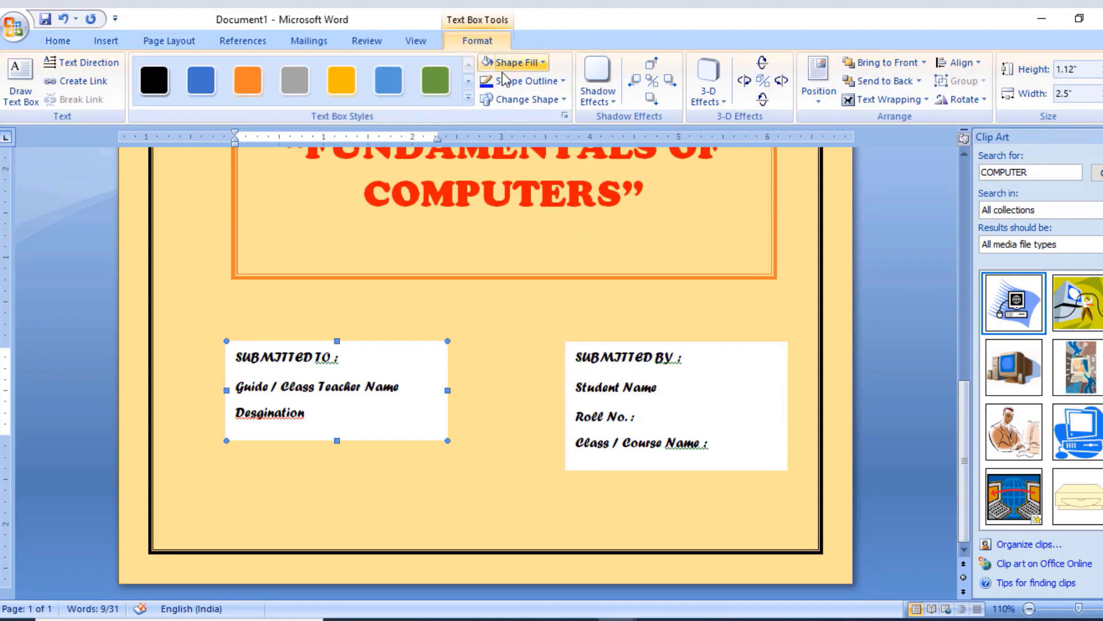
click(499, 62)
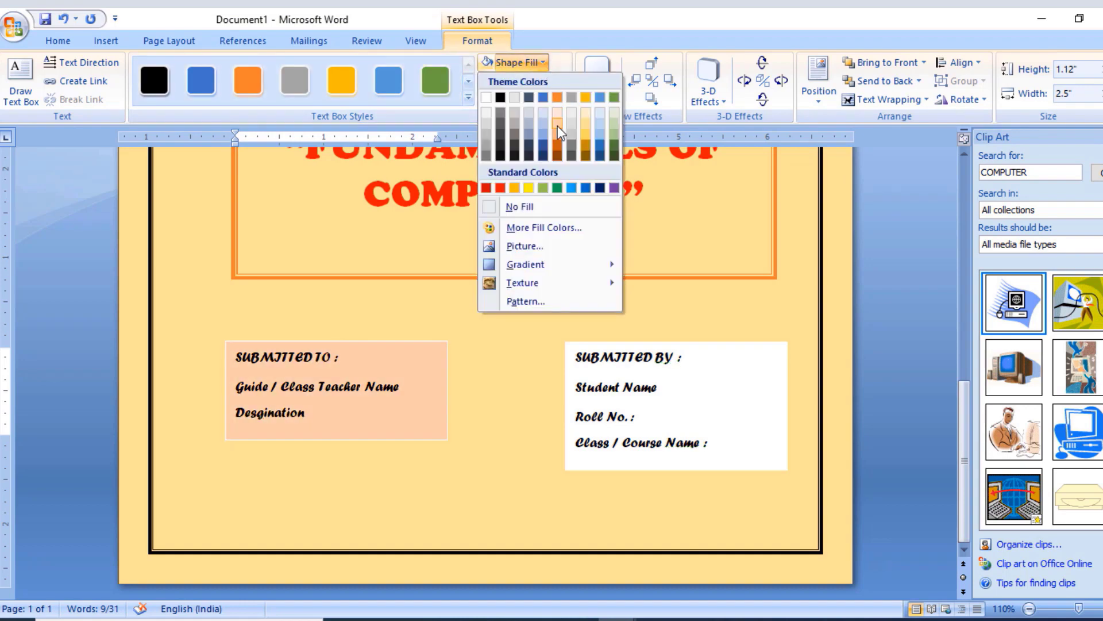
click(590, 134)
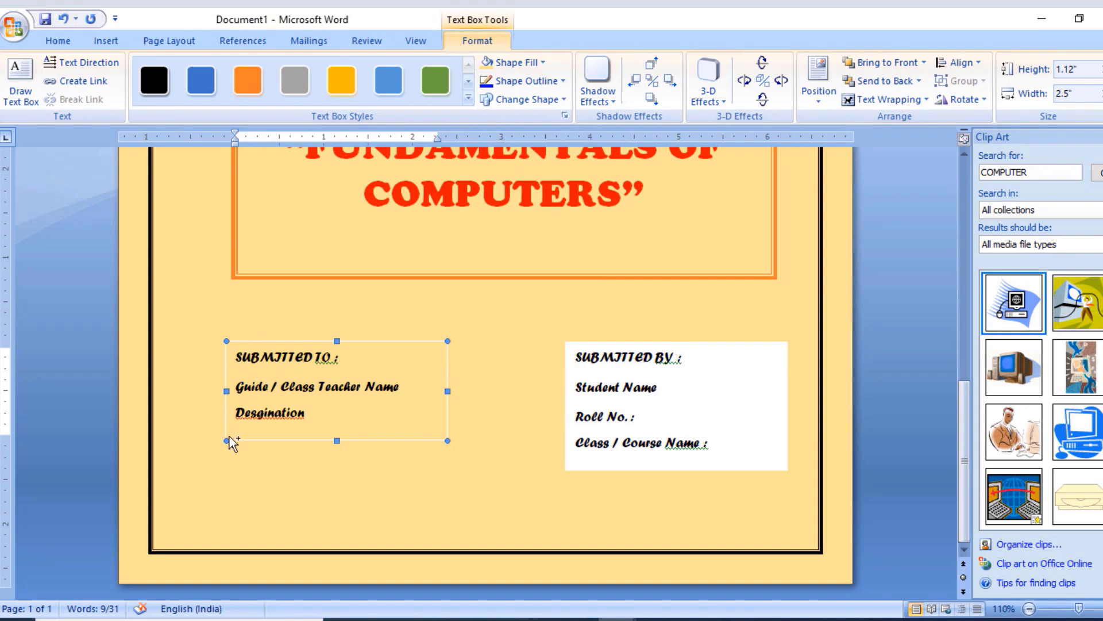
scroll(224, 440, up, 4)
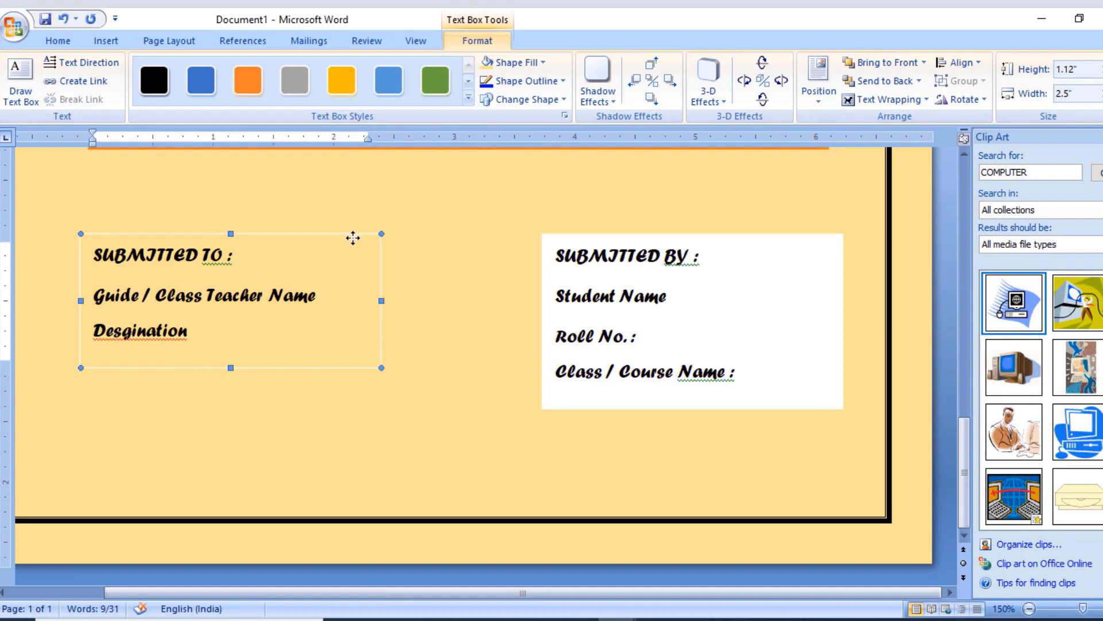
Change the SUBMITTED TO box's line colour to light gold so it matches the page
right_click(353, 237)
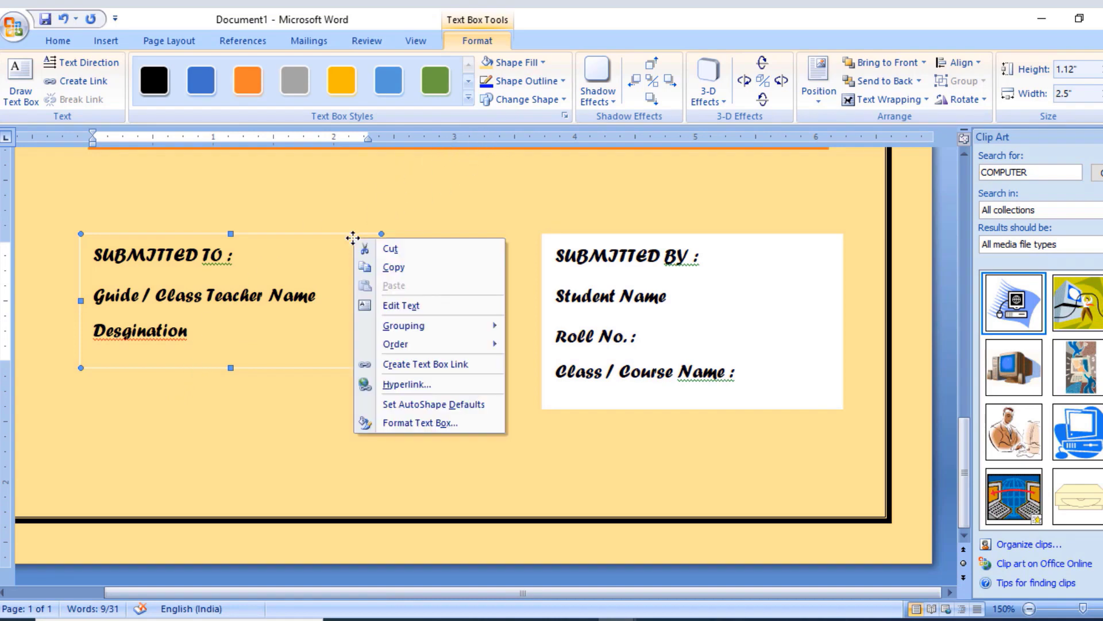
click(406, 423)
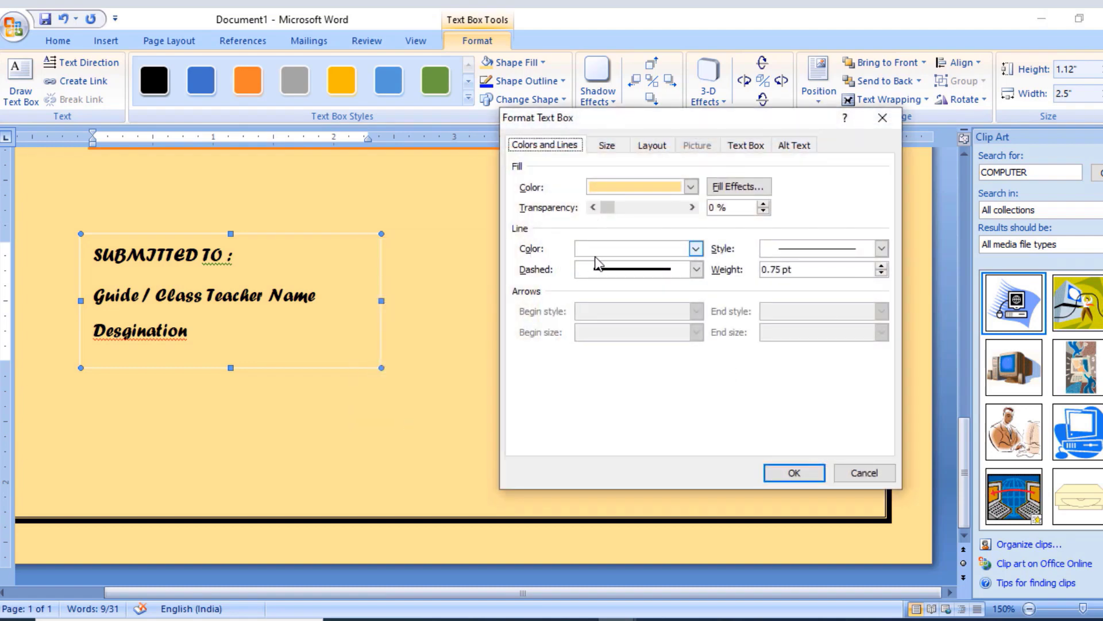
click(696, 248)
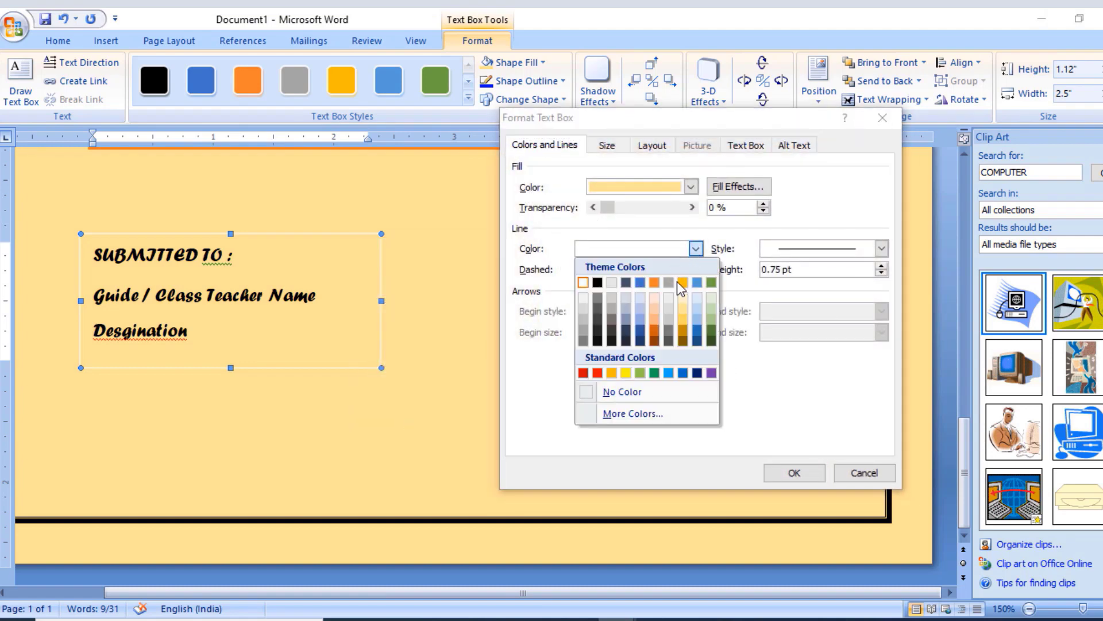
click(682, 315)
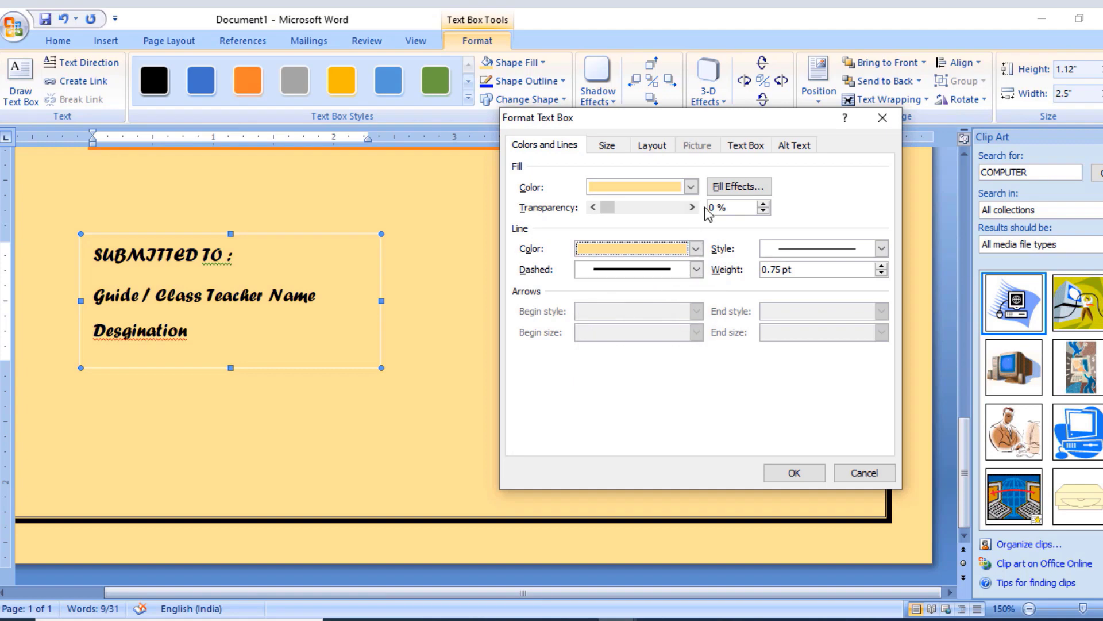
click(794, 472)
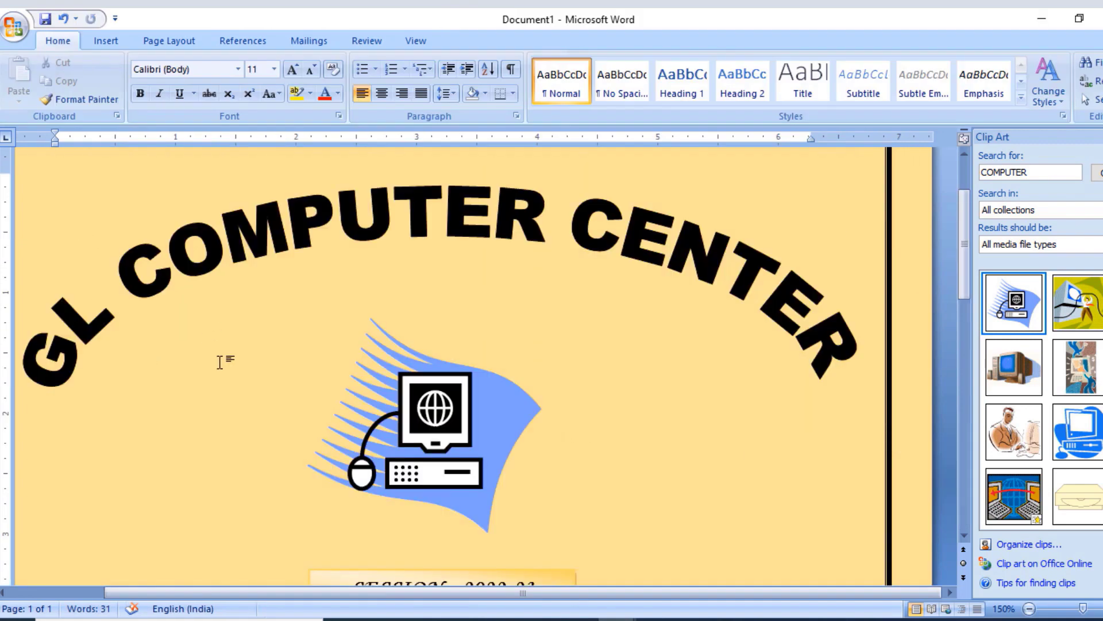
scroll(220, 362, down, 5)
scroll(224, 363, down, 10)
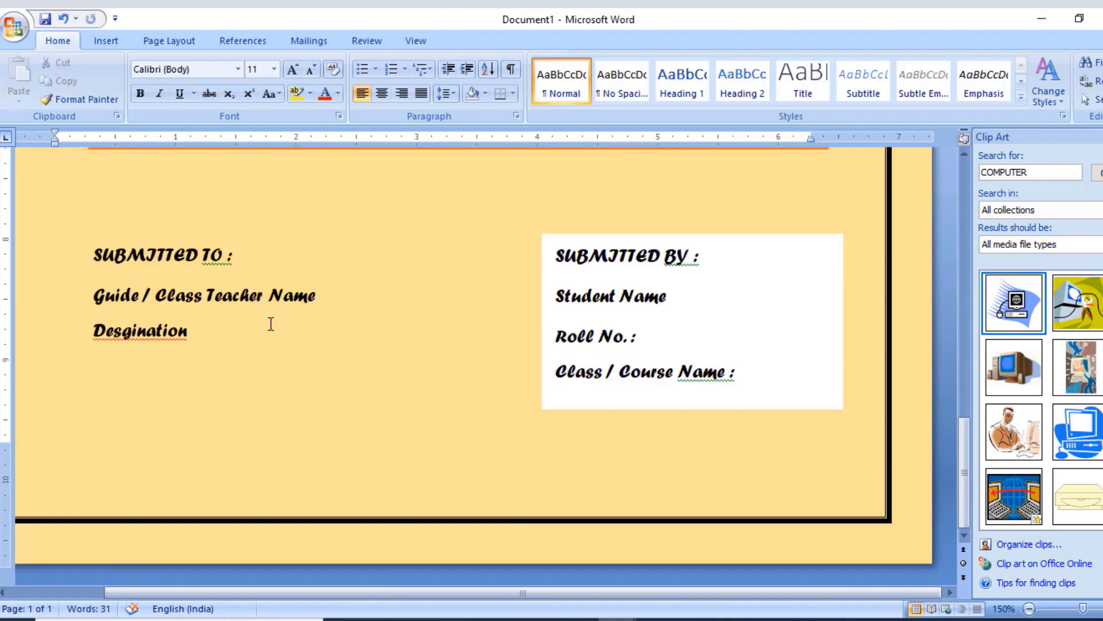
ctrl+scroll(271, 324, down, 2)
ctrl+scroll(247, 387, down, 3)
ctrl+scroll(251, 394, down, 4)
scroll(255, 393, down, 1)
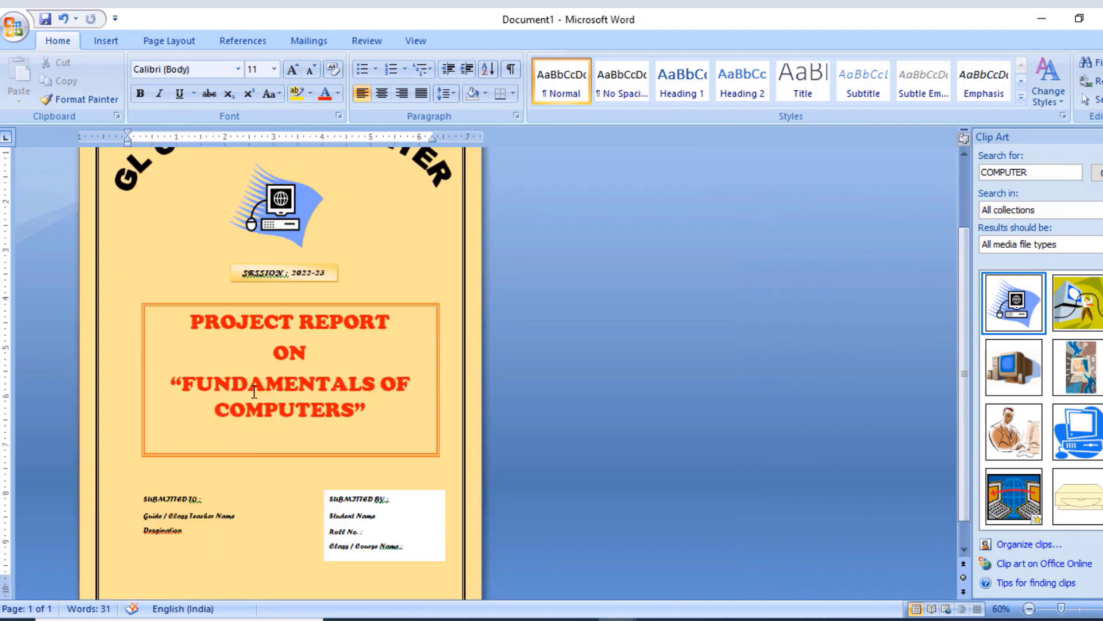
scroll(255, 393, down, 1)
scroll(256, 389, up, 3)
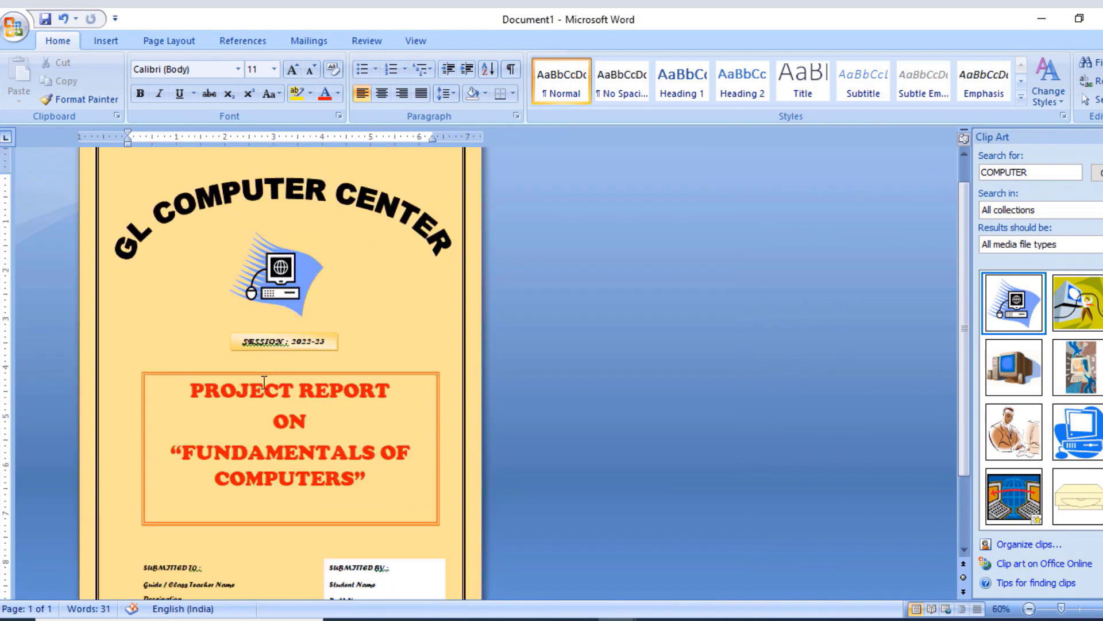
ctrl+scroll(264, 382, up, 5)
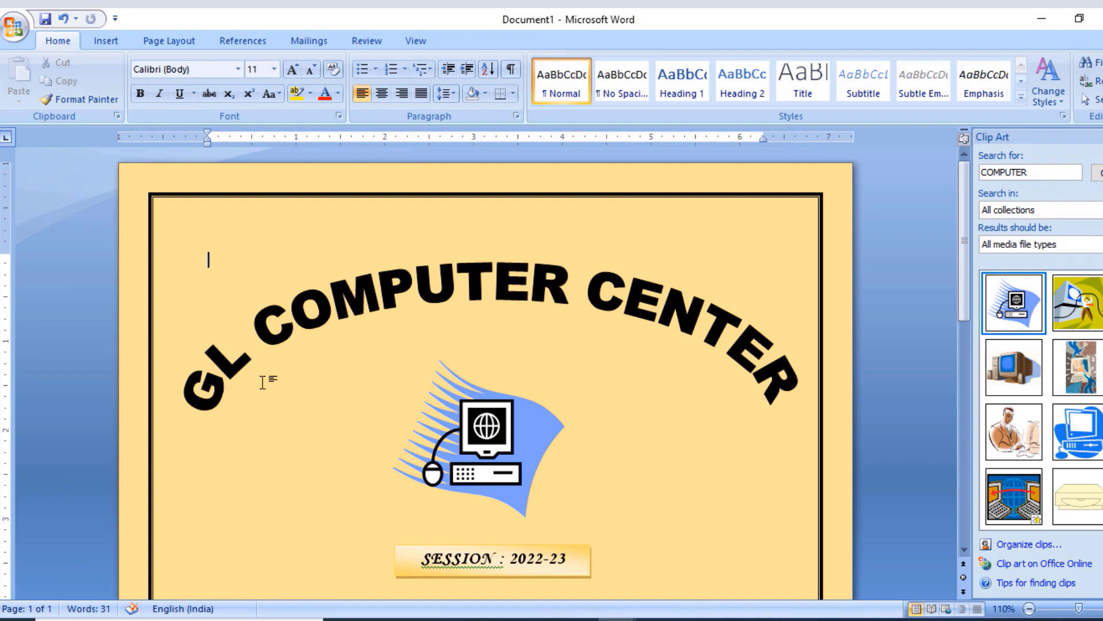
scroll(272, 383, down, 3)
scroll(308, 439, down, 6)
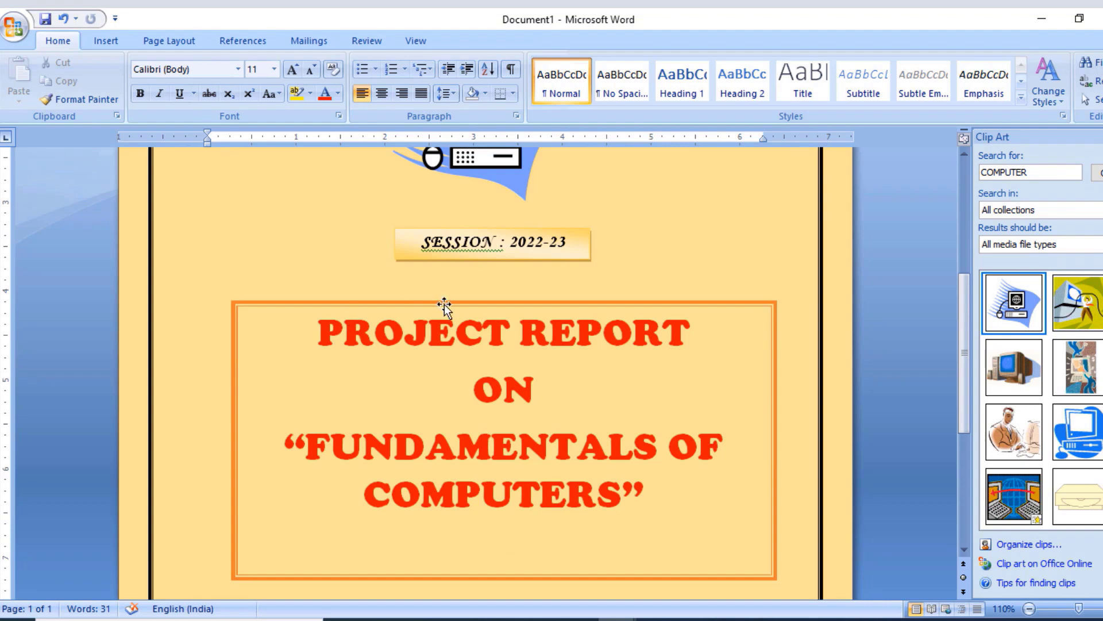
Apply Drop Shadow style 3 to the PROJECT REPORT title box
click(572, 304)
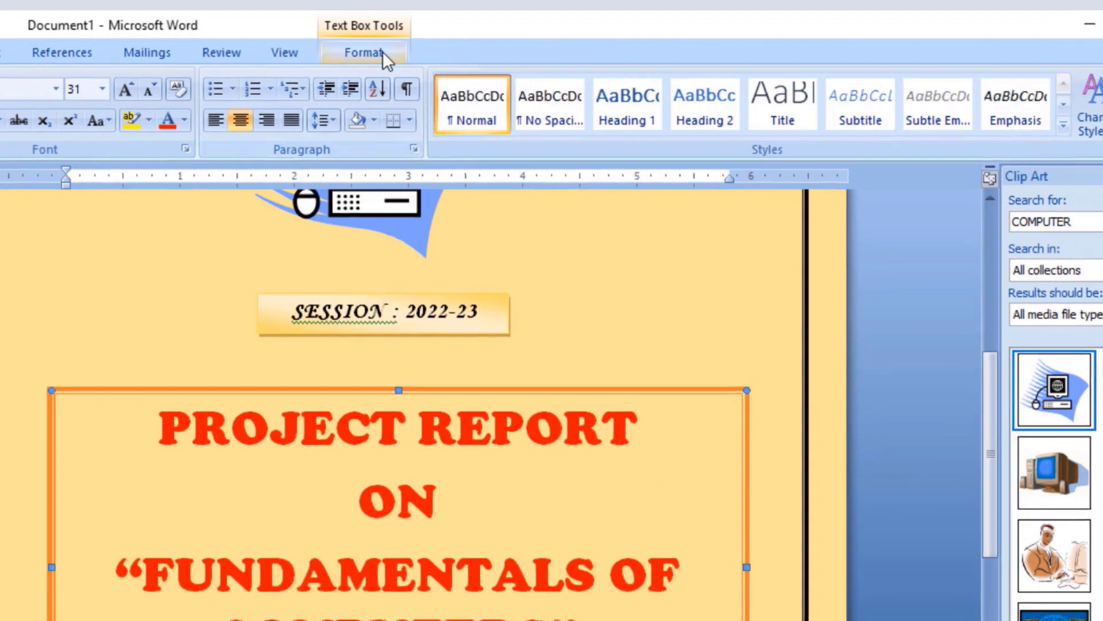
click(490, 40)
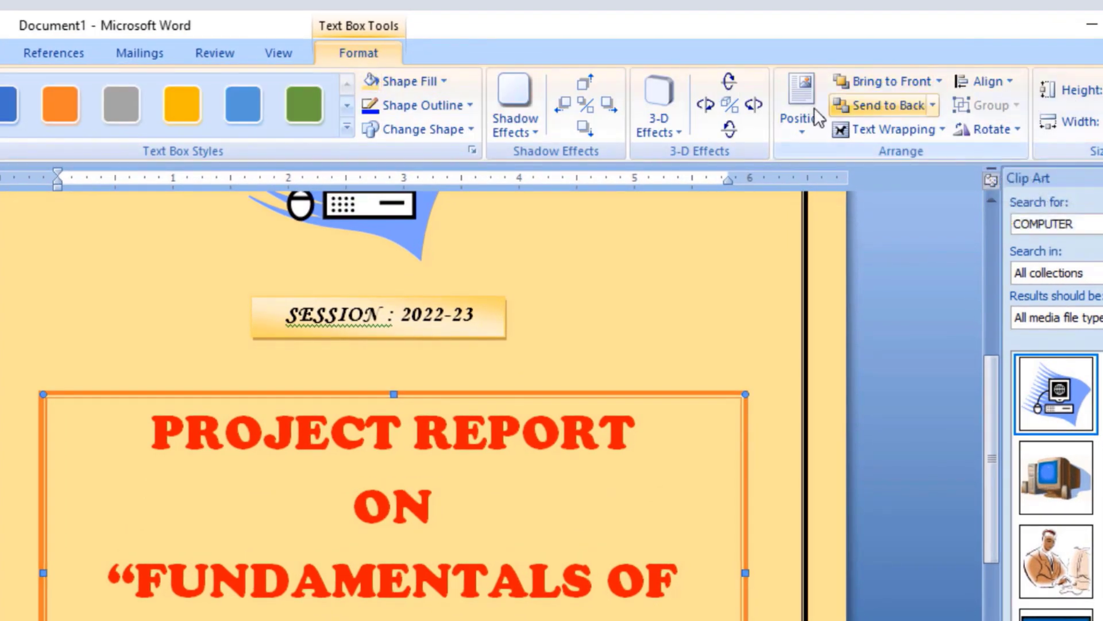
click(535, 134)
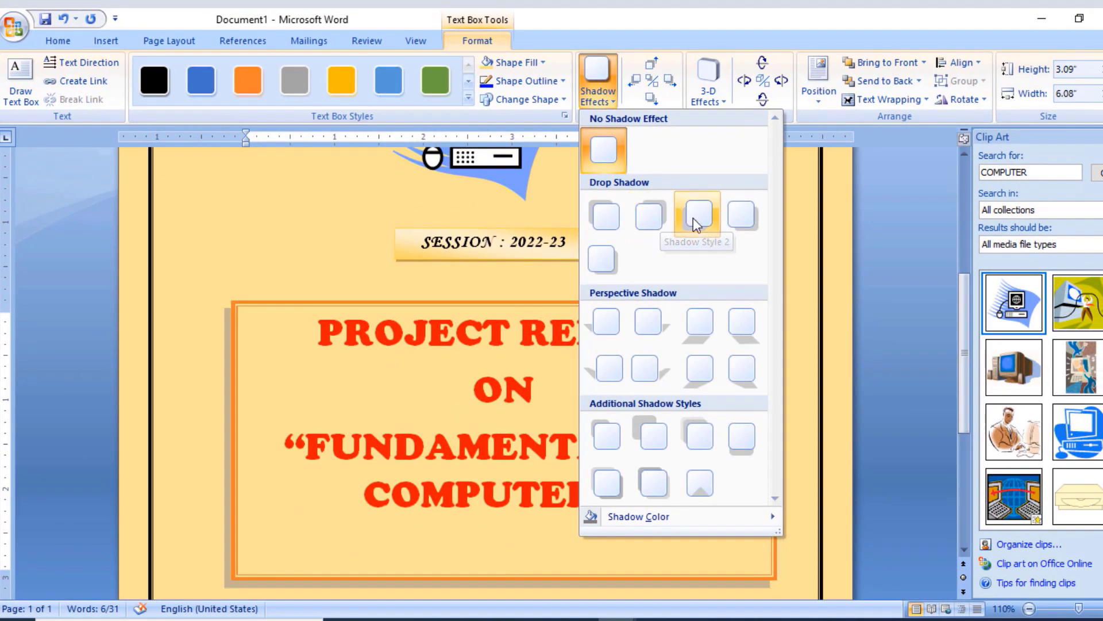
click(685, 236)
scroll(626, 491, down, 3)
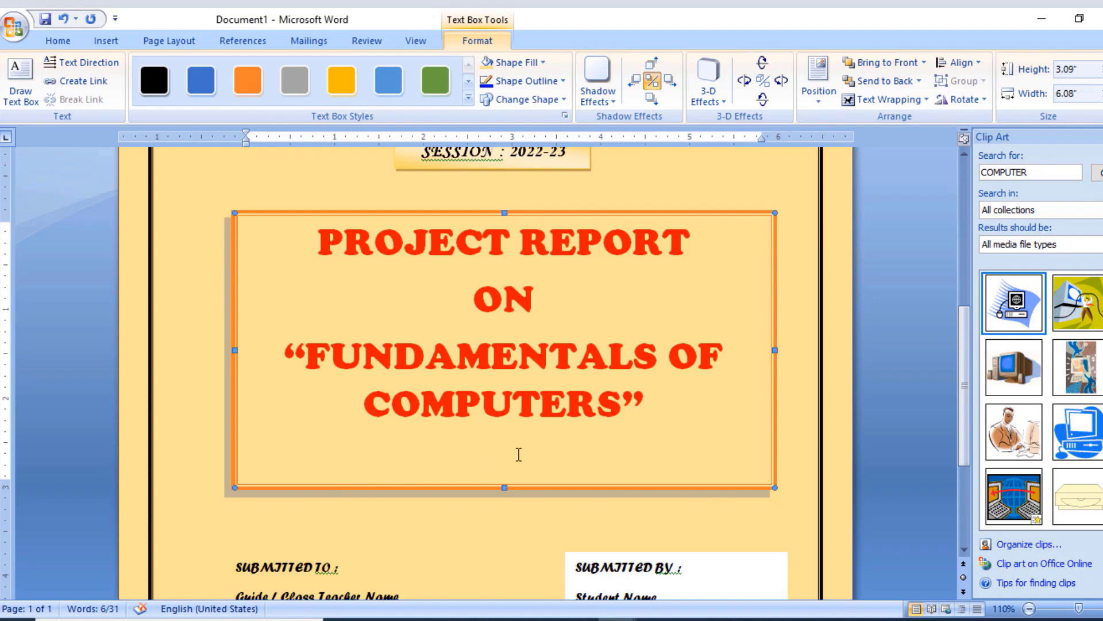
scroll(560, 414, up, 2)
scroll(560, 413, up, 10)
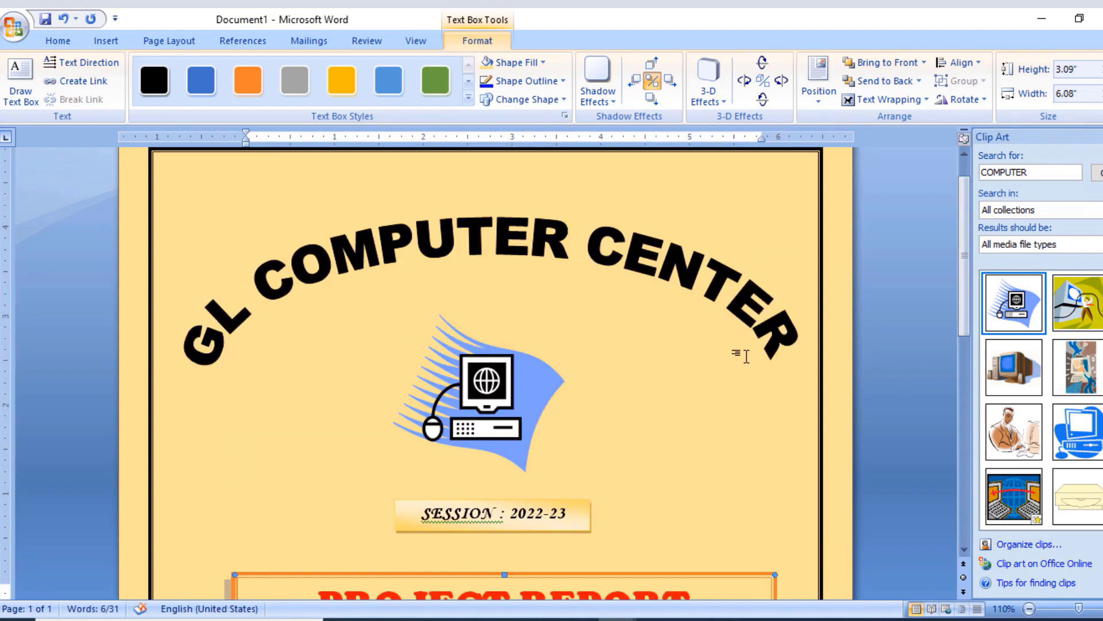
Apply the same drop shadow style to the arched GL COMPUTER CENTER WordArt
click(684, 292)
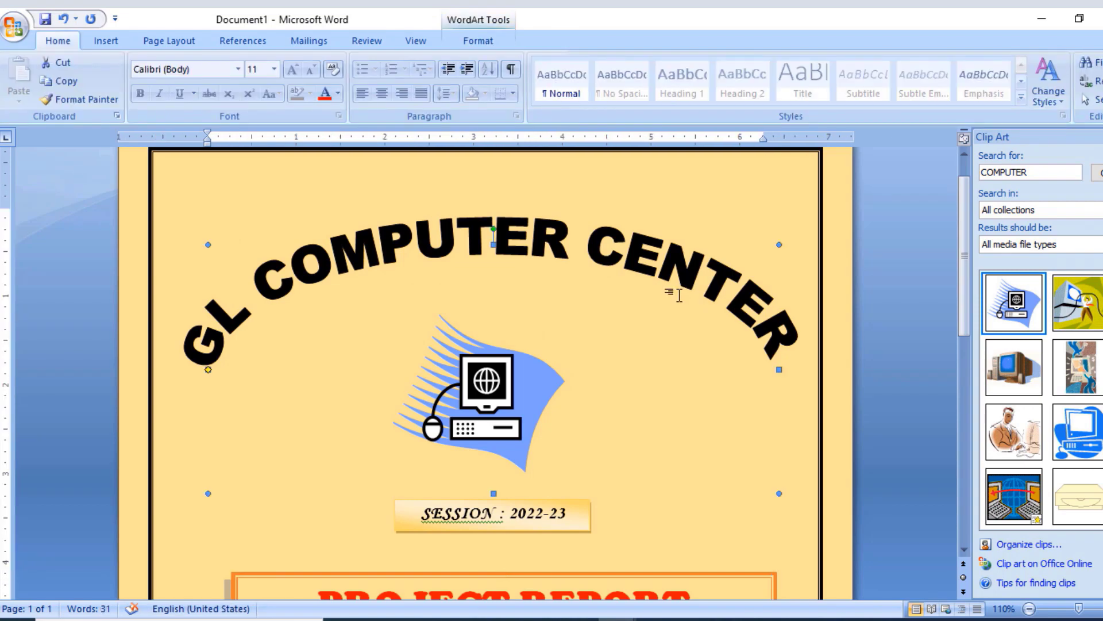
click(485, 40)
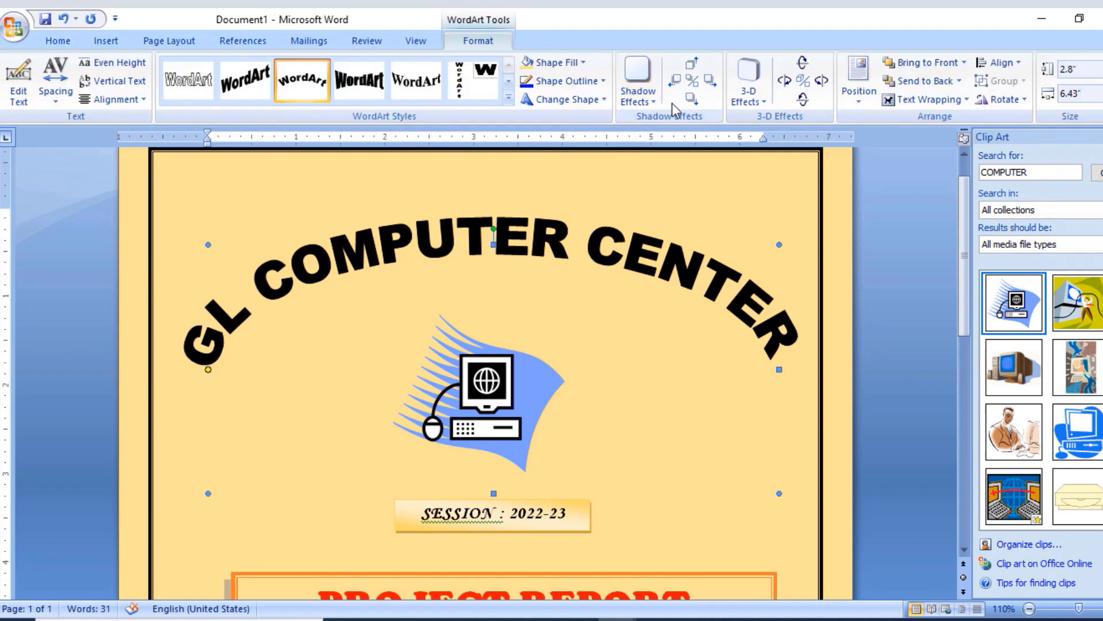
click(637, 86)
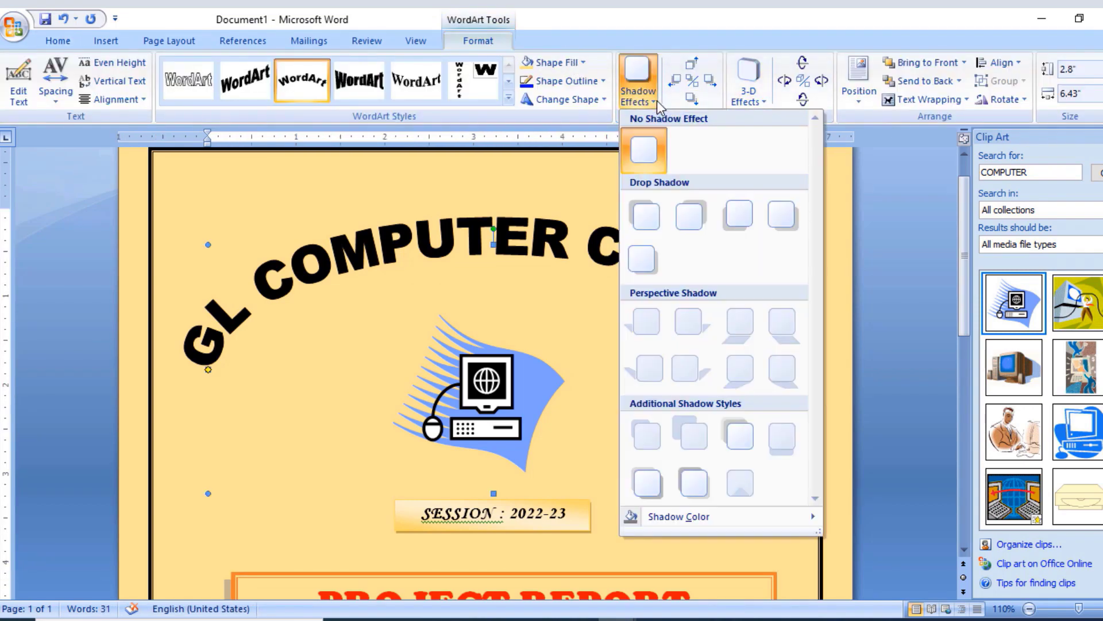
click(750, 219)
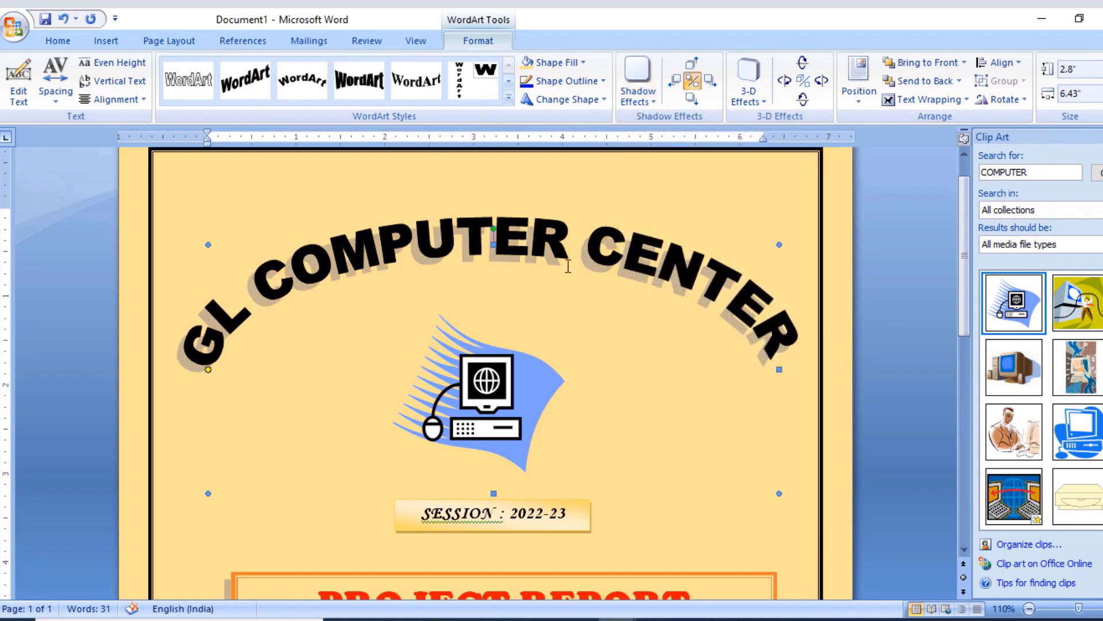
scroll(568, 266, down, 5)
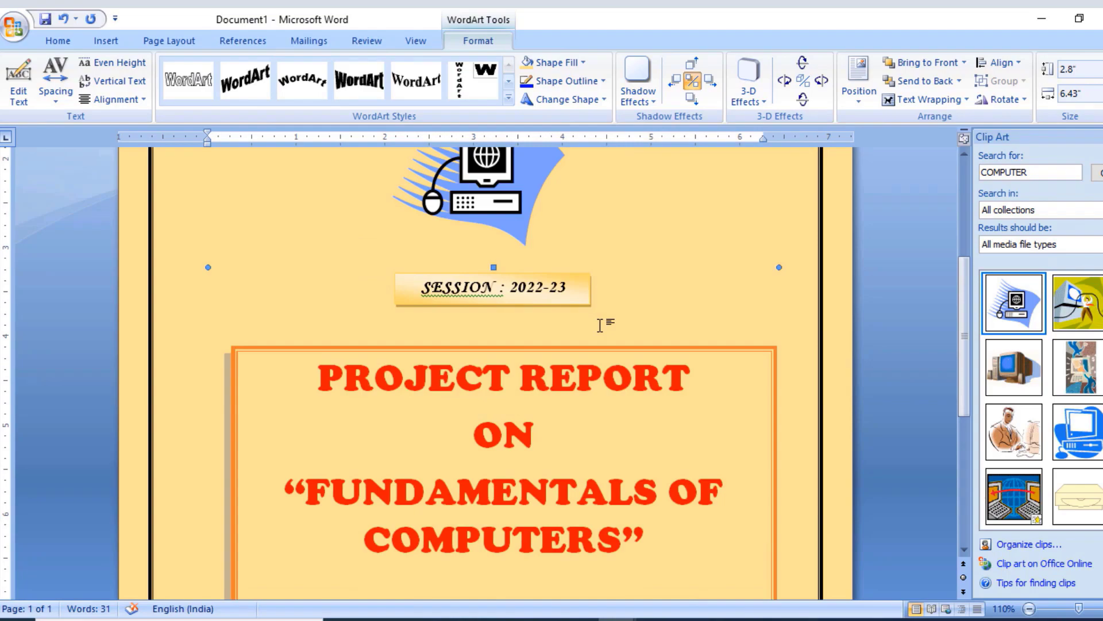